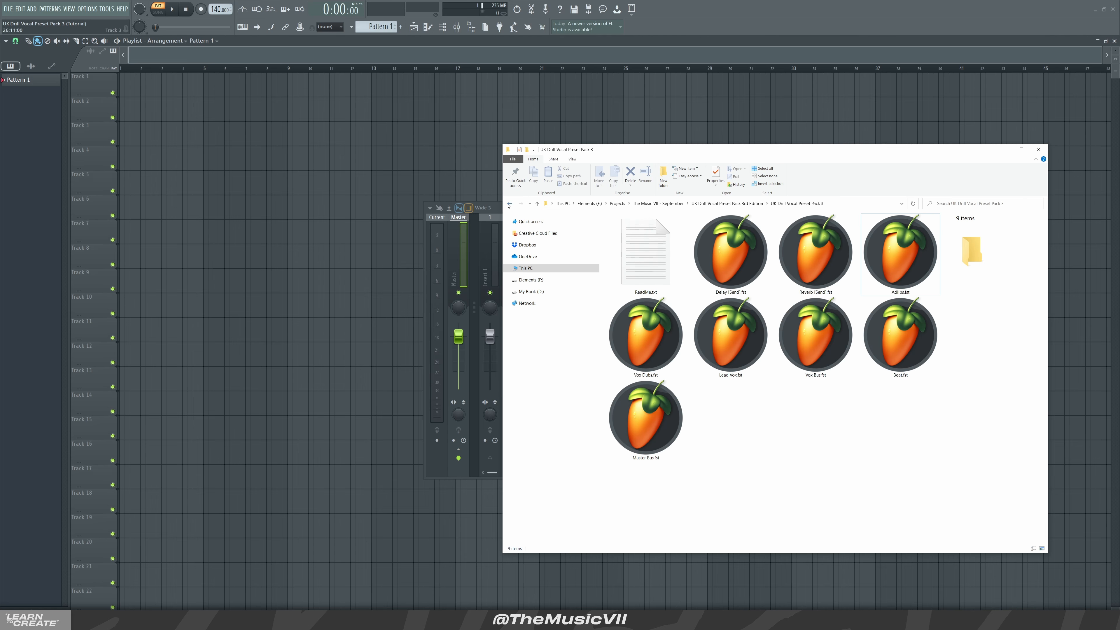
Open the browser panel and bring the UK Drill Vocal Preset Pack 3 folder back into view
click(495, 210)
click(524, 203)
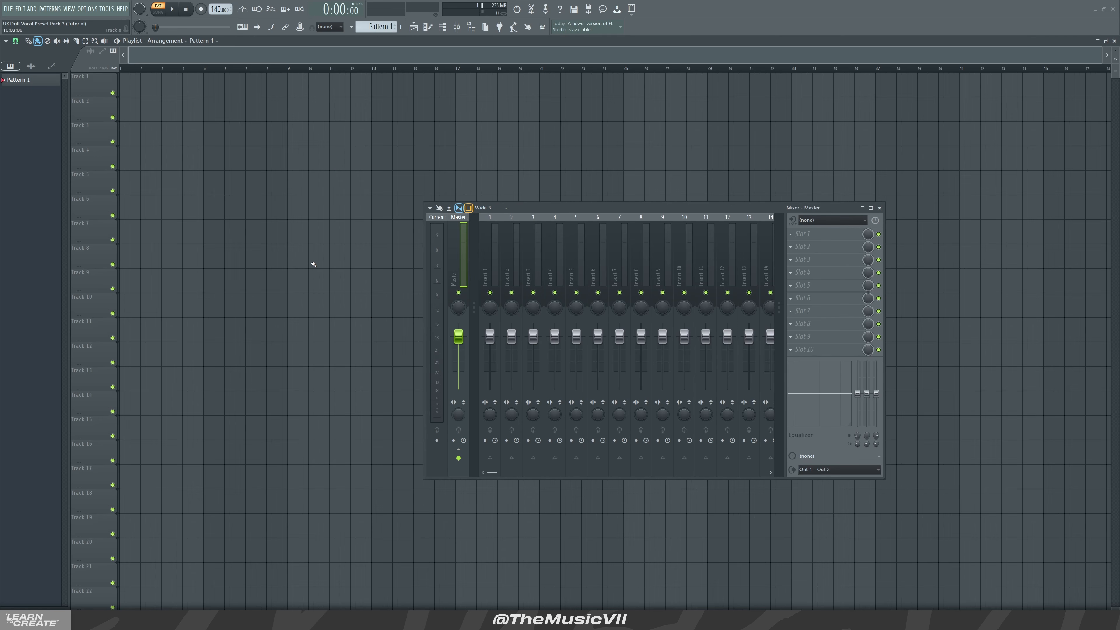
click(471, 27)
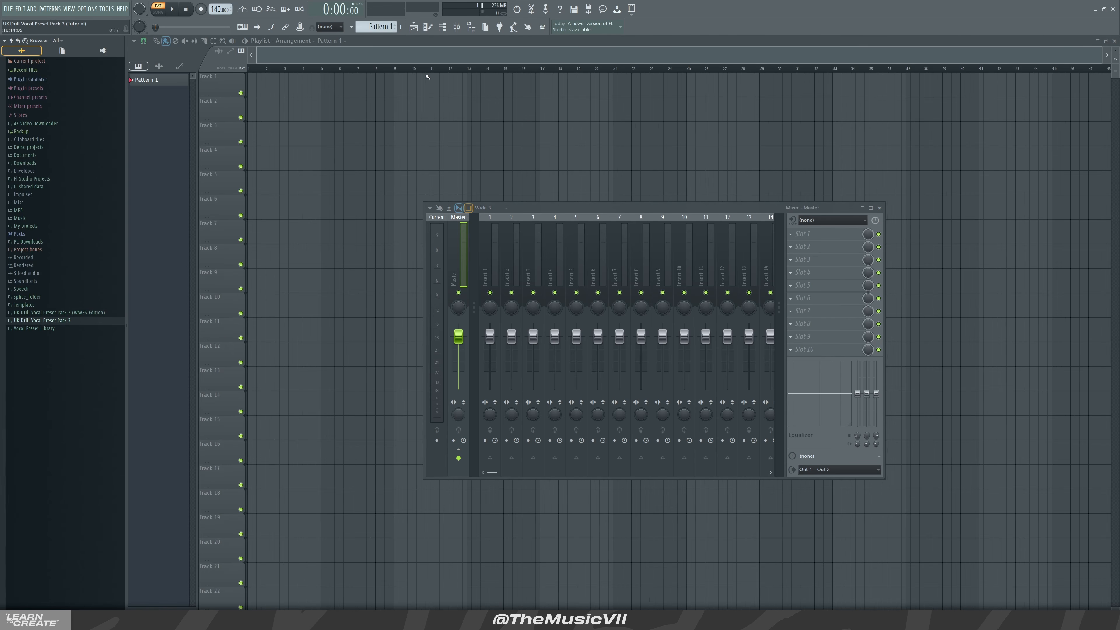
click(128, 621)
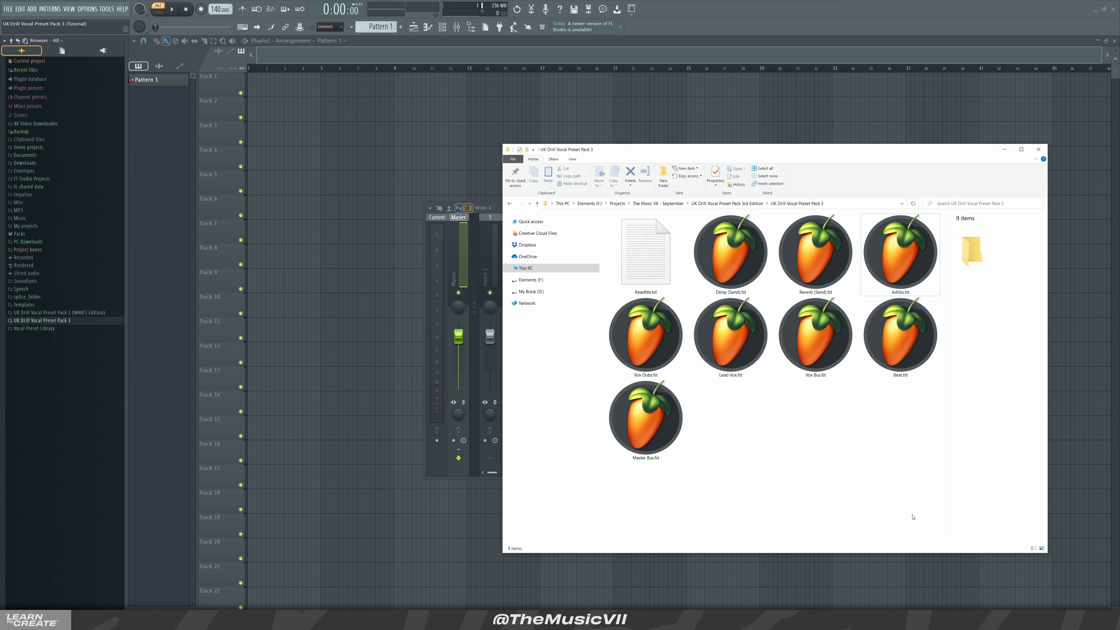
Select all nine preset files and drop them into the UK Drill Vocal Preset Pack 3 browser folder
drag(935, 532, 661, 255)
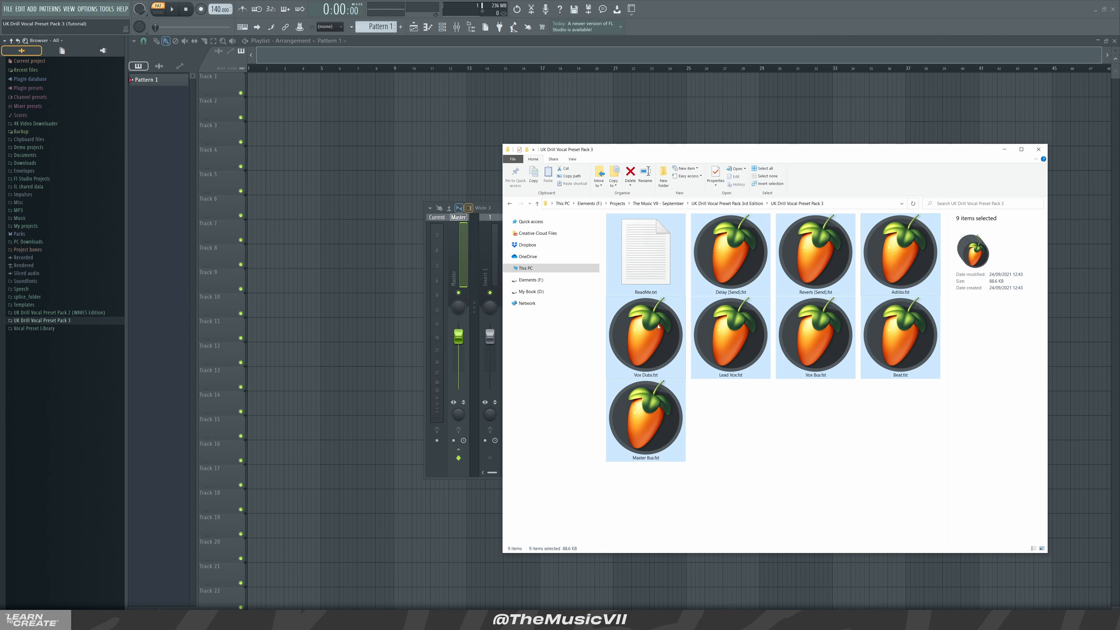
drag(658, 326, 54, 361)
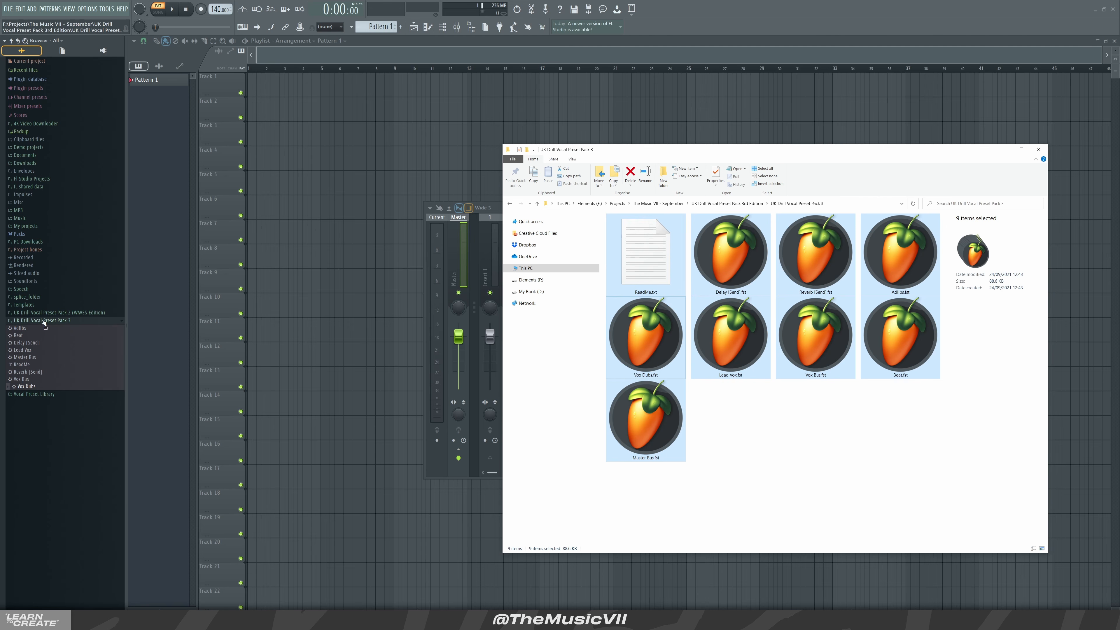
click(23, 461)
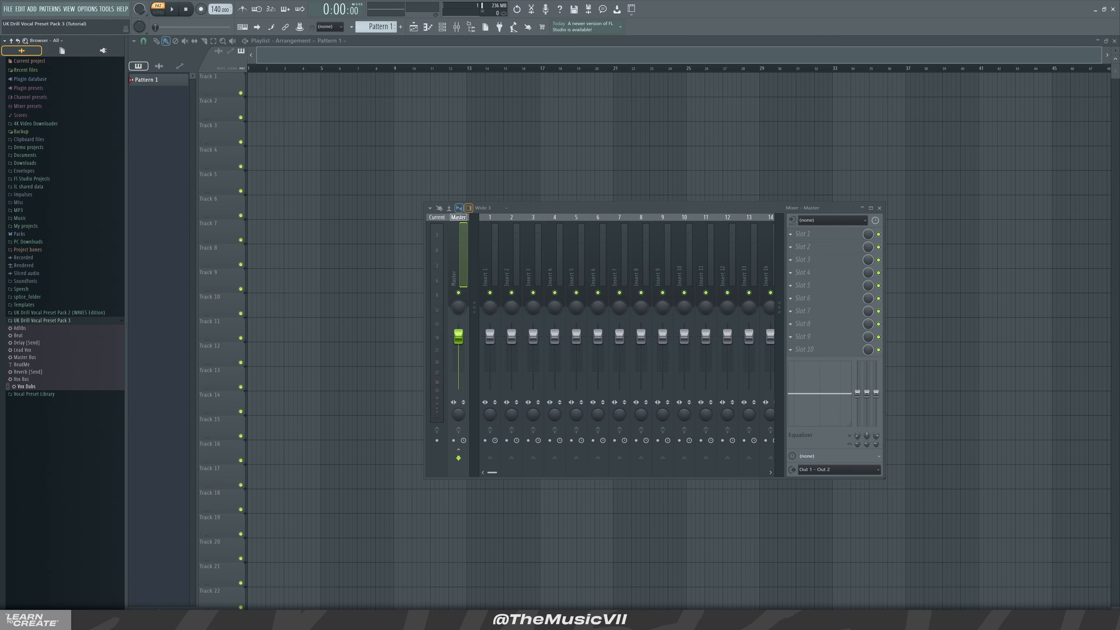
Close the File Explorer window and reposition the mixer window
key(alt+Tab)
drag(731, 335, 502, 279)
click(1005, 149)
drag(540, 210, 489, 199)
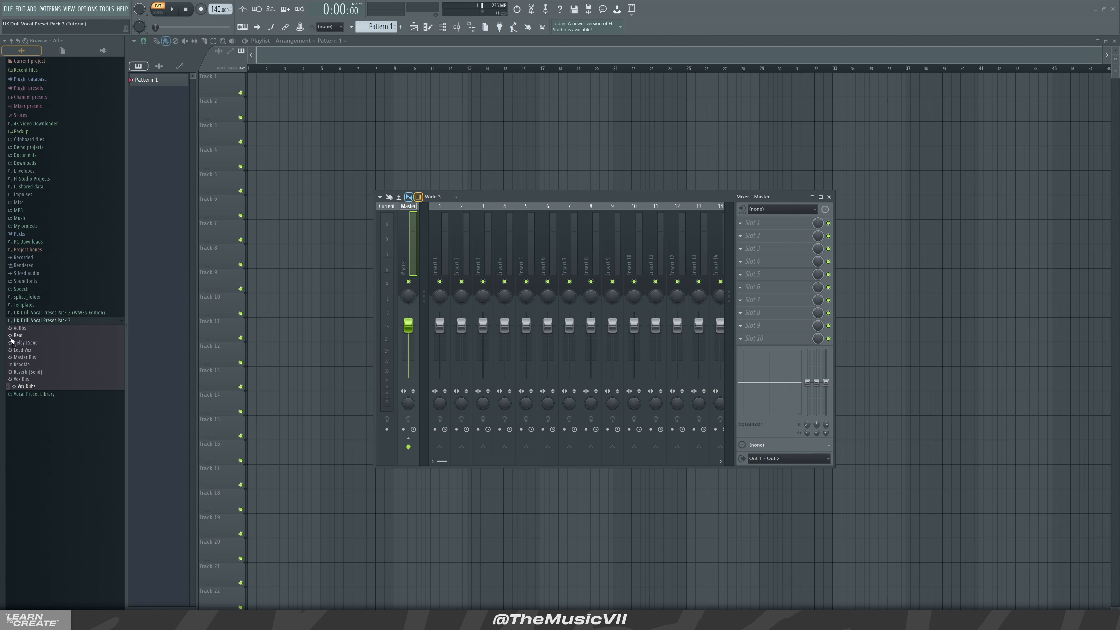
Load the Beat, Lead Vox, Vox Bus and Vox Dubs presets onto mixer inserts 1, 3, 2 and 4
drag(20, 335, 440, 265)
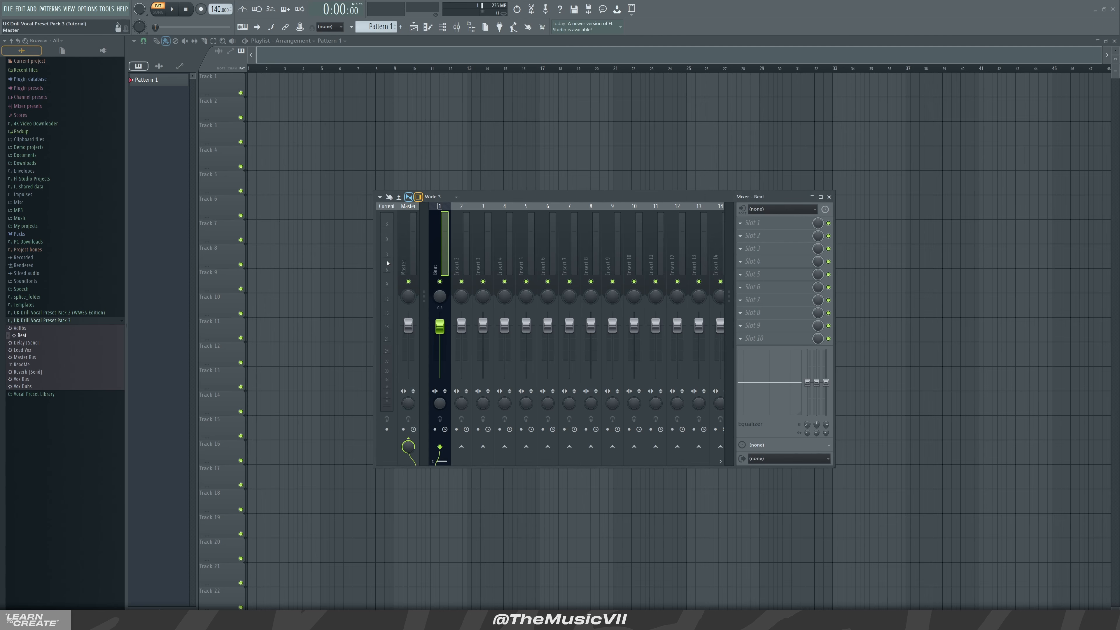
drag(31, 351, 486, 265)
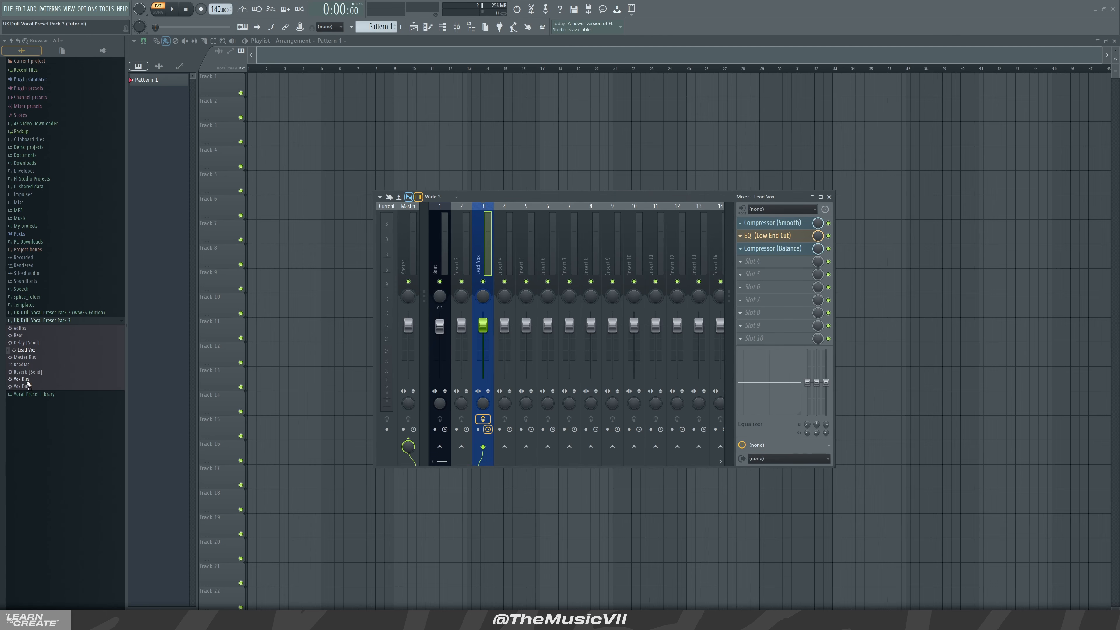
drag(24, 379, 459, 269)
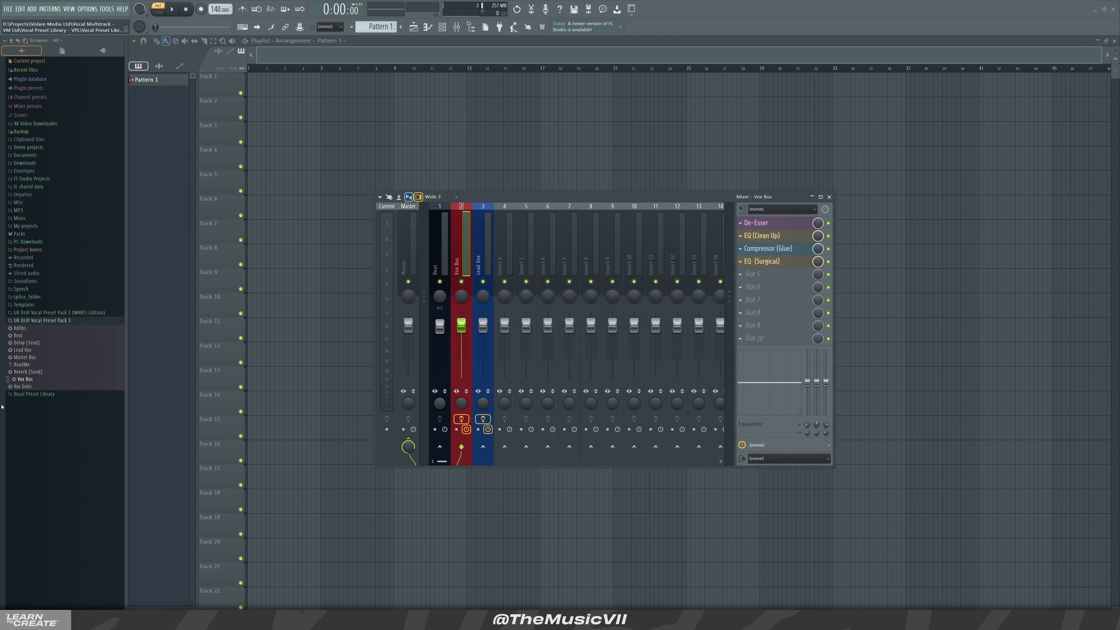
drag(23, 386, 507, 270)
Load the Adlibs, Delay (Send) and Reverb (Send) presets onto inserts 5–7 and Master Bus onto the master
drag(23, 328, 525, 265)
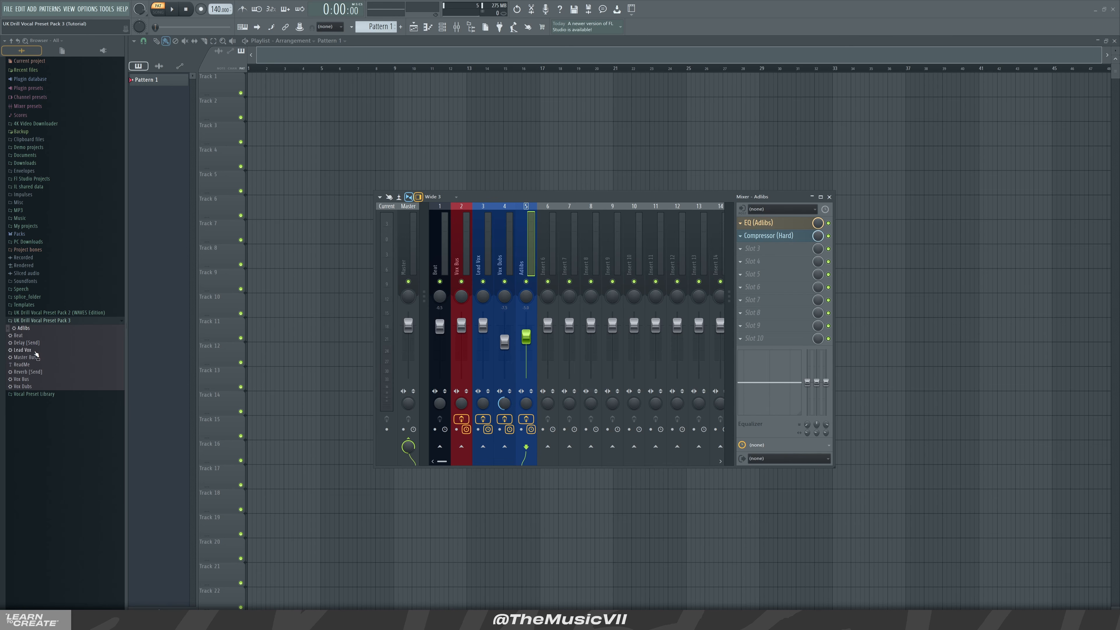
drag(31, 343, 551, 265)
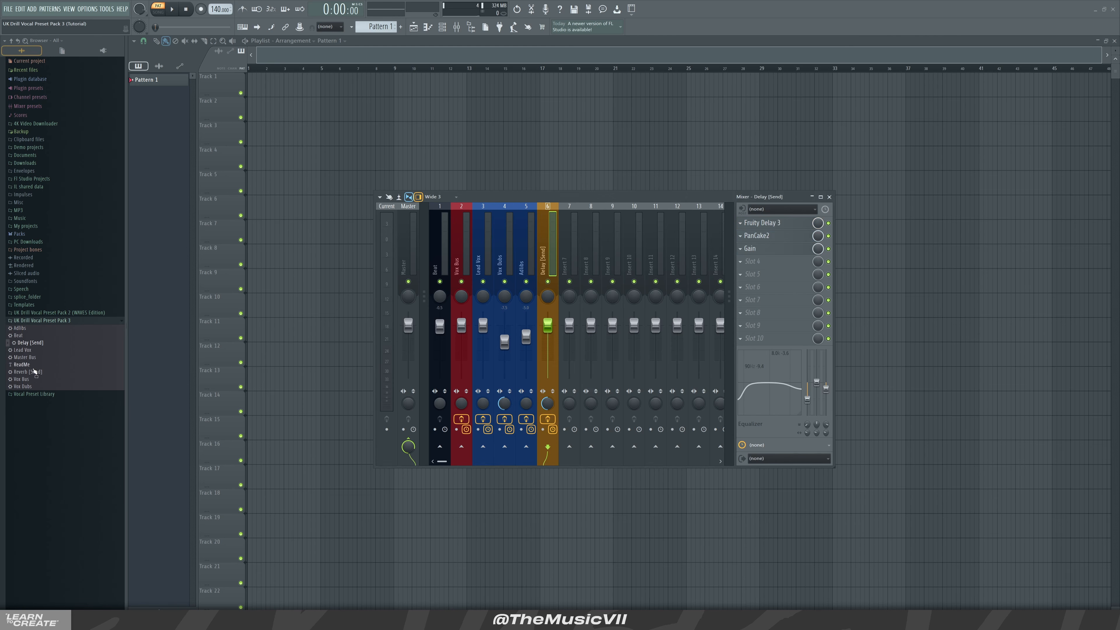
drag(28, 372, 567, 267)
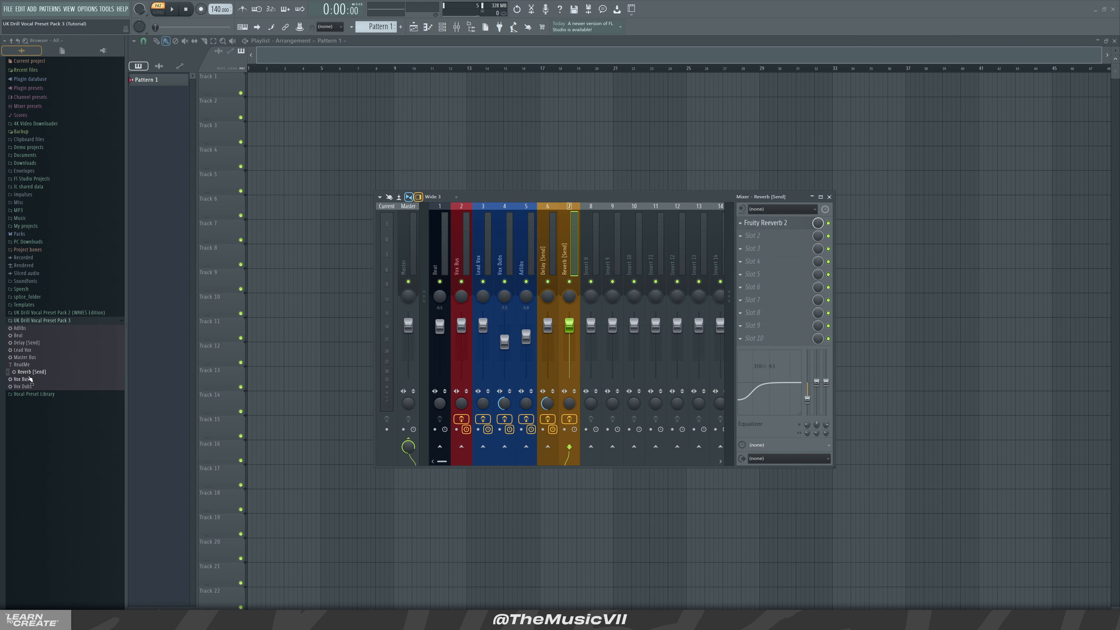
drag(24, 357, 407, 260)
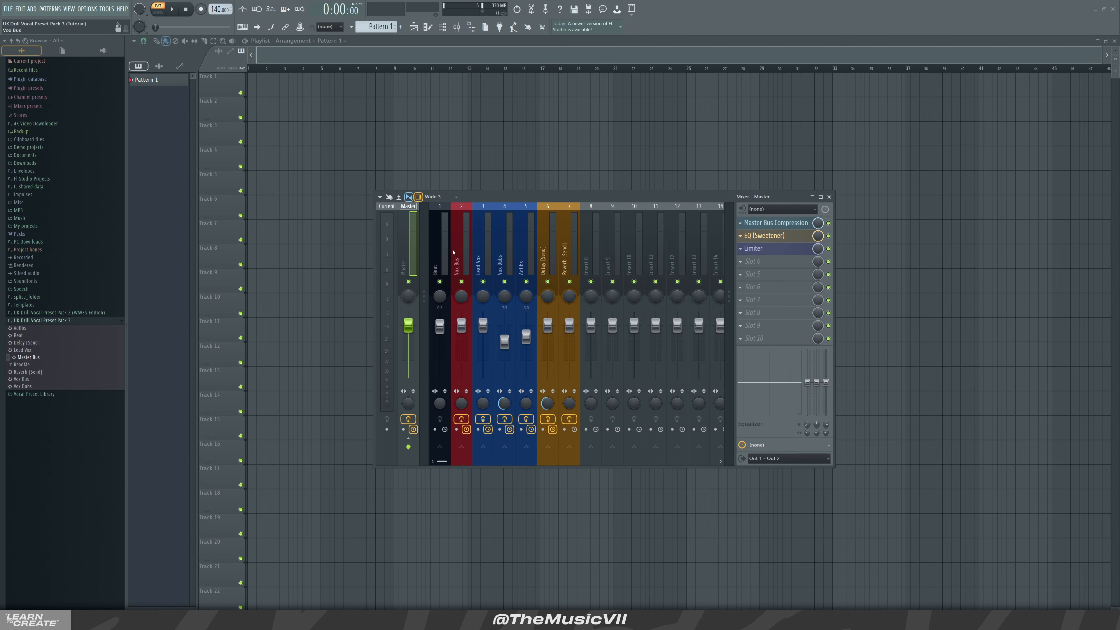
Play back the vocal multitrack from several positions to hear the loaded presets
drag(541, 196, 714, 210)
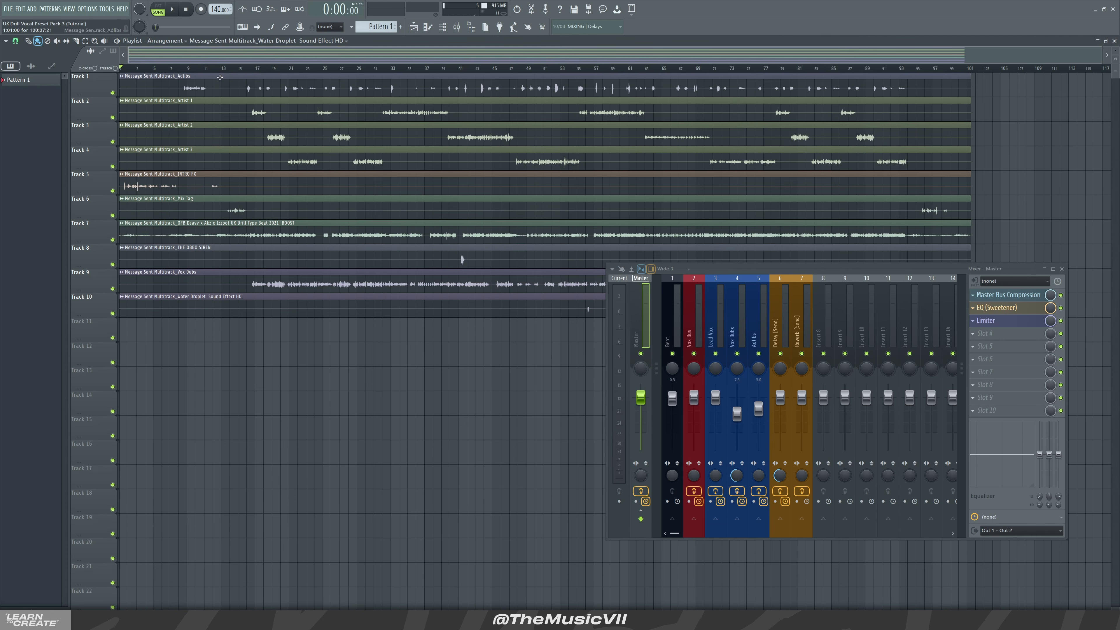
drag(237, 69, 232, 68)
key(space)
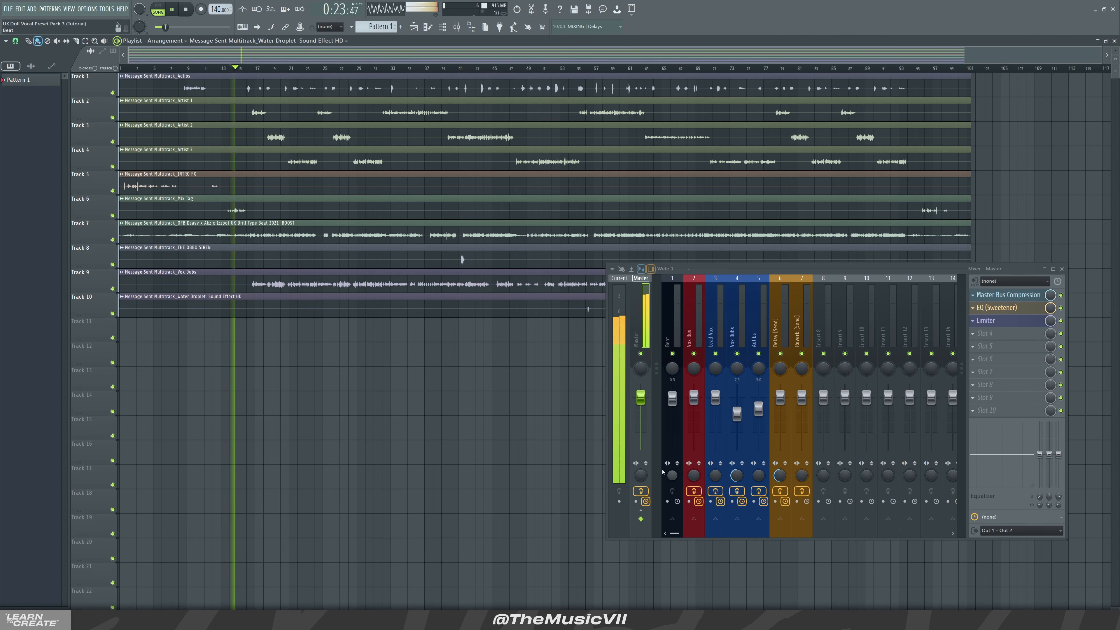
key(space)
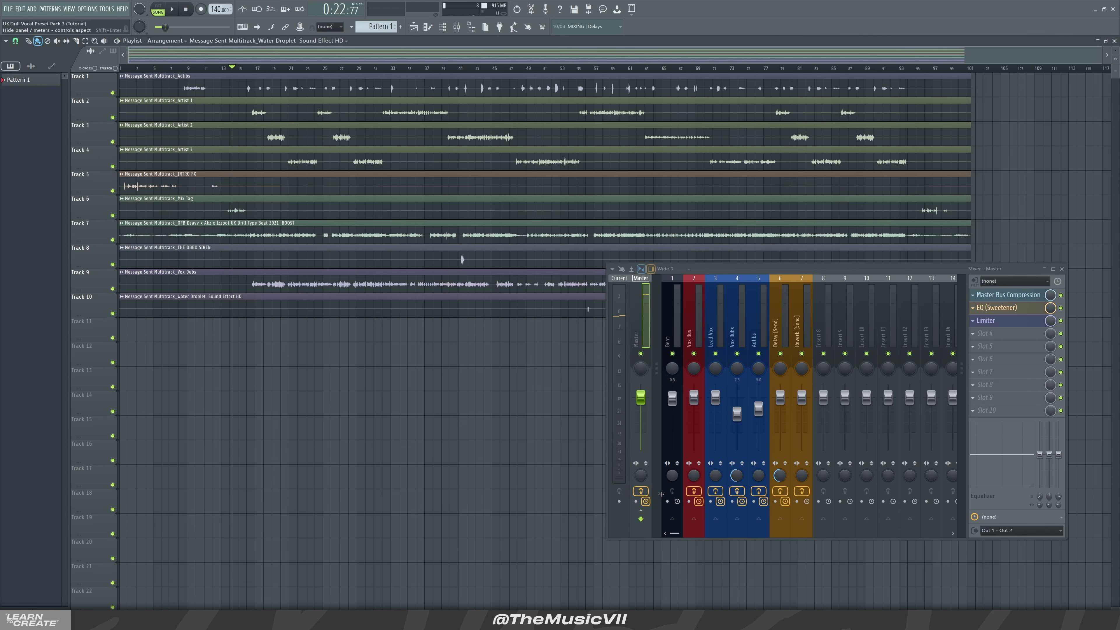
click(641, 491)
key(space)
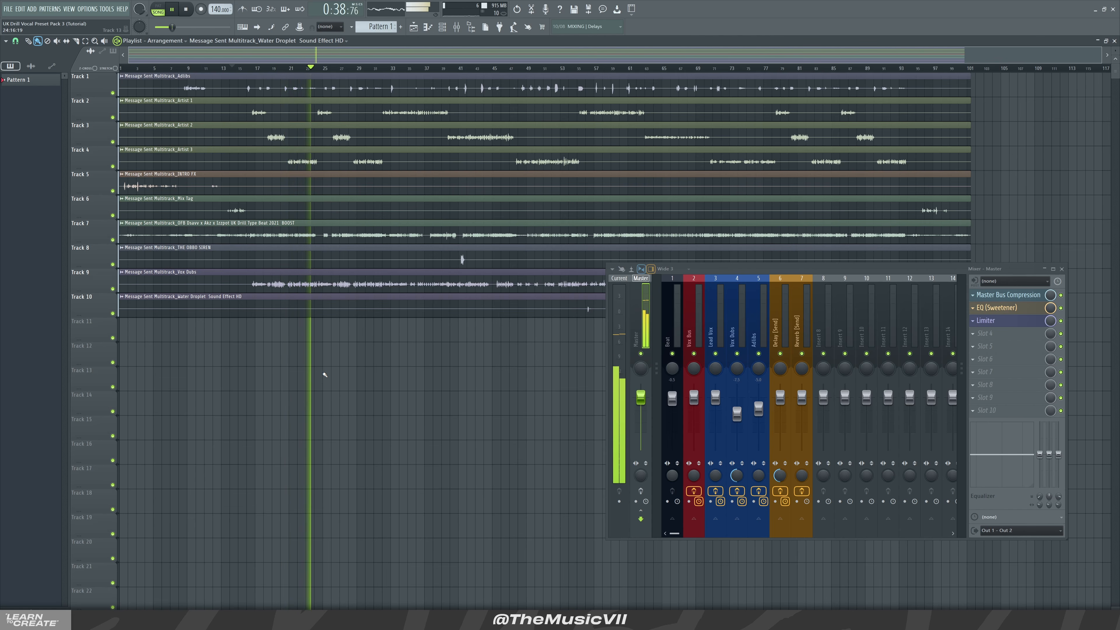
key(space)
click(389, 68)
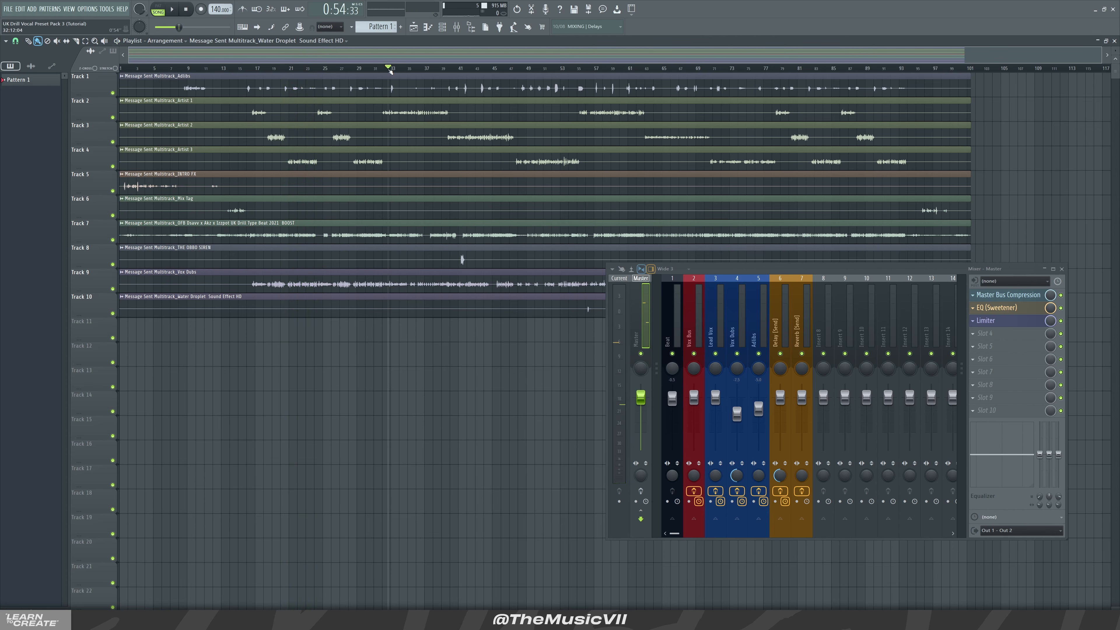
key(space)
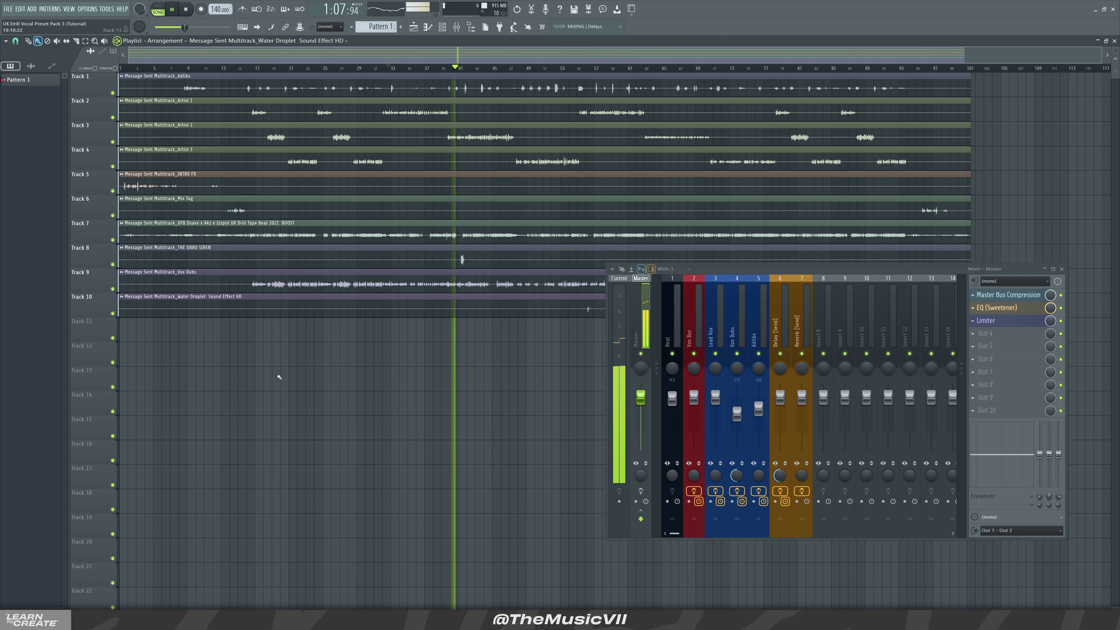
key(space)
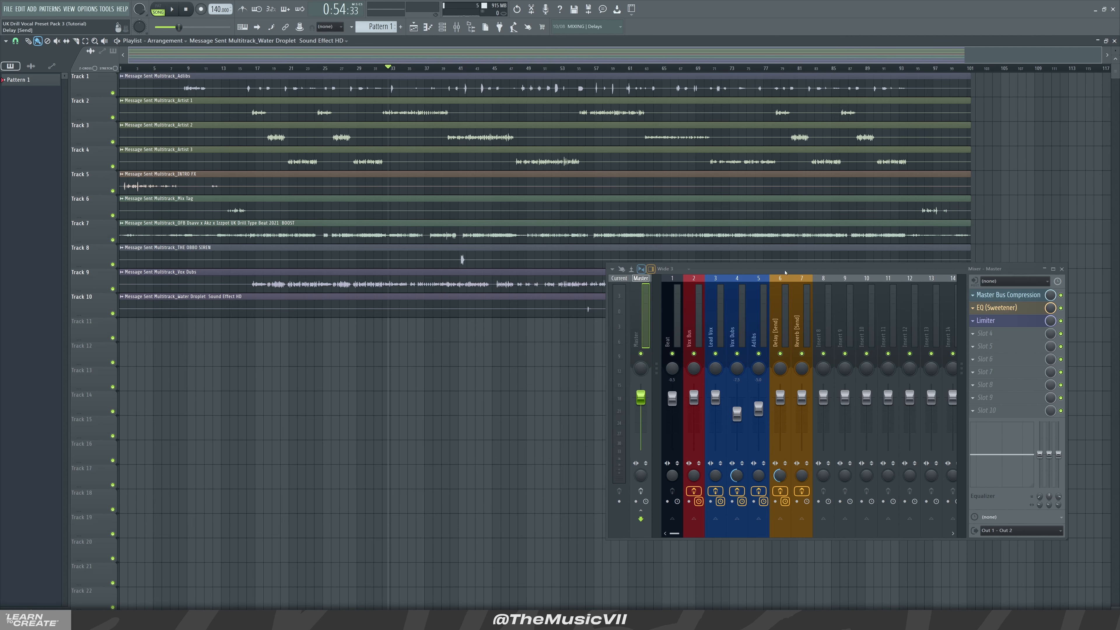
Inspect the Artist 1 clip's channel settings to check which mixer track it feeds
drag(719, 269, 714, 192)
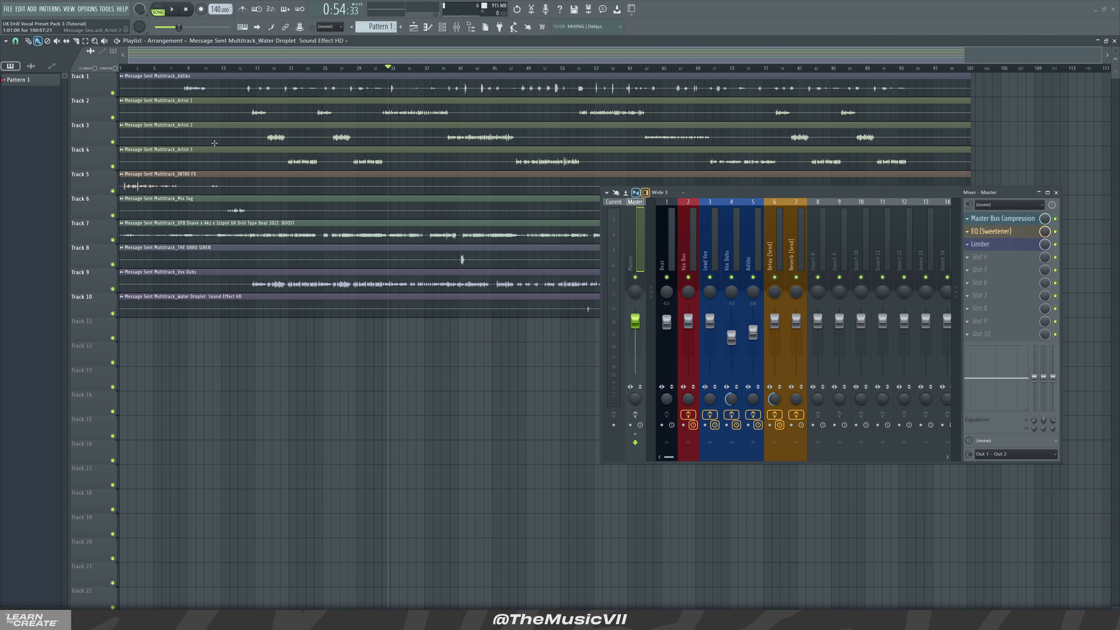
double_click(186, 107)
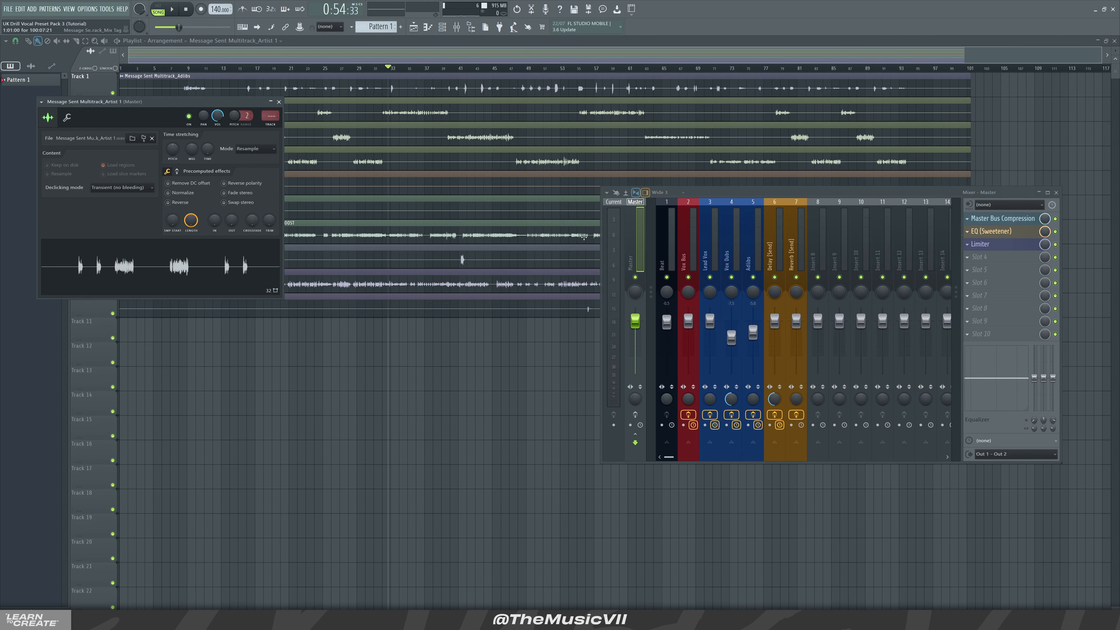
click(279, 102)
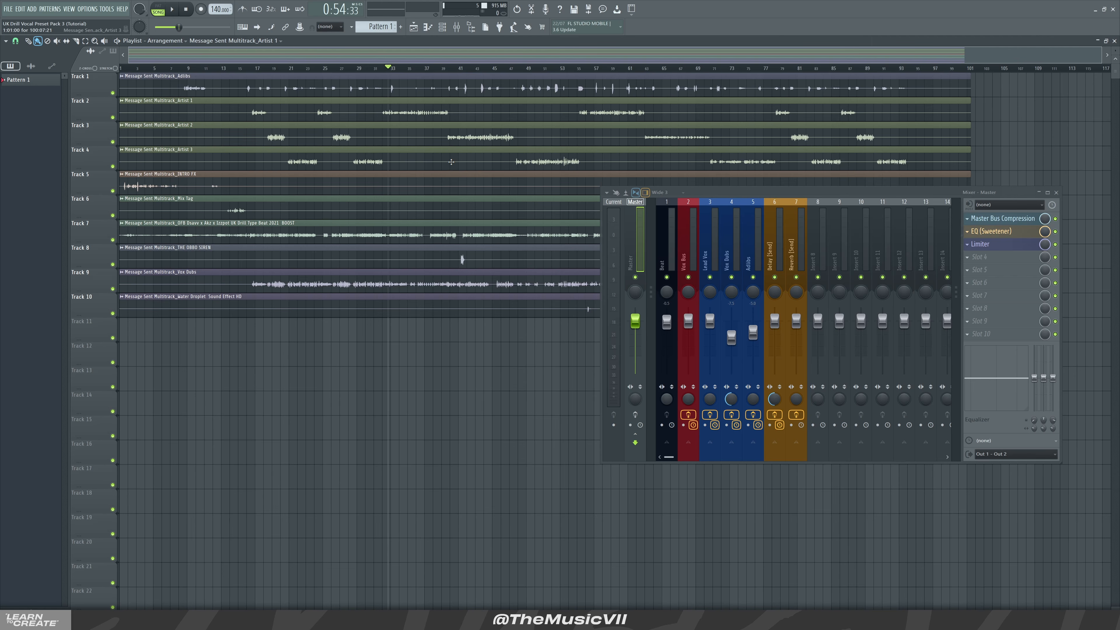
double_click(262, 103)
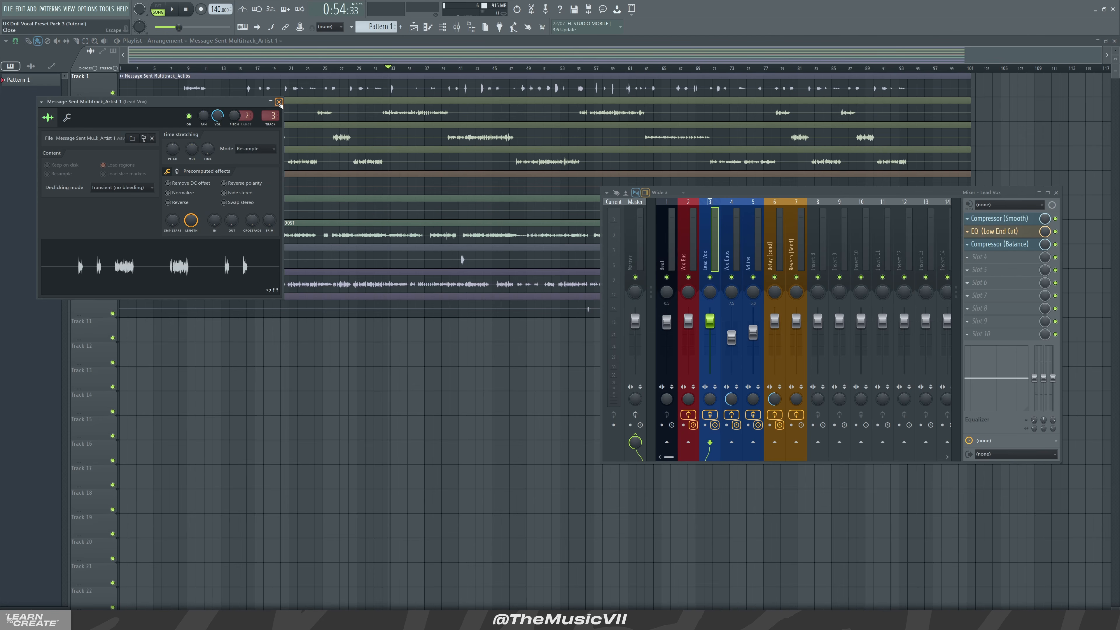
click(279, 102)
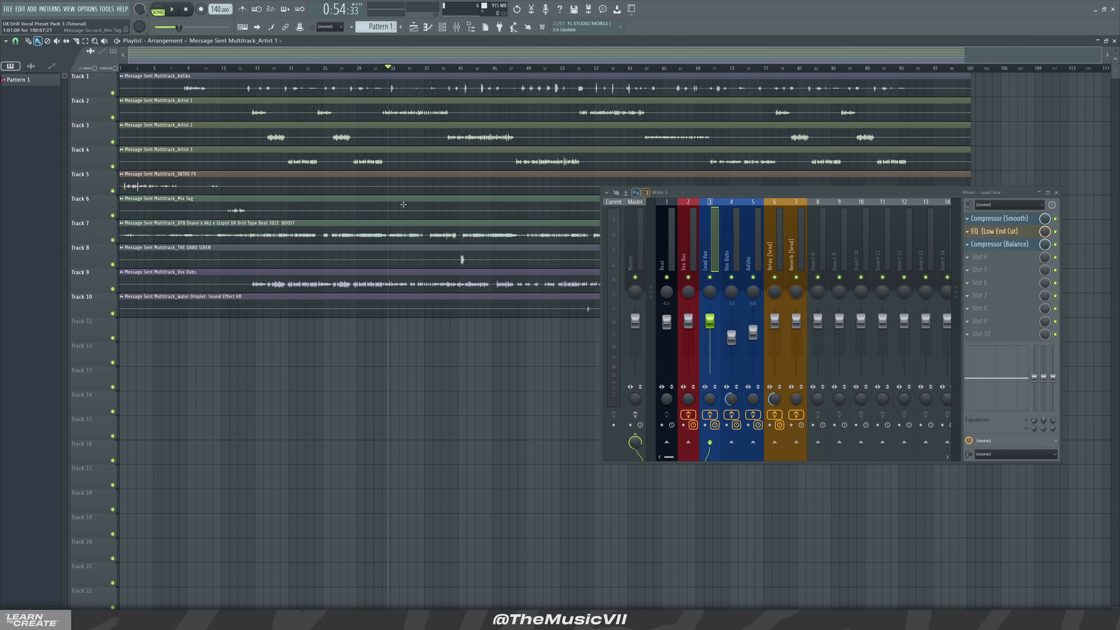
Rename mixer insert 8 as Artist 1
key(space)
click(820, 246)
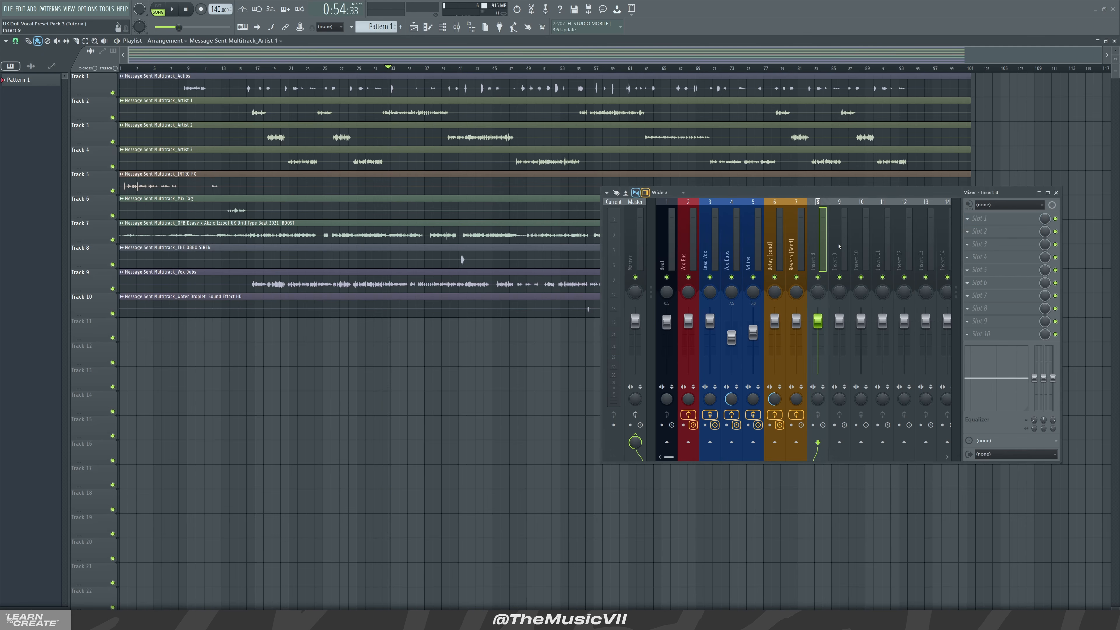
right_click(820, 240)
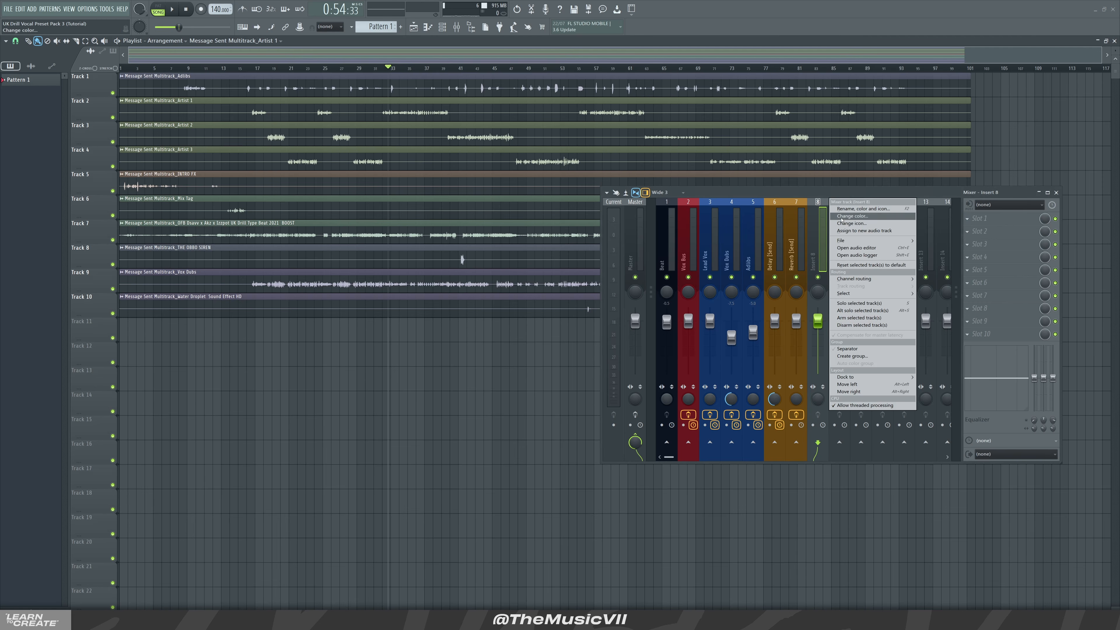
click(850, 215)
text(Artis)
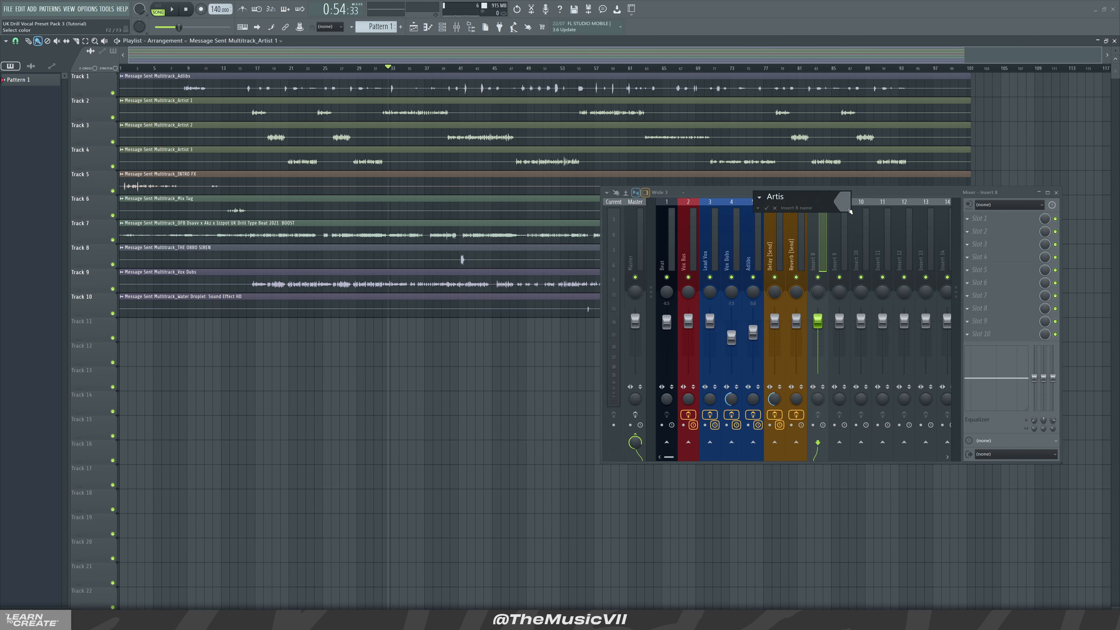
text(t 1)
key(Return)
Rename mixer insert 9 as Artist 2
click(849, 208)
right_click(850, 201)
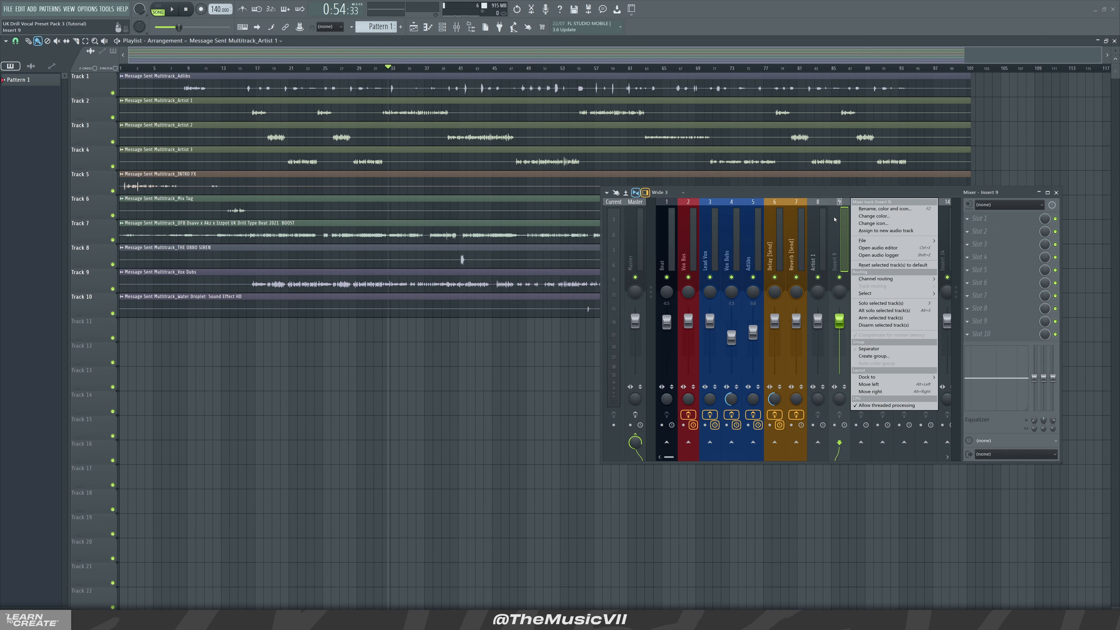
click(864, 209)
text(Artist)
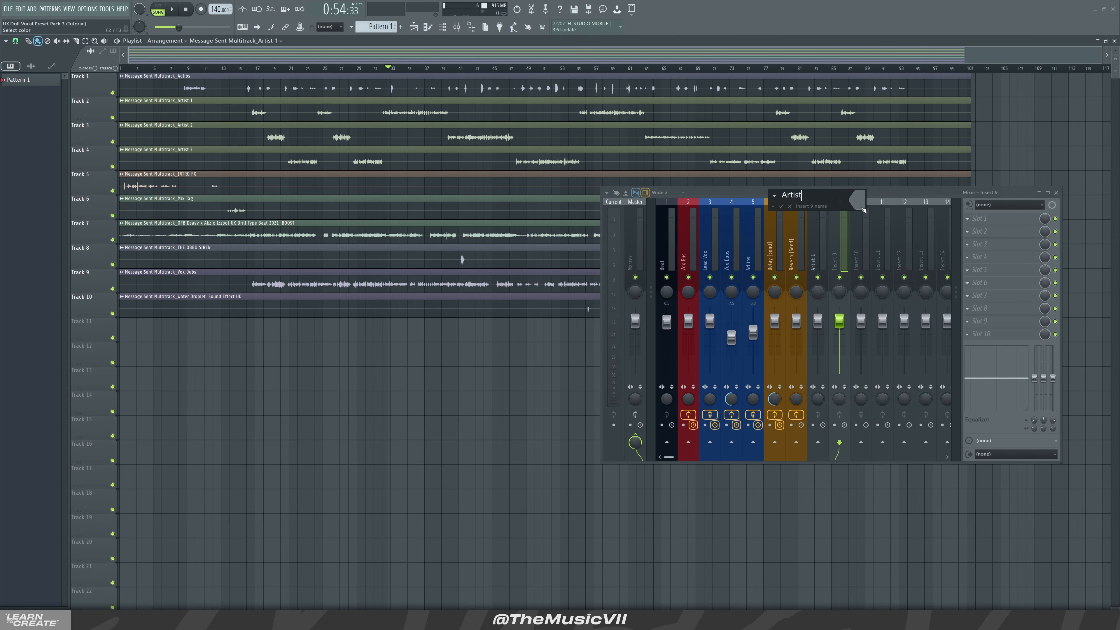
text( 2)
key(Return)
Rename mixer insert 10 as Artist 3
right_click(870, 201)
click(895, 210)
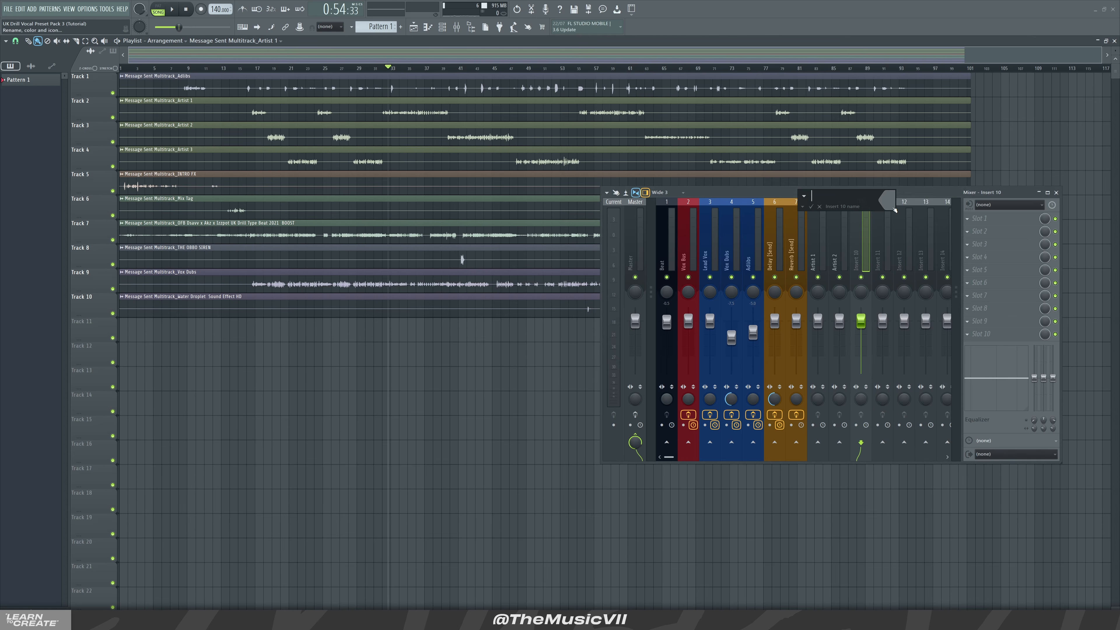
text(Artist 3)
key(Return)
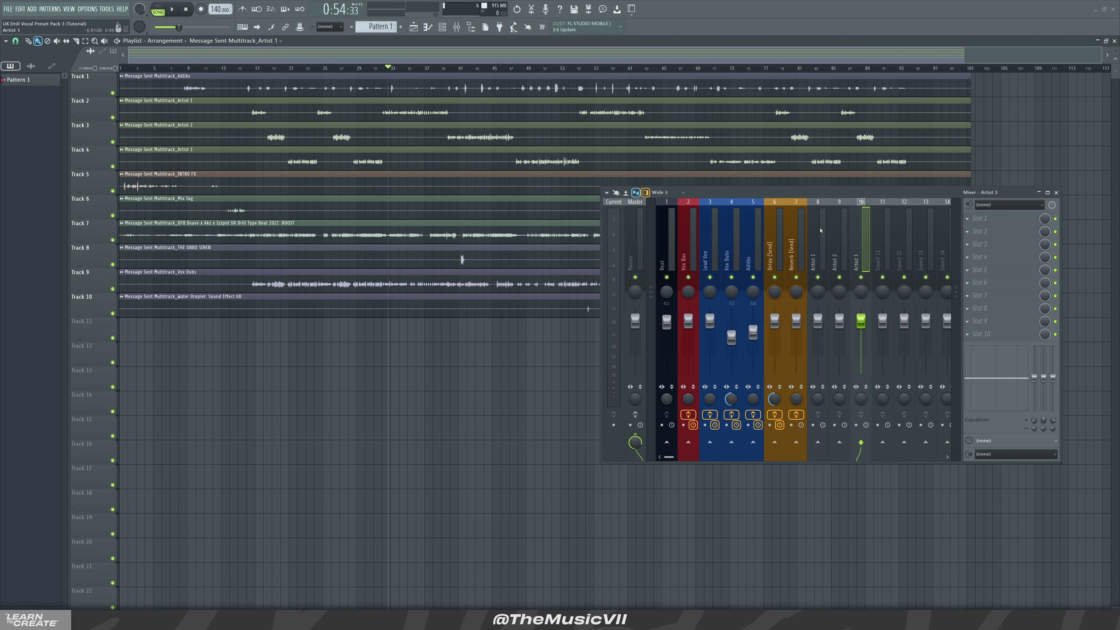
Route the Artist 1, Artist 2 and Artist 3 inserts only to the Lead Vox insert
drag(821, 230, 859, 246)
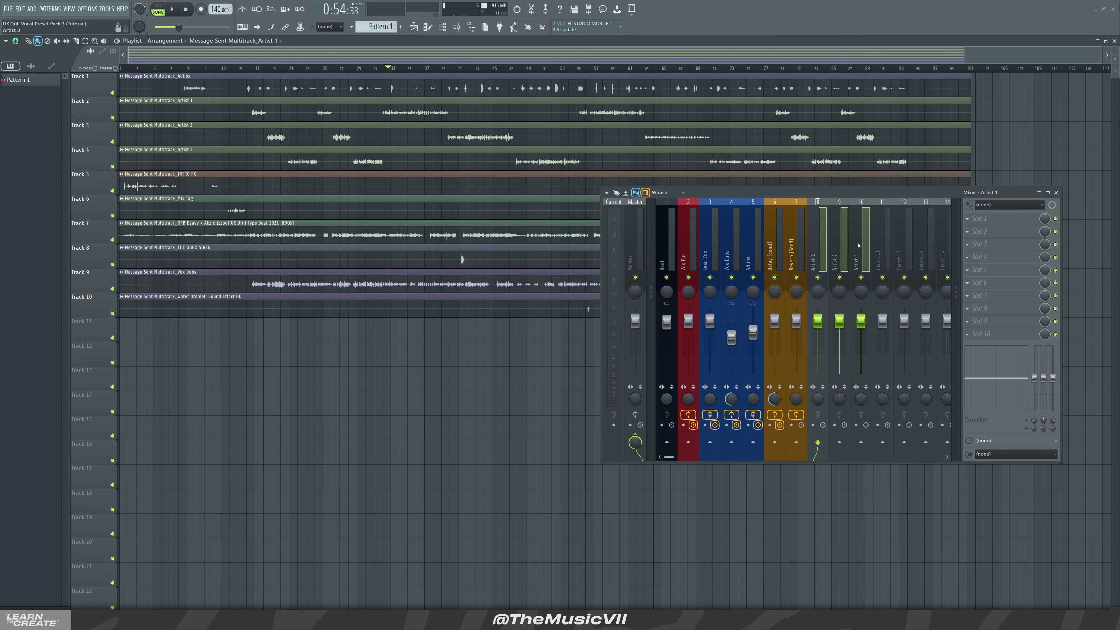
right_click(716, 446)
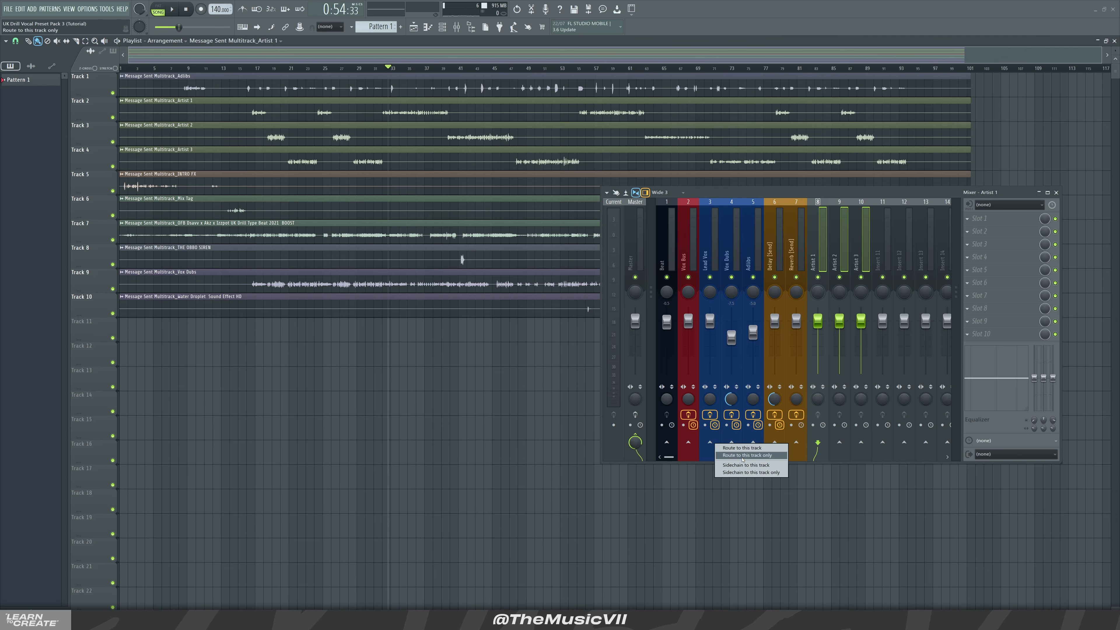
click(745, 456)
click(837, 242)
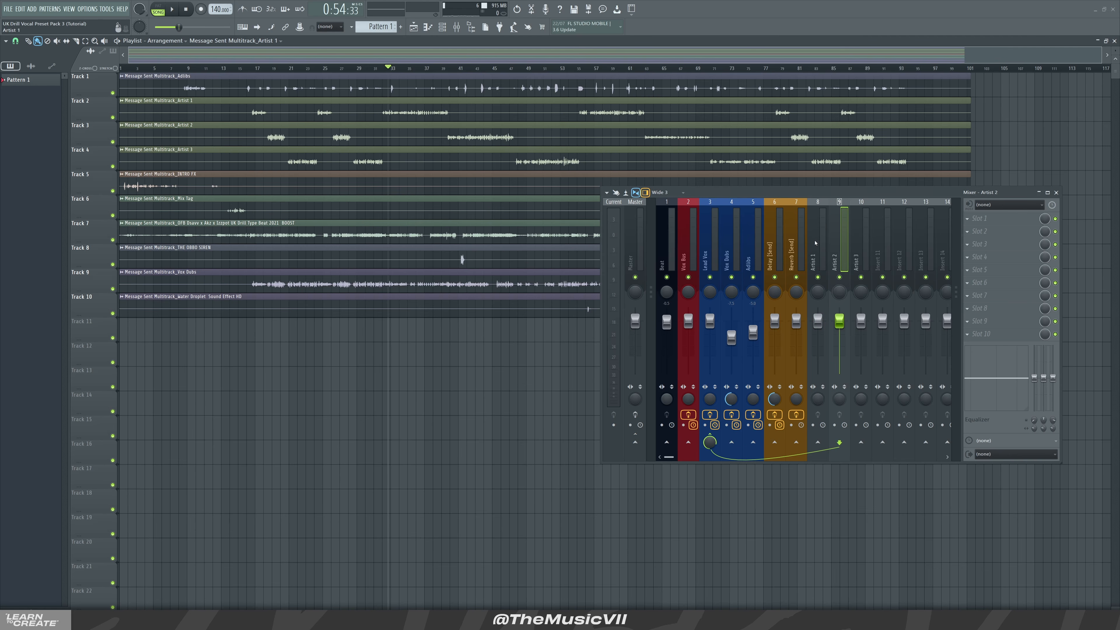
Assign the Artist 1 clip's channel to the Artist 1 mixer insert
double_click(291, 117)
scroll(271, 115, up, 4)
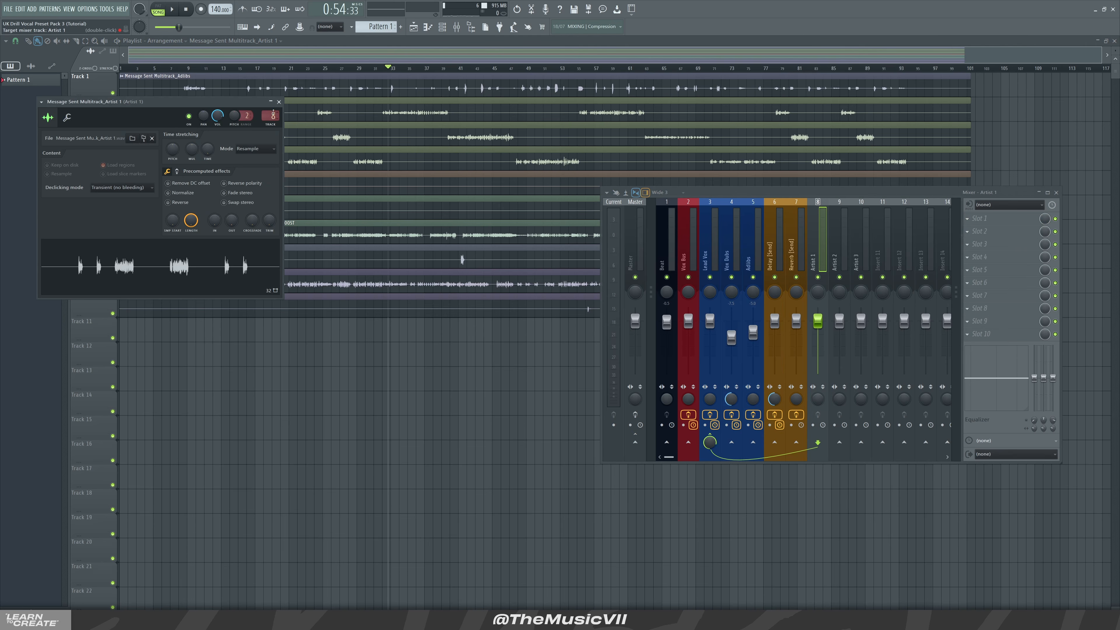
click(279, 102)
Assign the Artist 2 clip's channel to the Artist 2 mixer insert
double_click(295, 126)
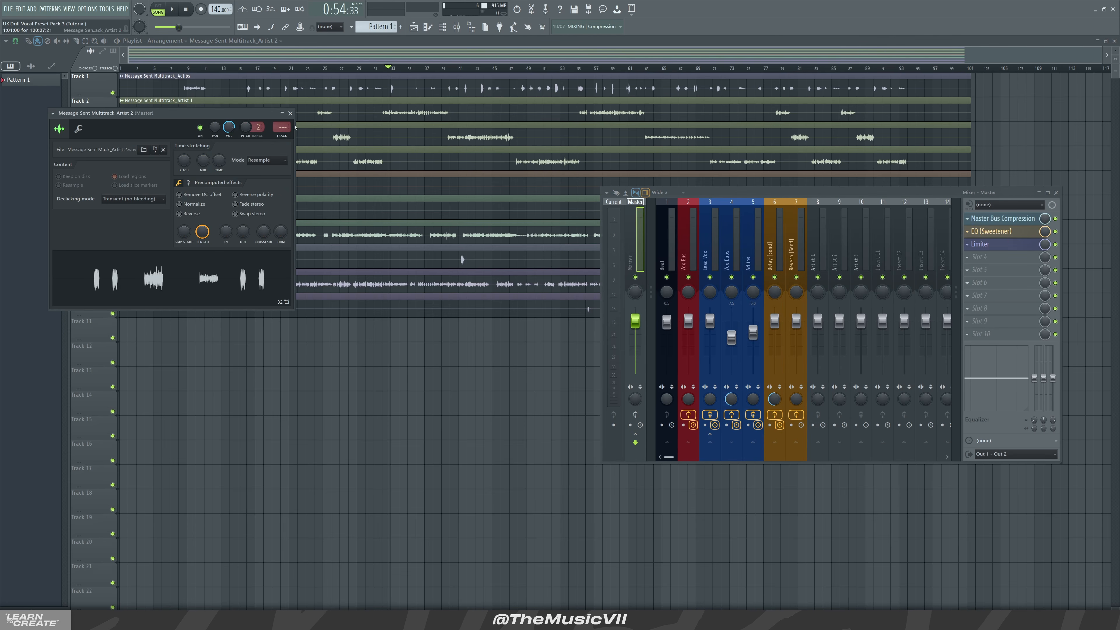
scroll(284, 127, up, 10)
scroll(283, 127, down, 2)
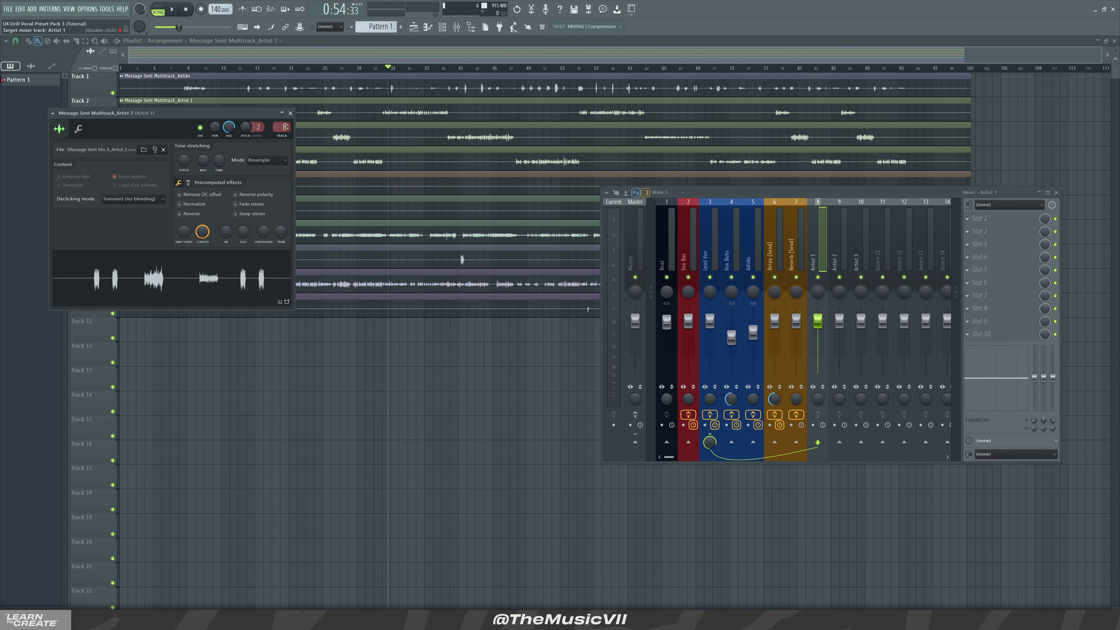
scroll(285, 127, up, 2)
scroll(284, 128, down, 1)
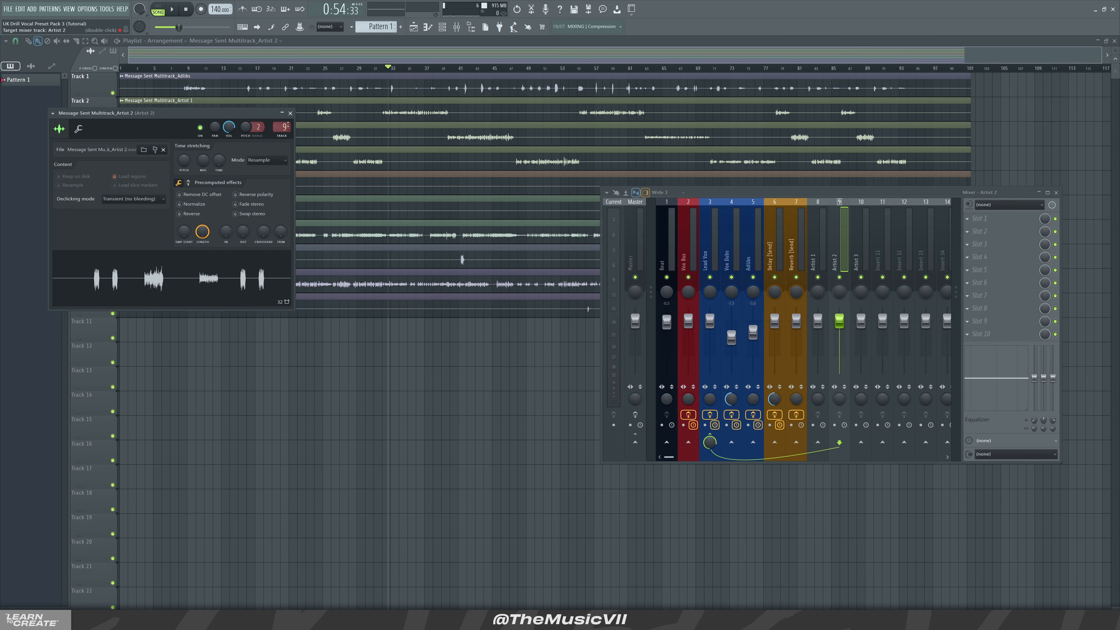
click(306, 148)
Assign the Artist 3 clip's channel to the Artist 3 mixer insert
click(307, 148)
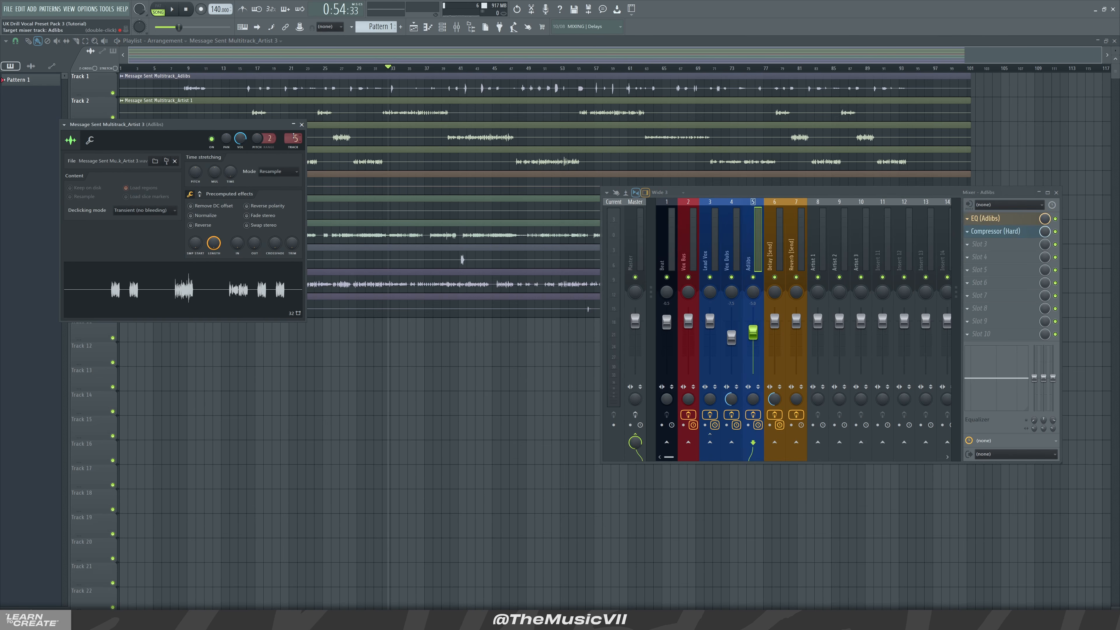
scroll(294, 137, up, 2)
click(302, 124)
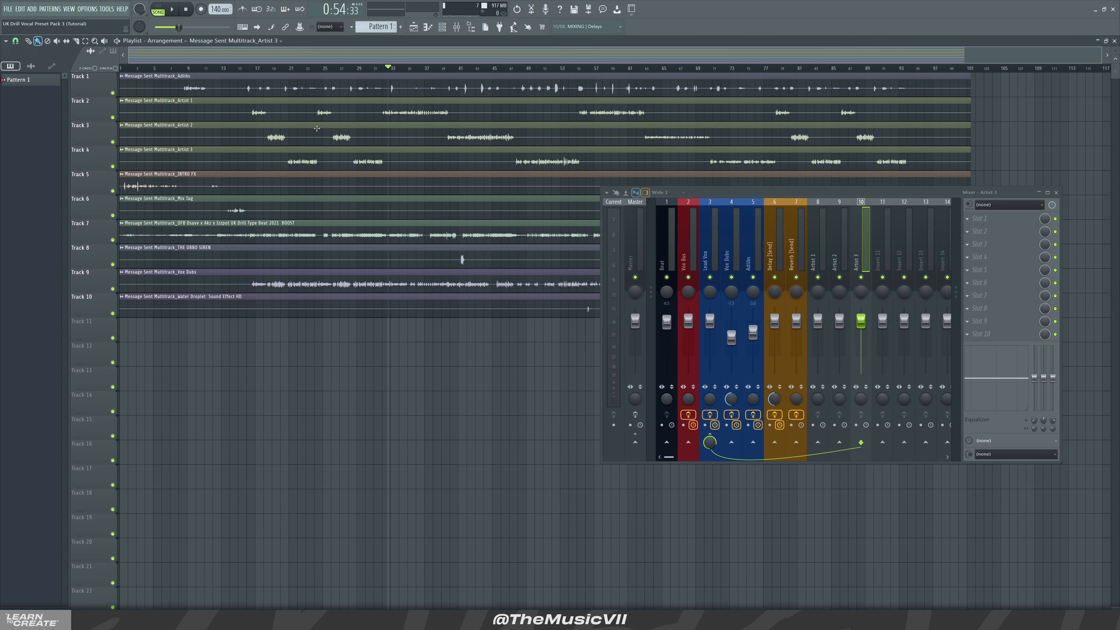
Check which mixer insert the beat clip's channel feeds
drag(655, 204, 680, 192)
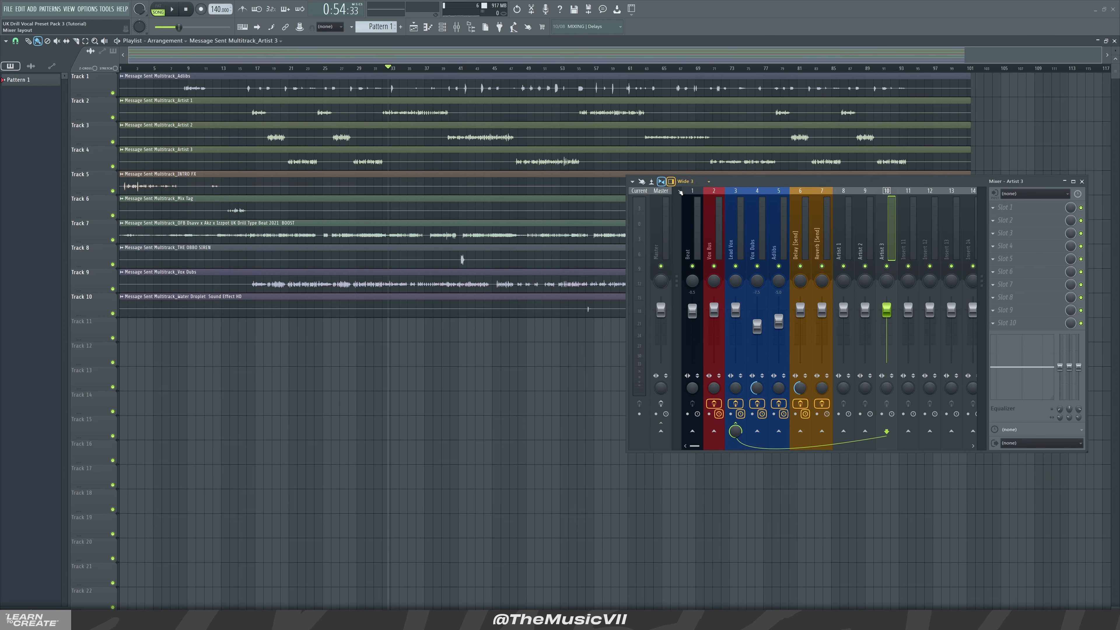
double_click(354, 233)
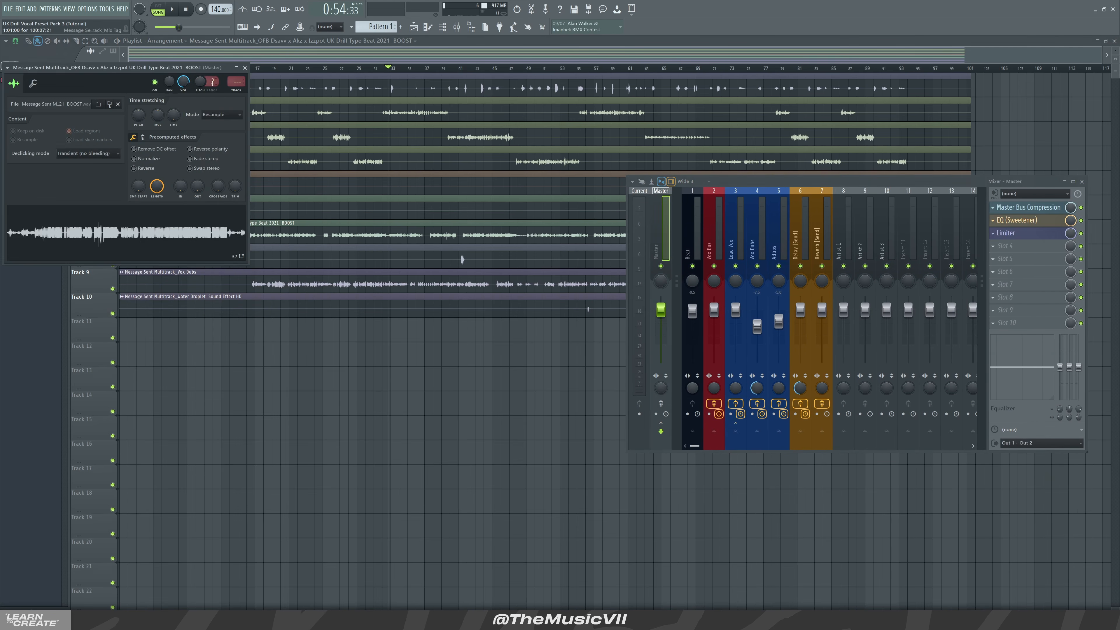
click(245, 68)
Assign the Adlibs clip's channel to the Adlibs mixer insert
double_click(256, 90)
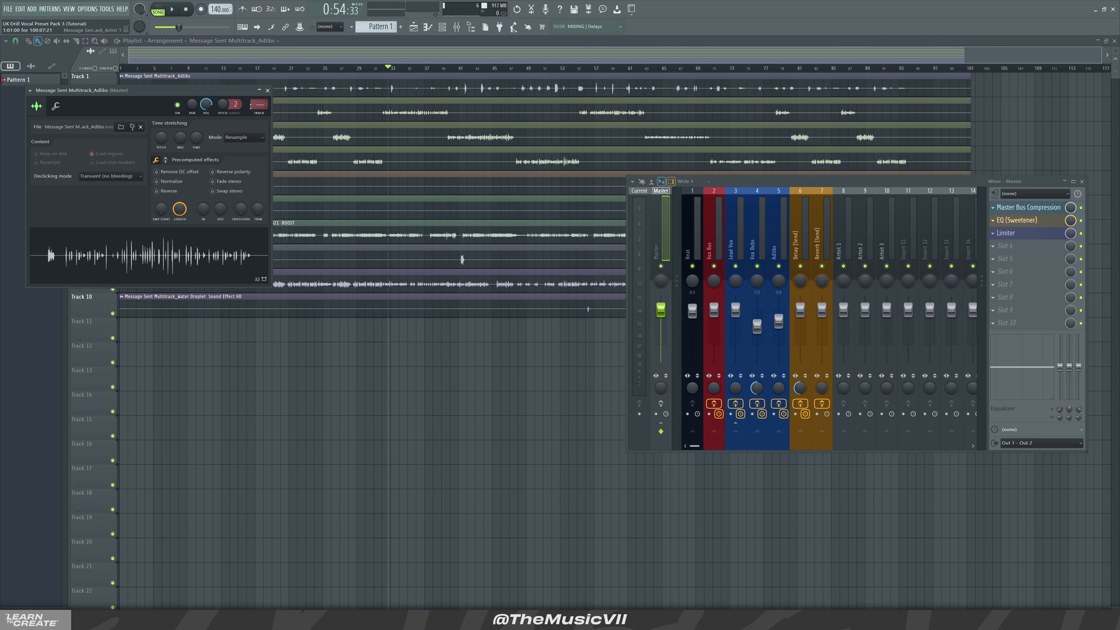
scroll(263, 105, up, 5)
scroll(265, 103, down, 2)
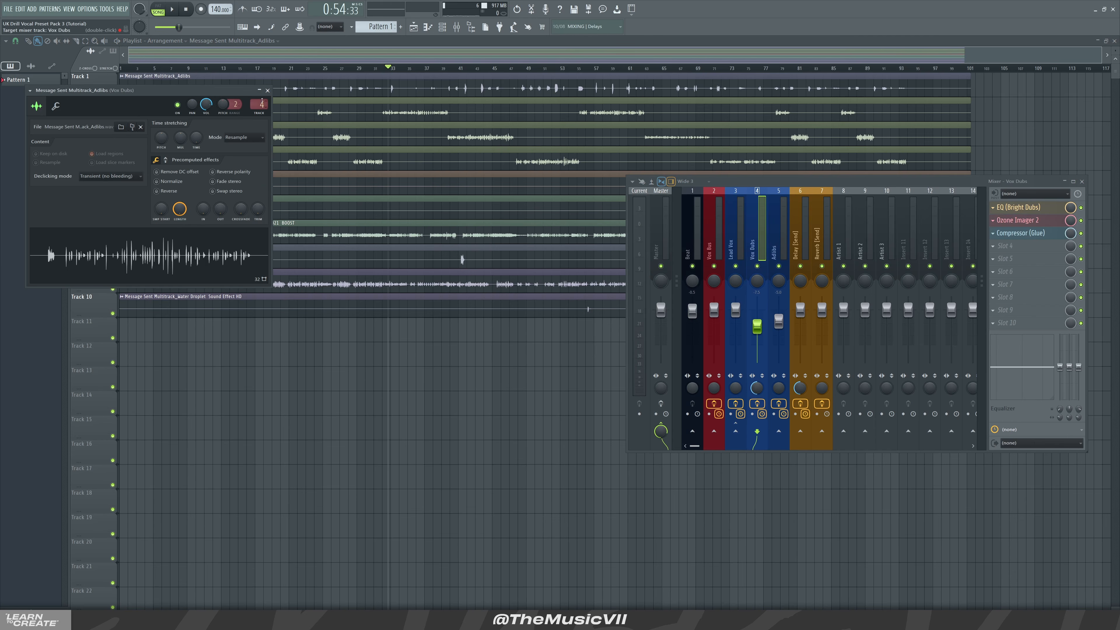
scroll(262, 102, up, 1)
click(268, 90)
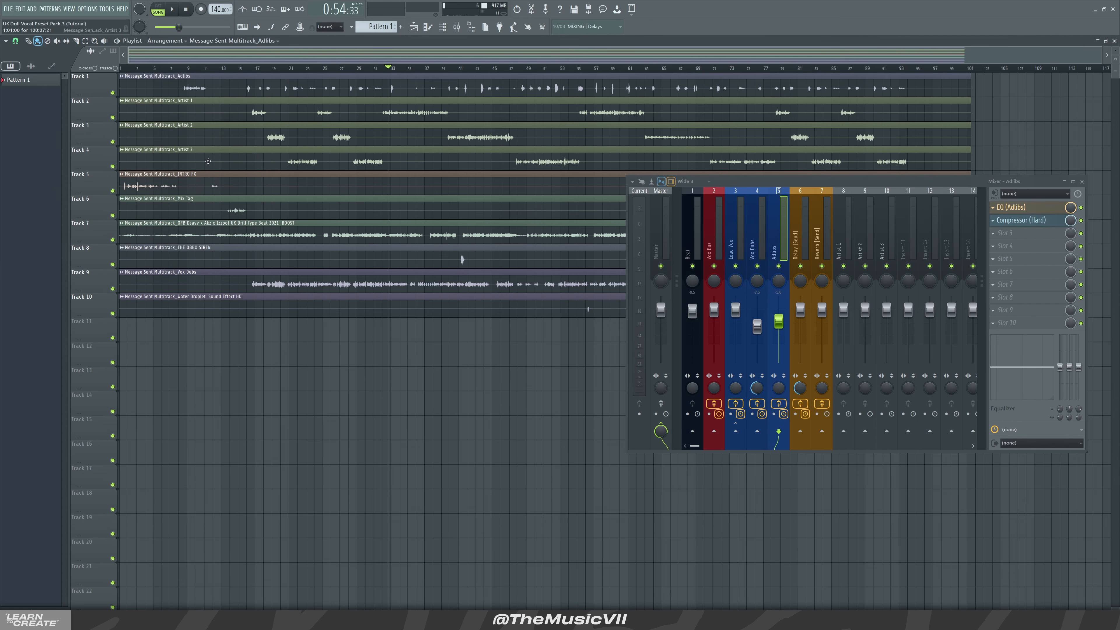
Assign the Vox Dubs clip's channel to the Vox Dubs mixer insert
double_click(174, 273)
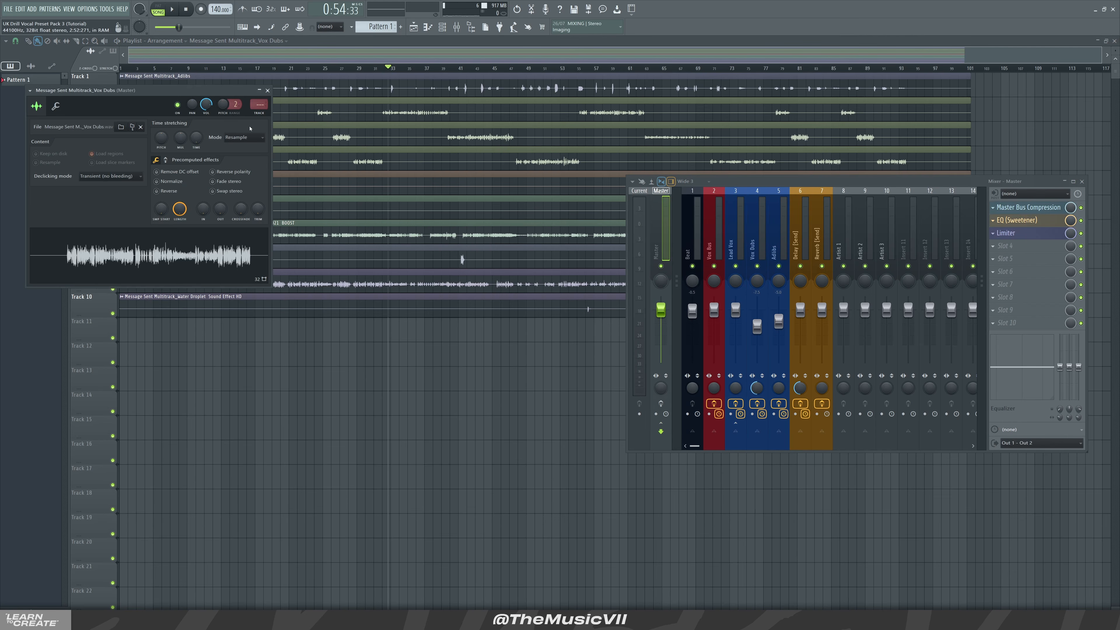
scroll(262, 104, up, 3)
scroll(263, 104, up, 1)
click(268, 90)
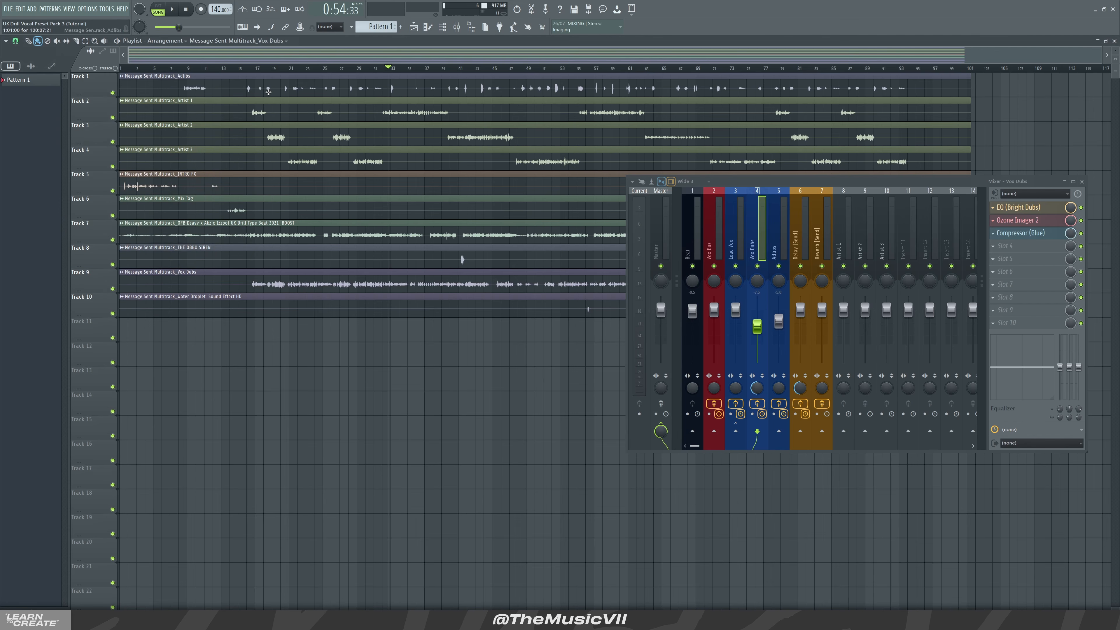
Assign the Water Droplet sound effect clip's channel to the Adlibs mixer insert
double_click(462, 258)
scroll(271, 115, up, 5)
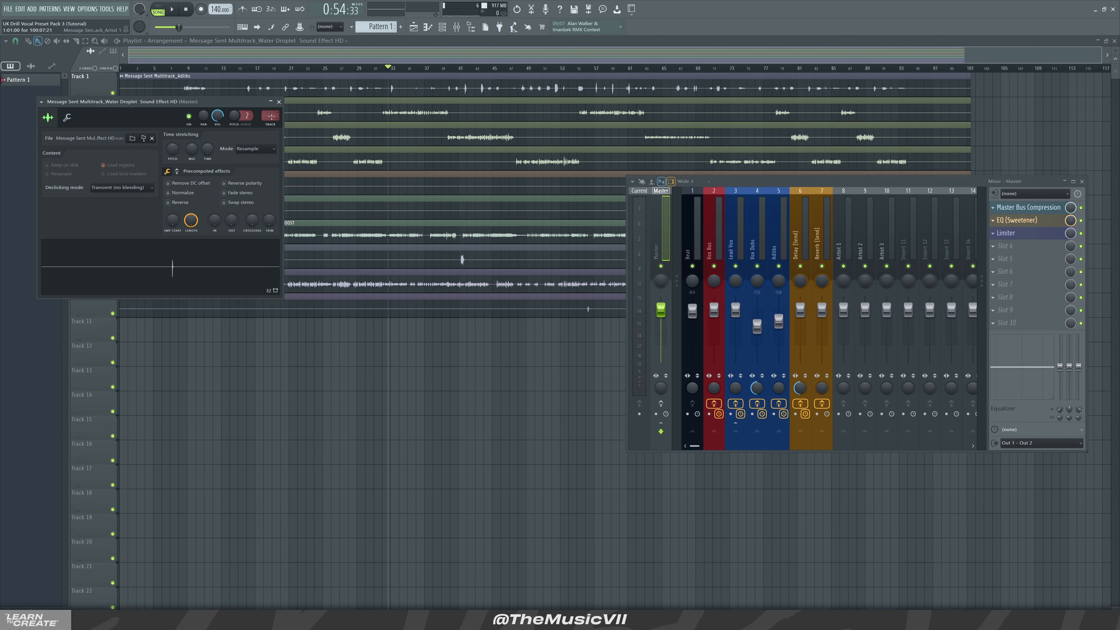
click(279, 102)
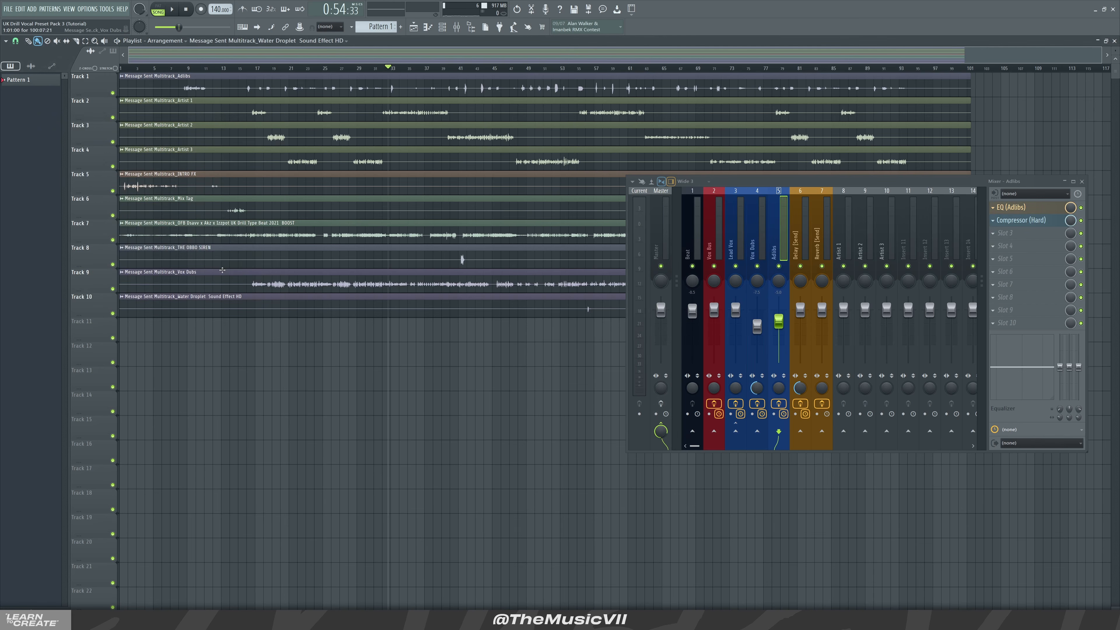
Assign THE OBBO SIREN clip's channel to the Adlibs mixer insert
double_click(221, 249)
scroll(252, 94, up, 4)
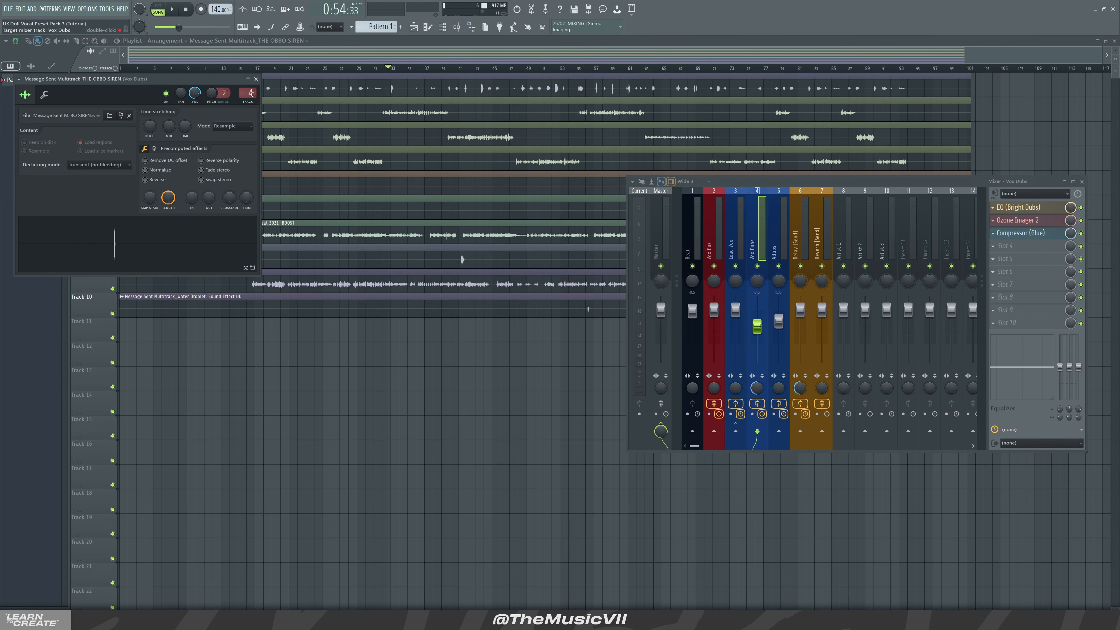
scroll(252, 93, up, 1)
click(256, 80)
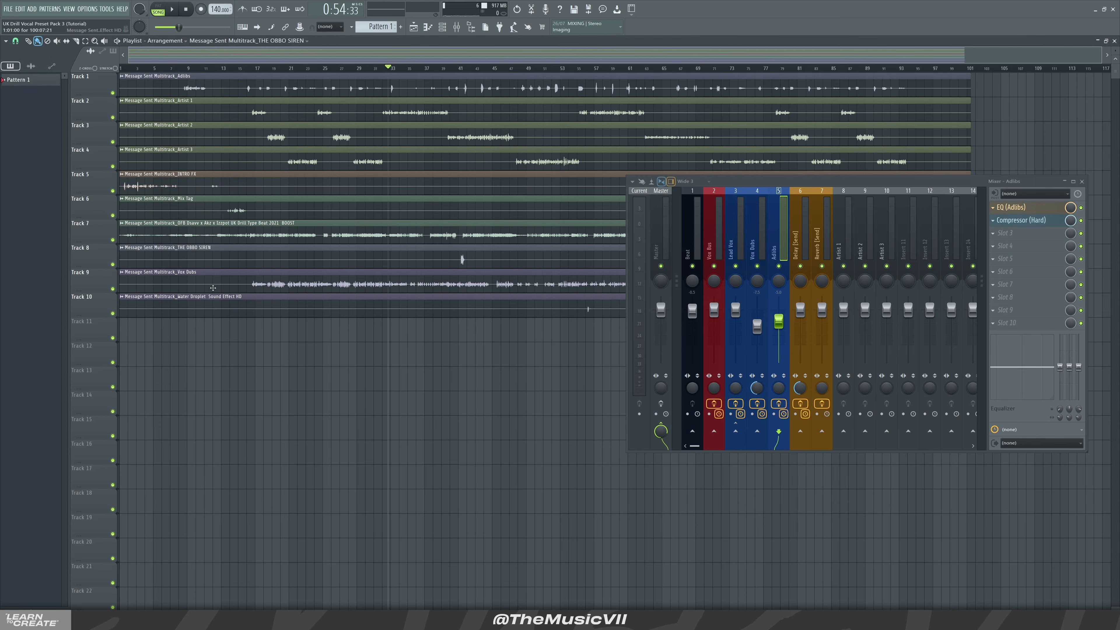
Assign the Mix Tag clip's channel to the Adlibs mixer insert
double_click(236, 211)
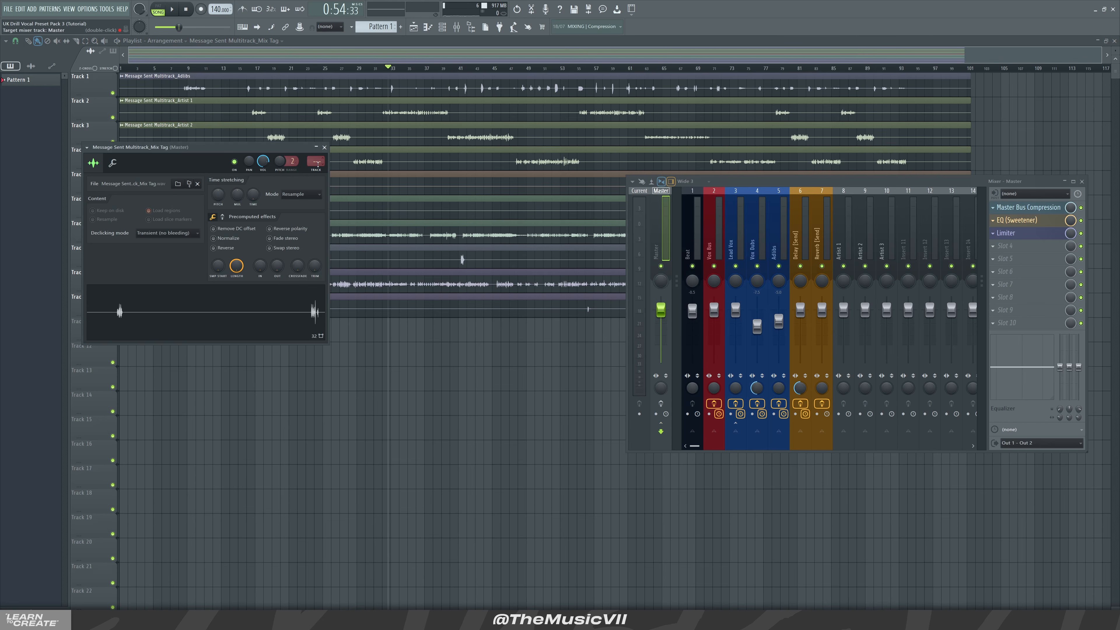
scroll(318, 162, up, 5)
click(325, 147)
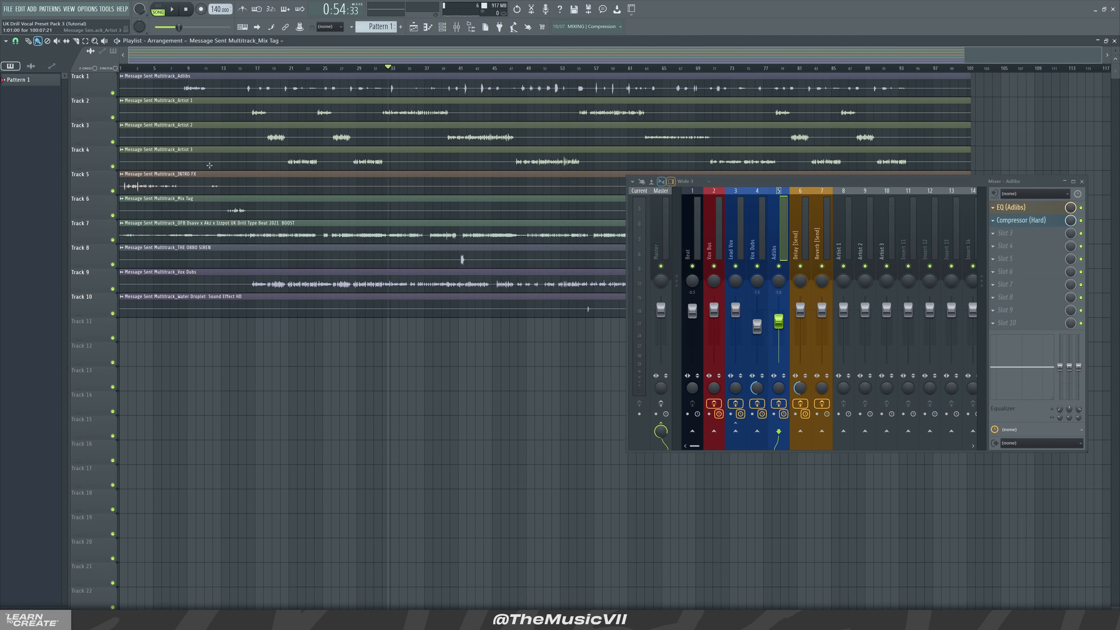
Assign the INTRO FX clip's channel to the Adlibs mixer insert
double_click(200, 178)
scroll(307, 150, up, 4)
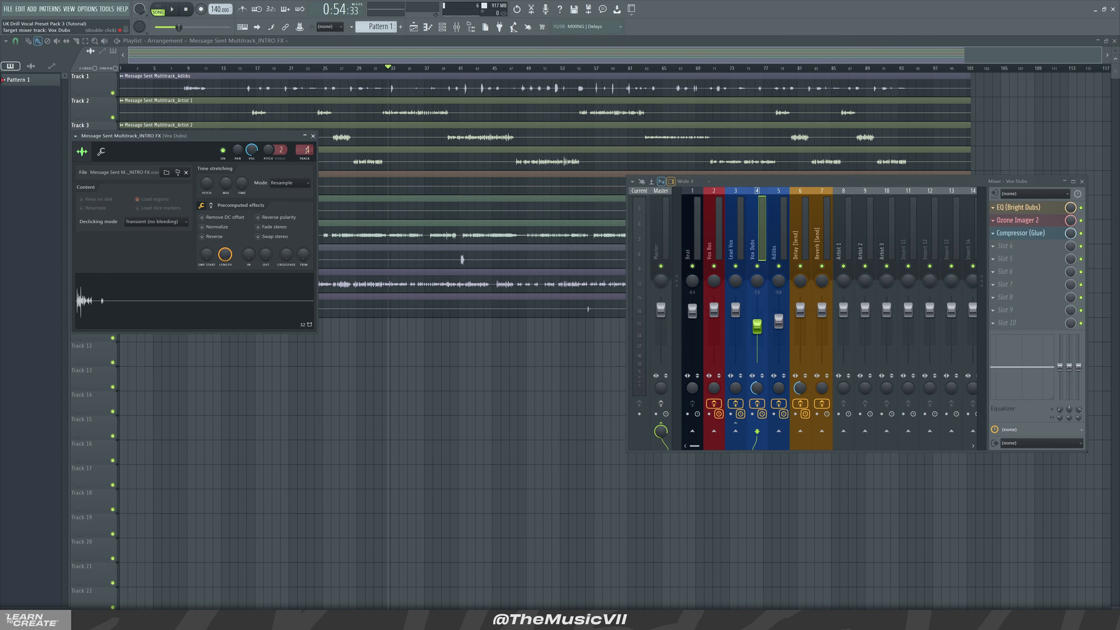
scroll(307, 151, up, 2)
scroll(308, 150, down, 1)
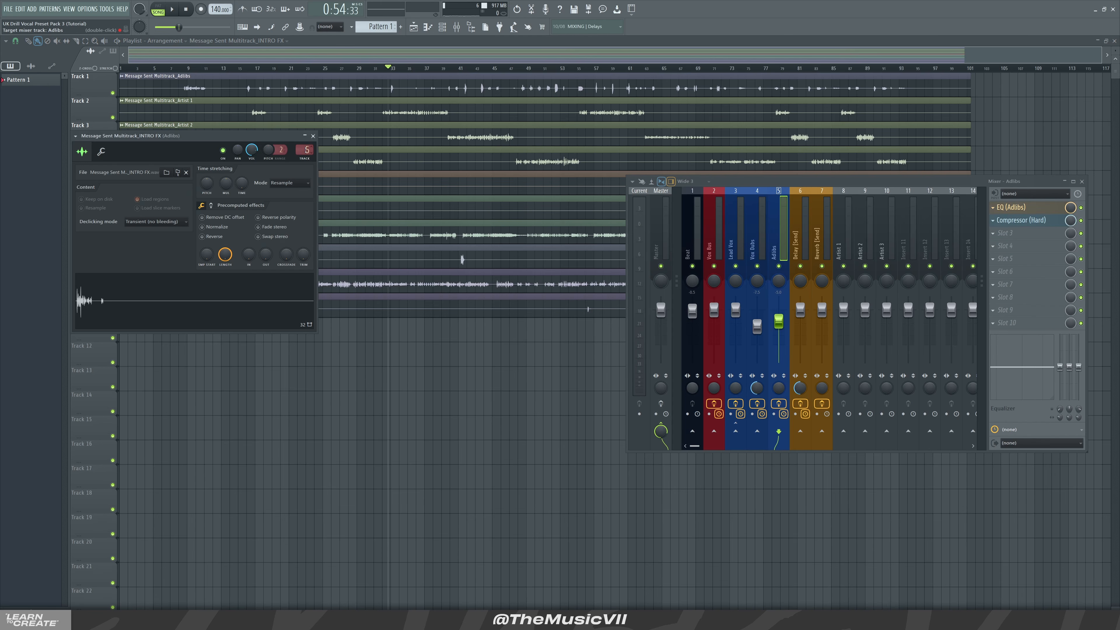
click(313, 135)
Play the arrangement briefly and enlarge the mixer window to show more inserts
key(space)
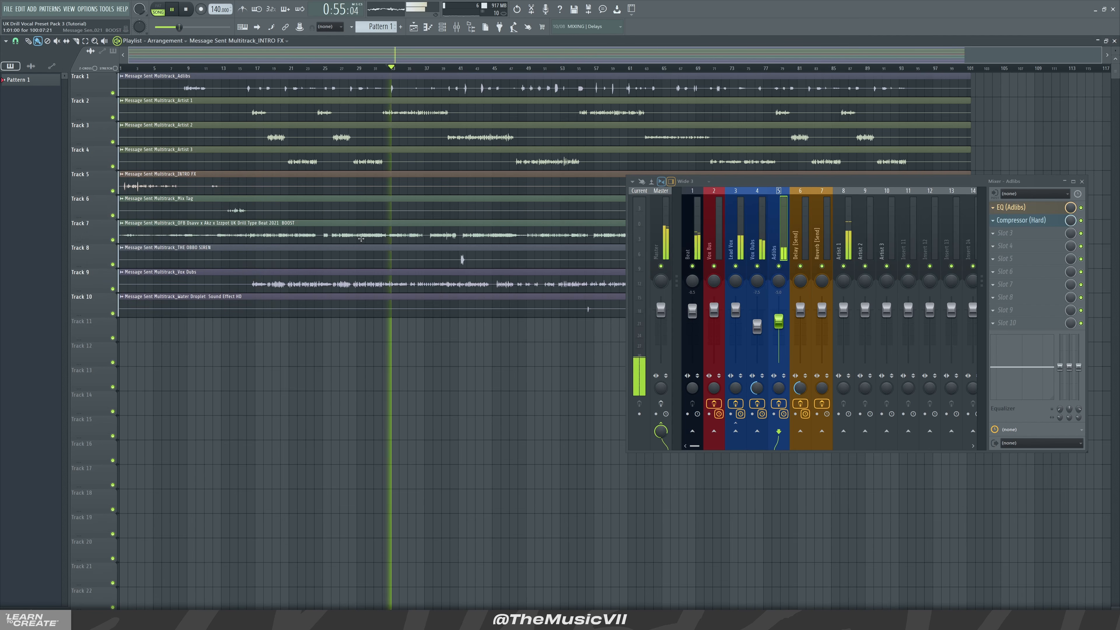
key(space)
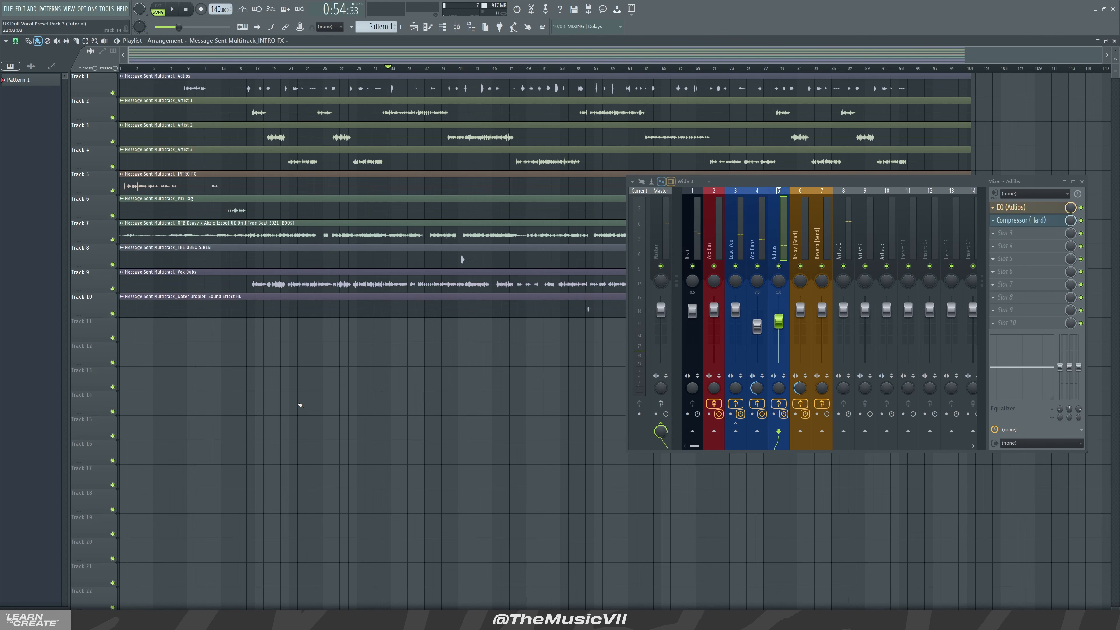
drag(887, 181, 703, 204)
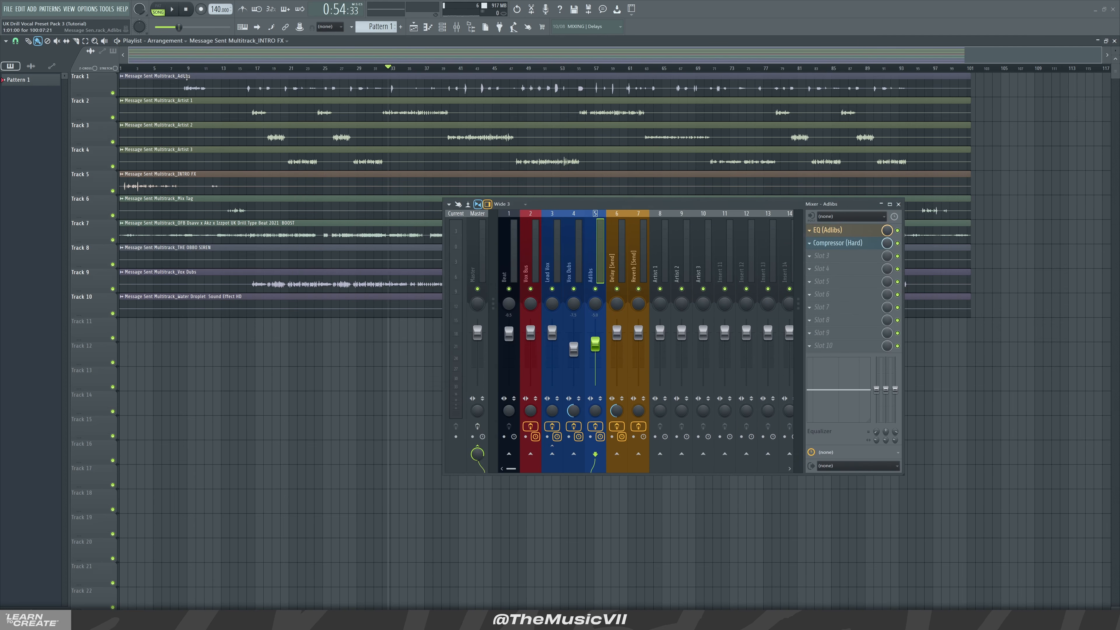
drag(596, 205, 481, 157)
drag(798, 426, 842, 436)
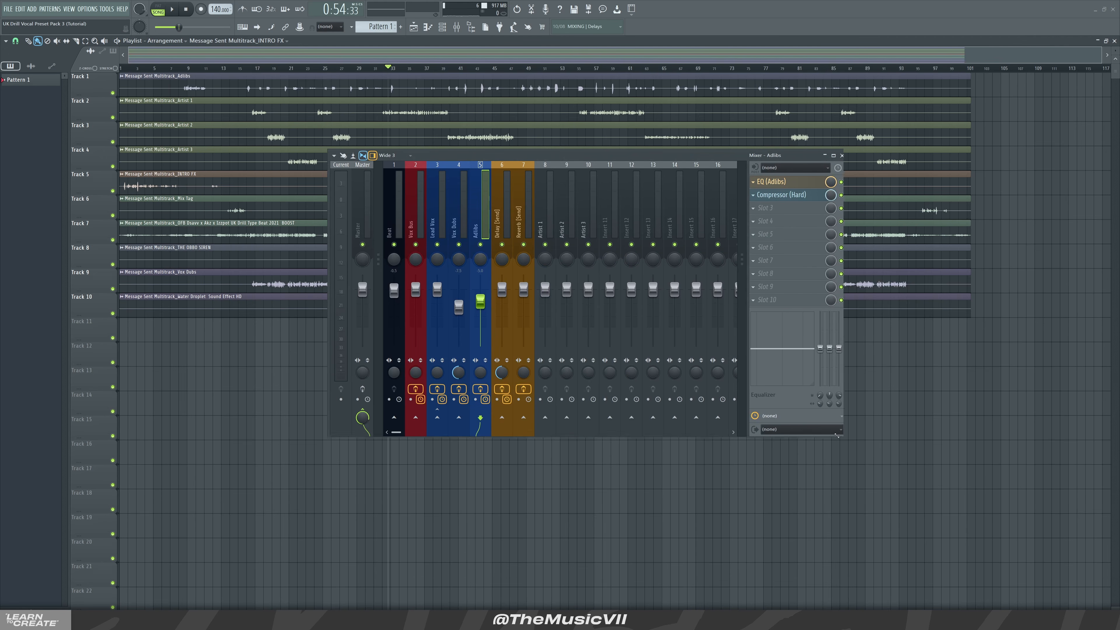
drag(554, 159, 472, 114)
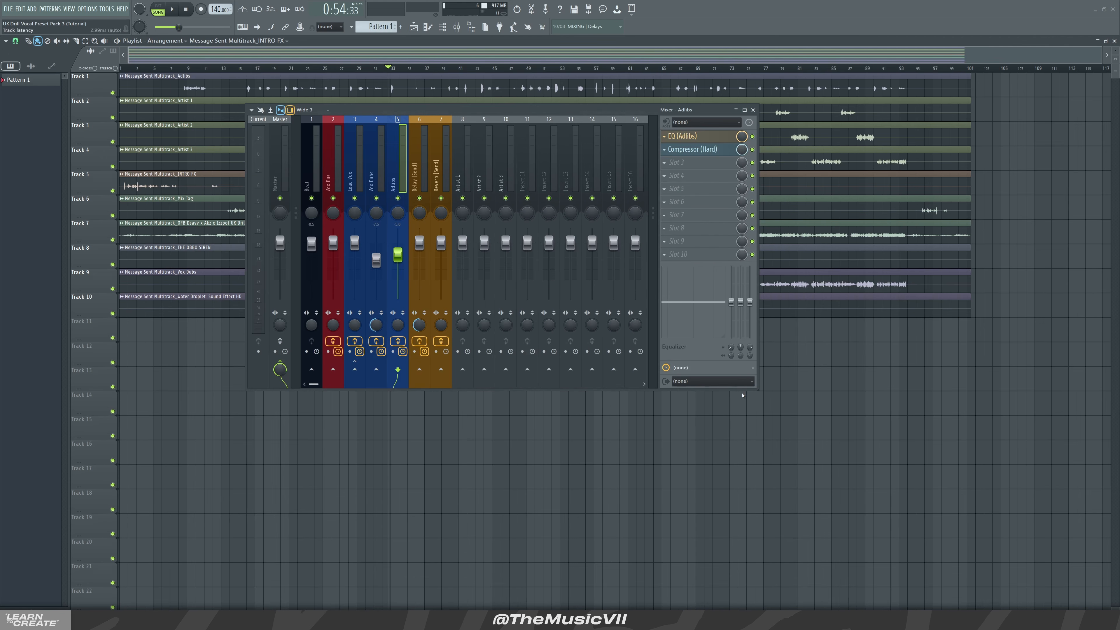
drag(760, 390, 906, 467)
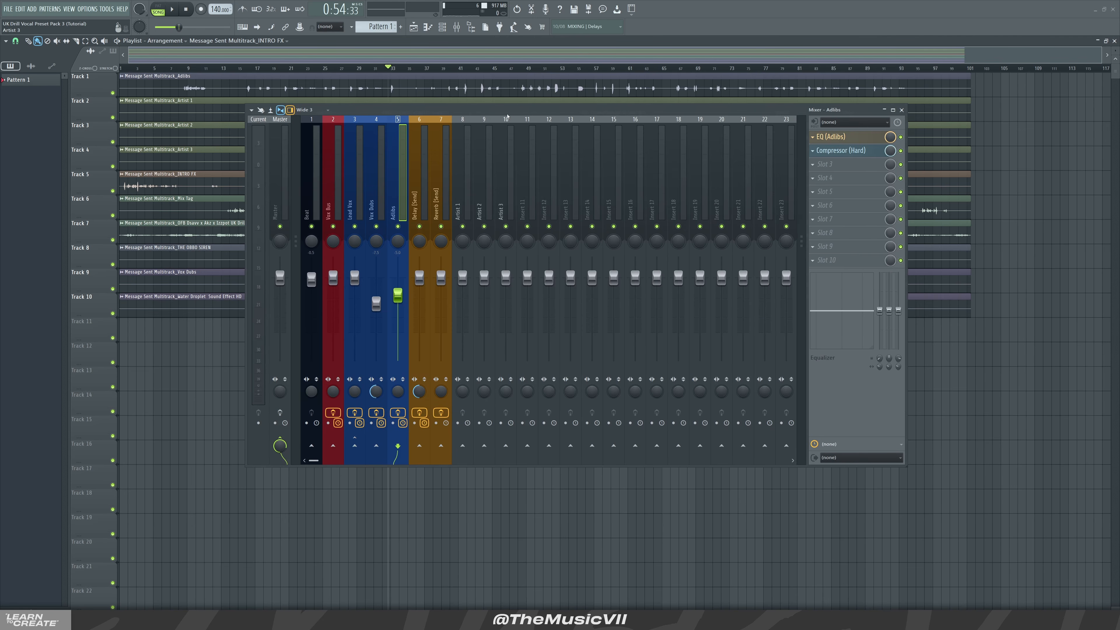
drag(515, 110, 564, 121)
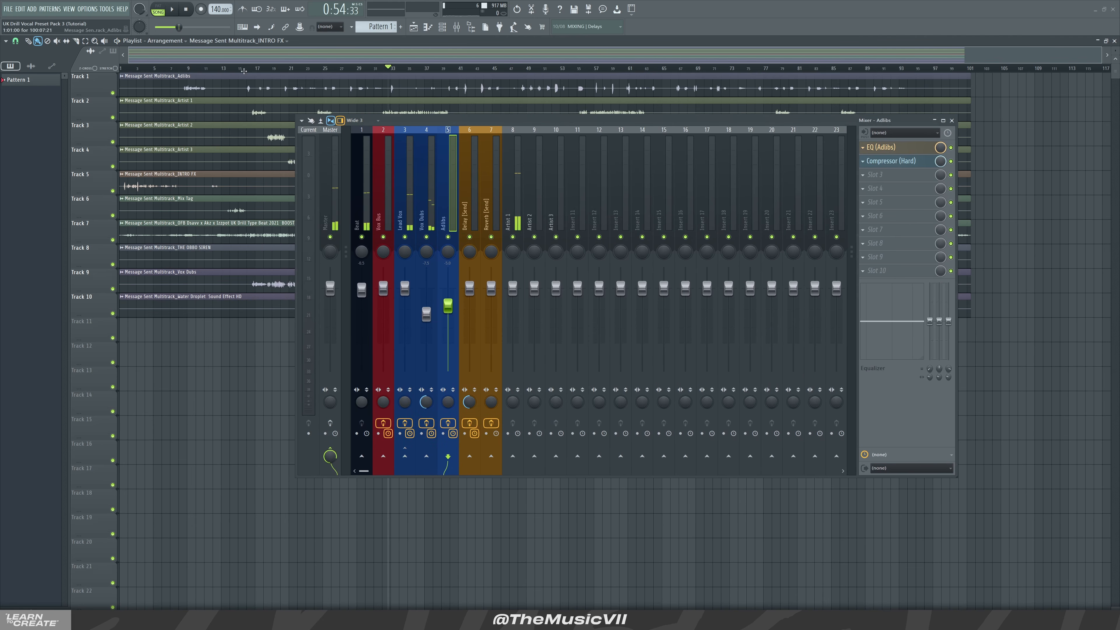
drag(432, 119, 435, 121)
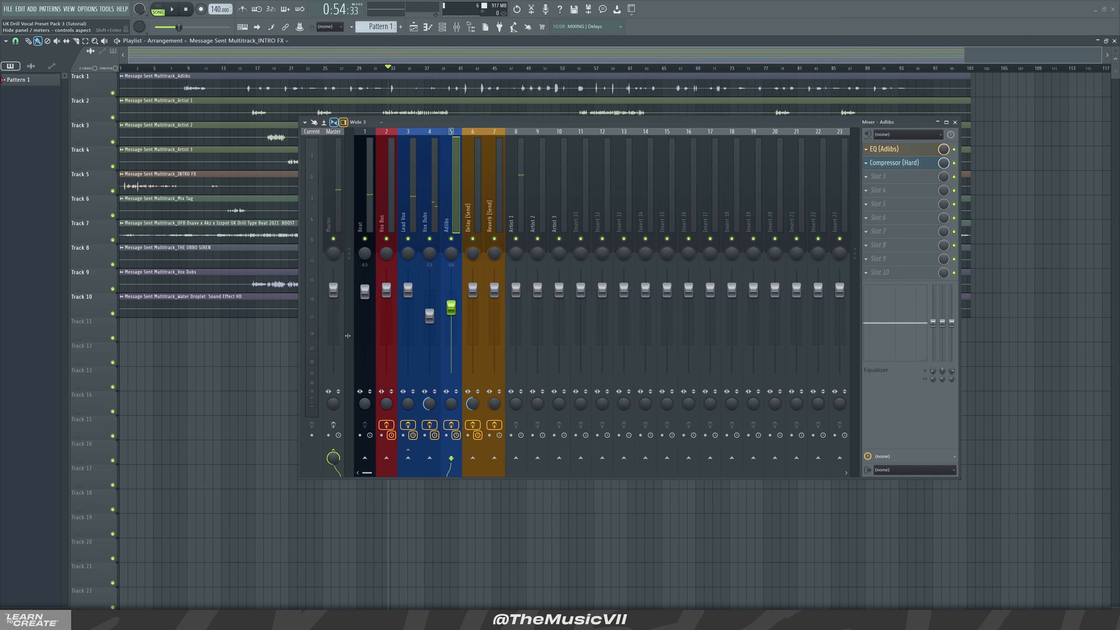
Select the Master insert and play the arrangement while monitoring the mixer meters
click(335, 425)
click(340, 199)
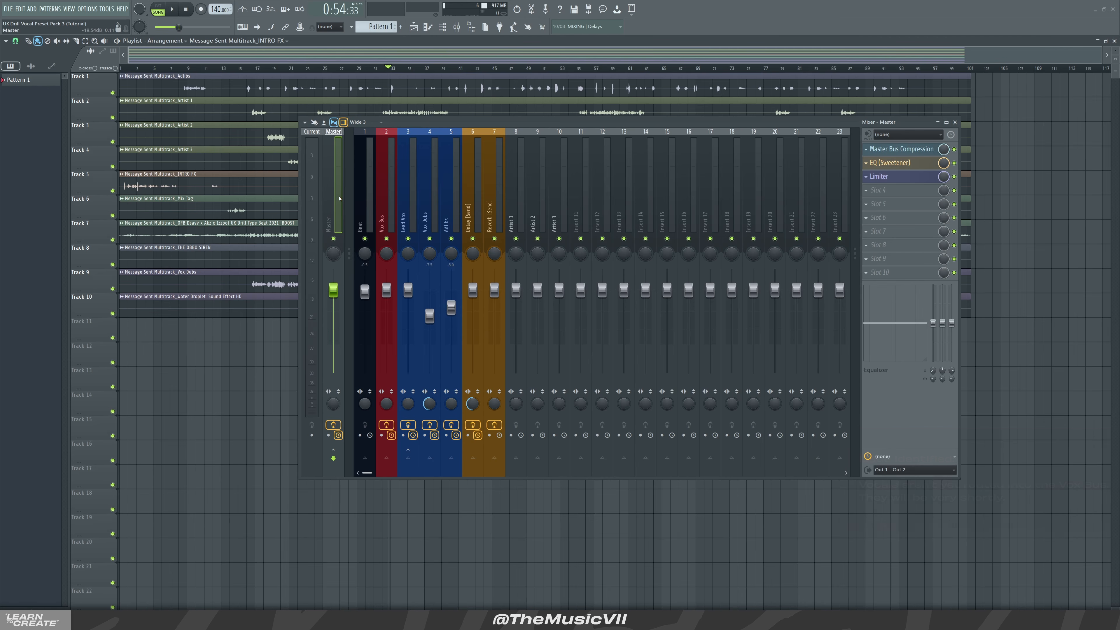
key(space)
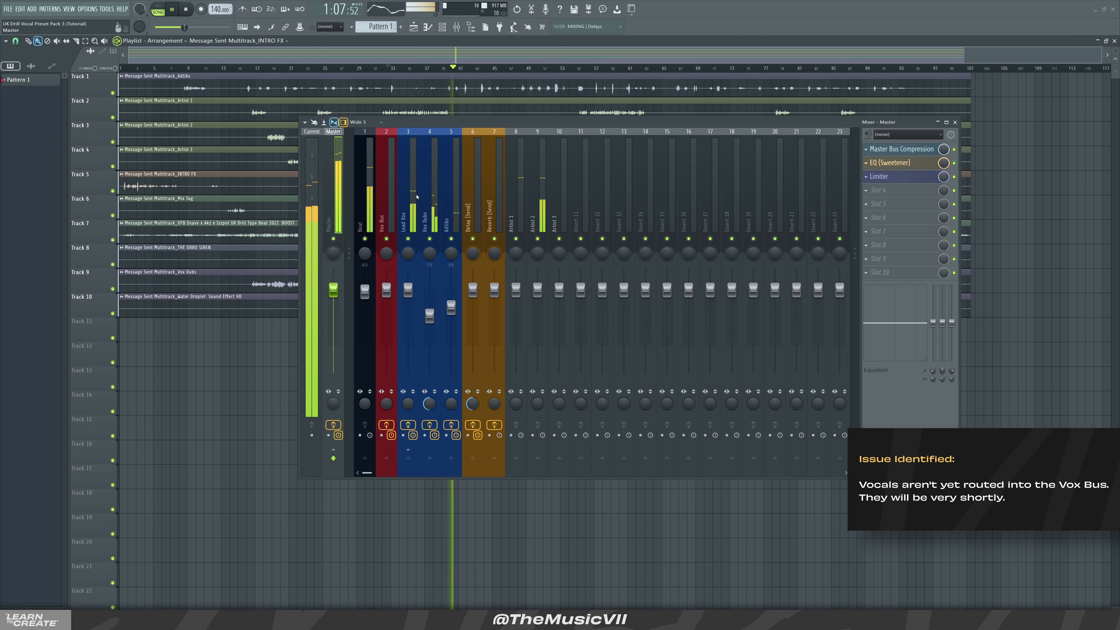
drag(958, 476, 686, 457)
drag(525, 120, 726, 141)
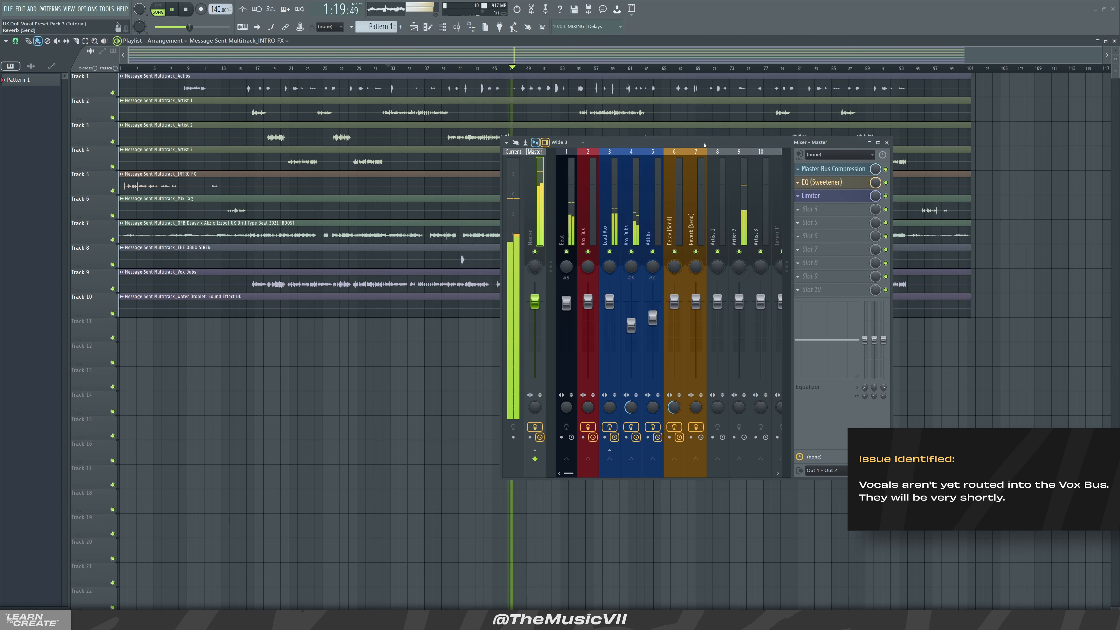
Return the playhead to the start of the arrangement and briefly play it back
key(space)
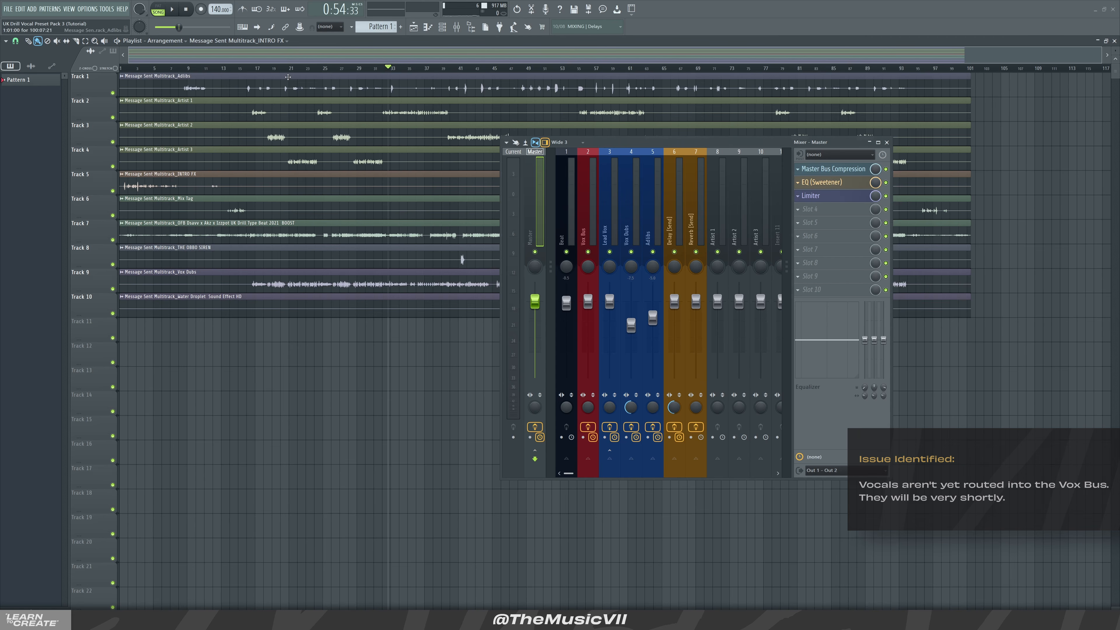
click(271, 71)
drag(270, 73, 177, 71)
key(space)
key(space)
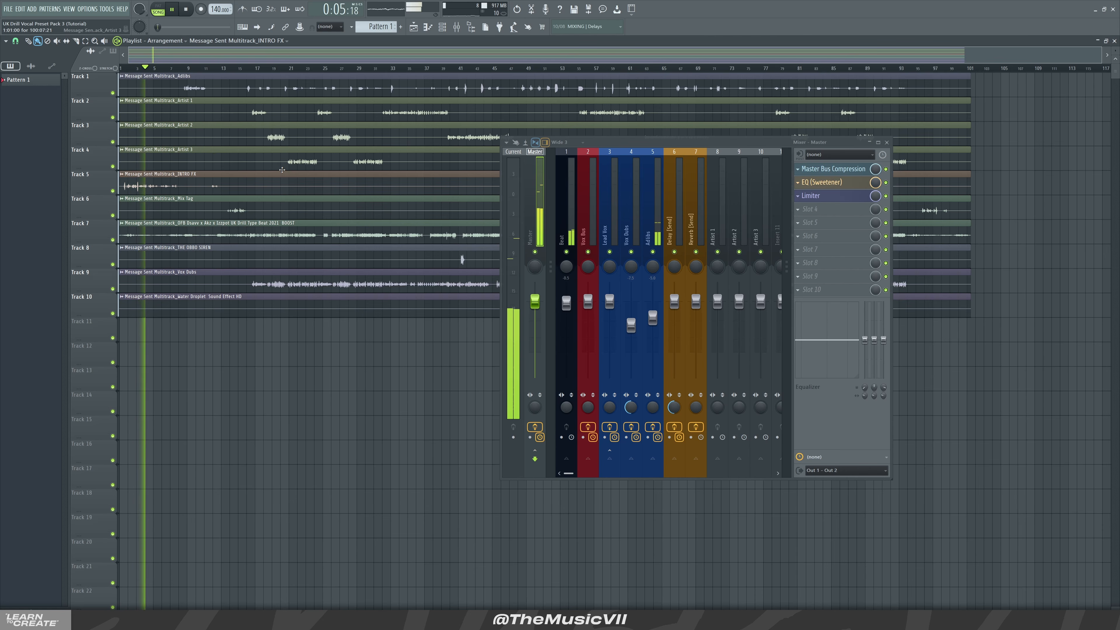
key(space)
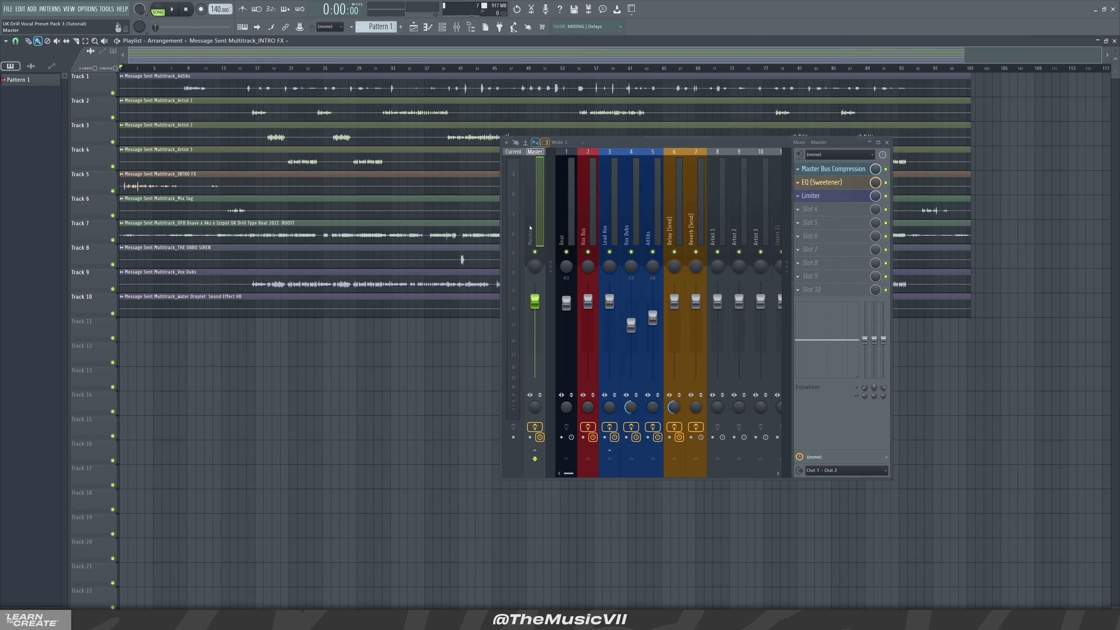
Open and close the Master insert's compressor and each Vox Bus effect plugin to review their settings
click(839, 170)
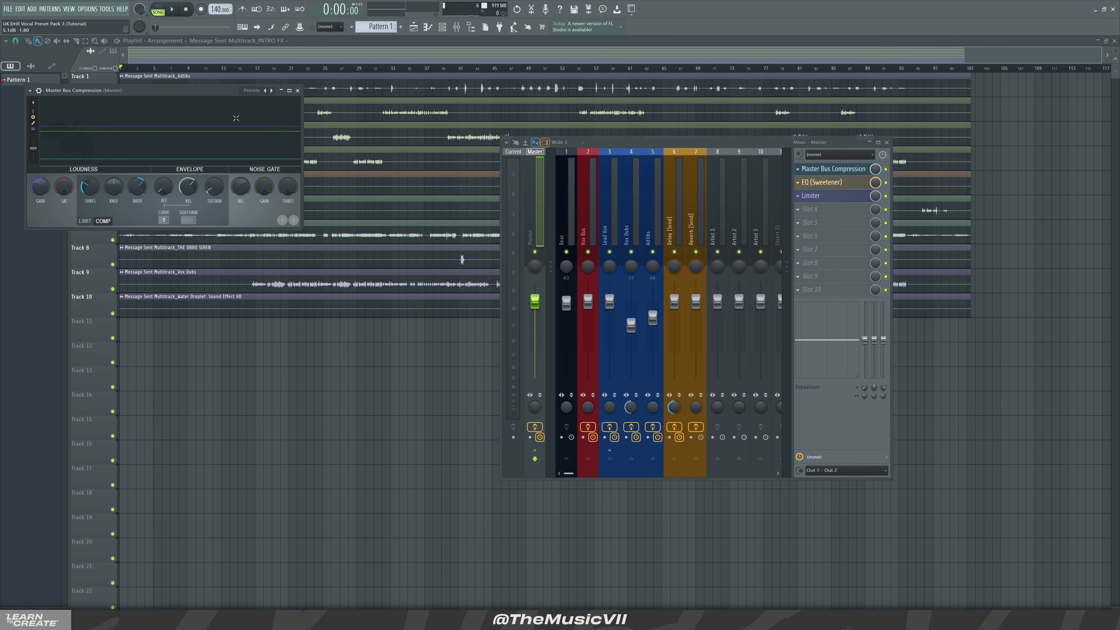
click(822, 171)
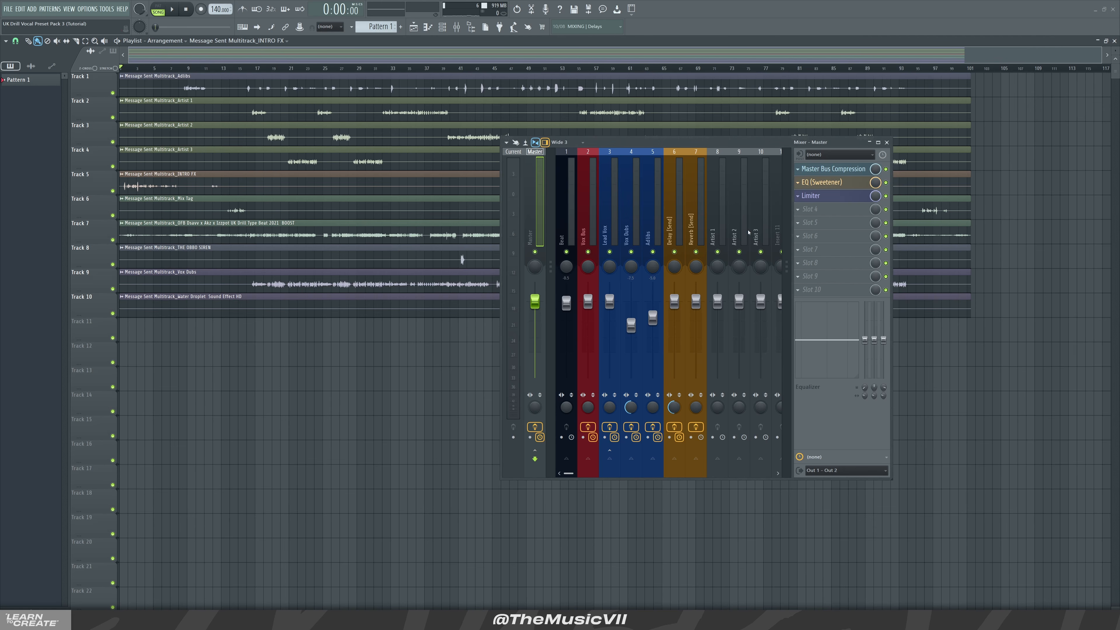
click(574, 225)
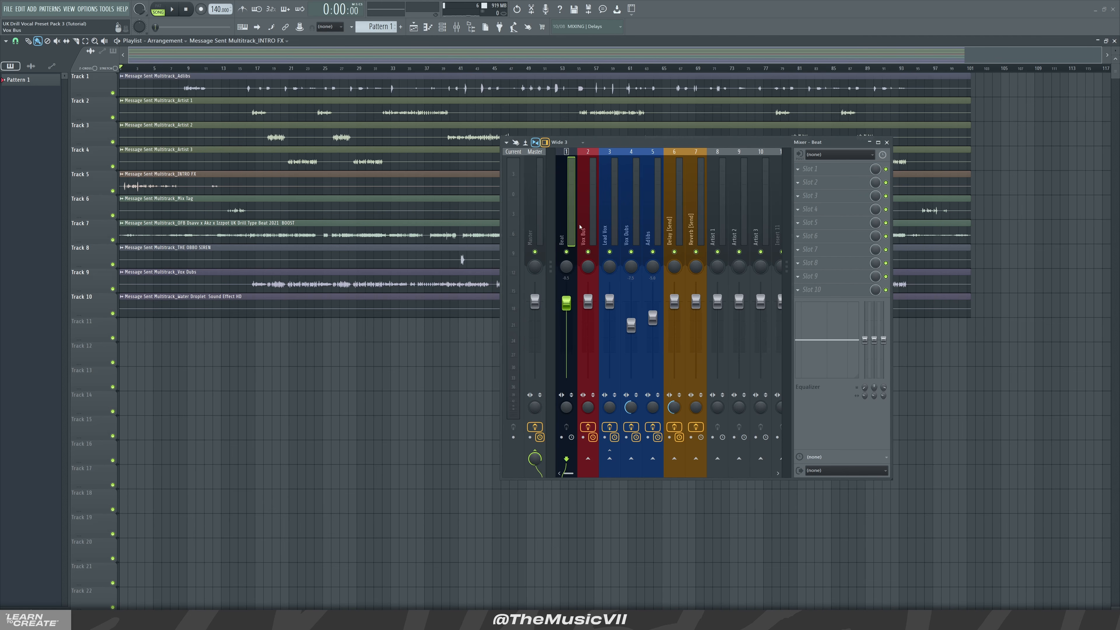
click(588, 221)
click(855, 172)
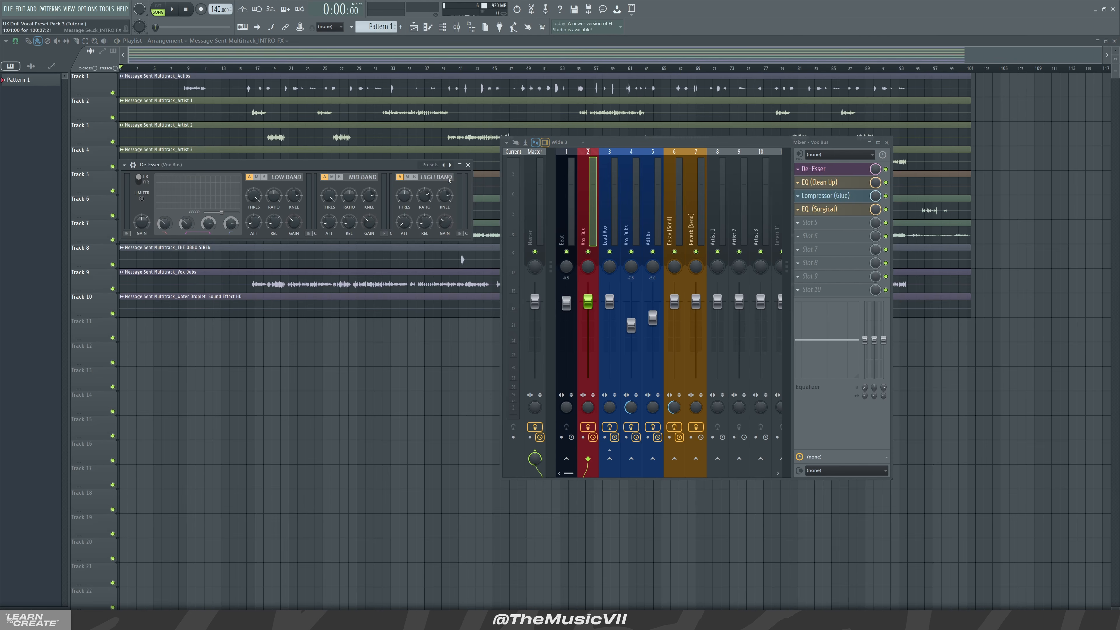
click(468, 164)
click(860, 184)
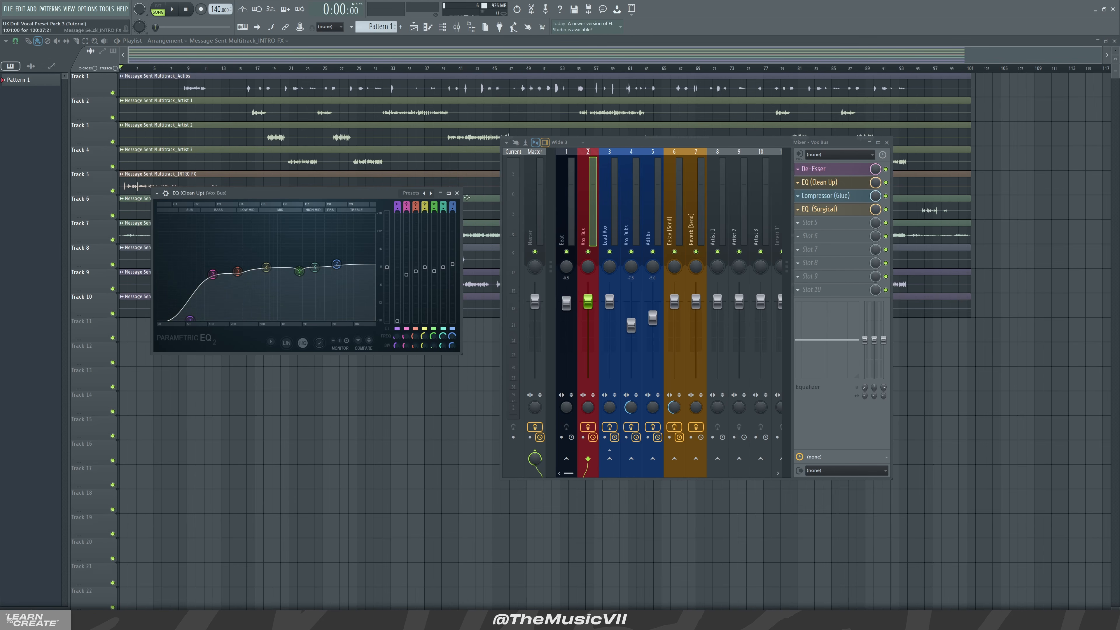
click(457, 194)
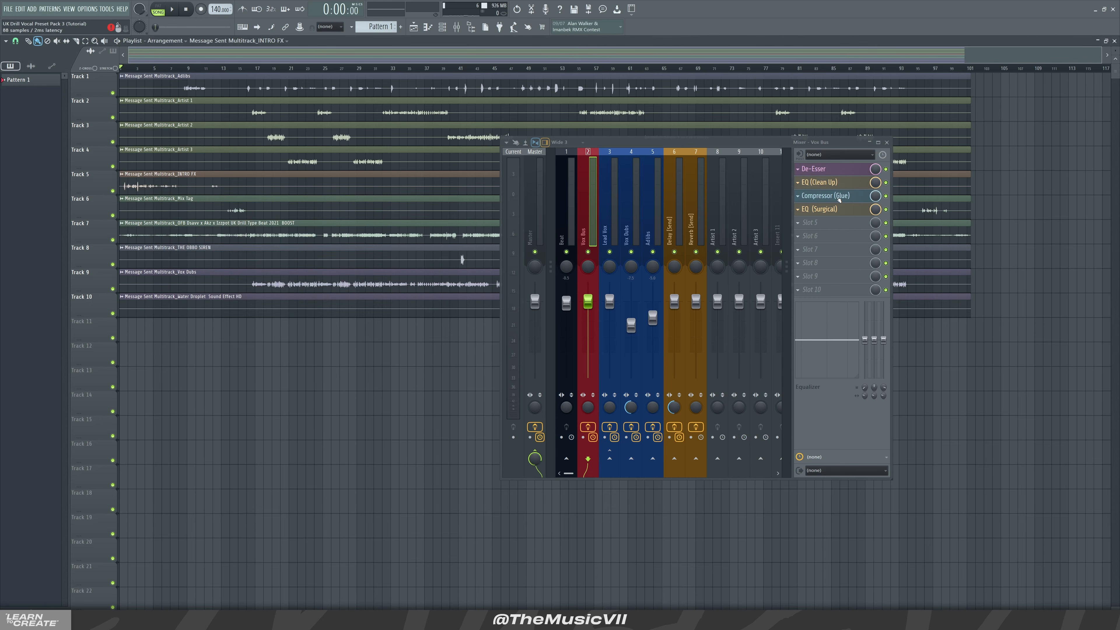
click(825, 195)
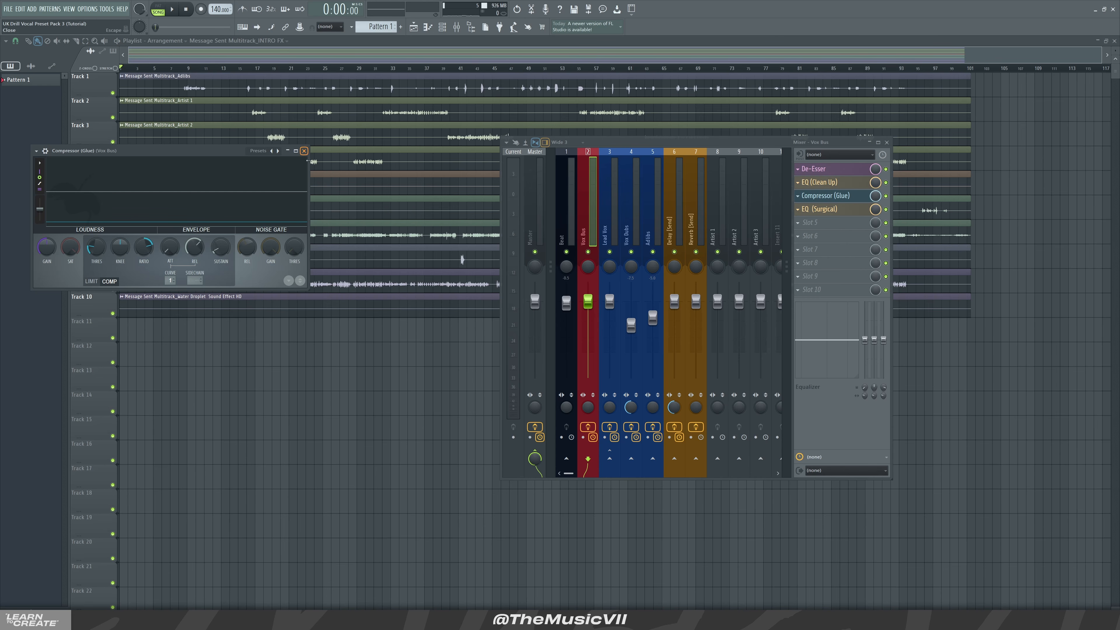
click(305, 151)
click(830, 209)
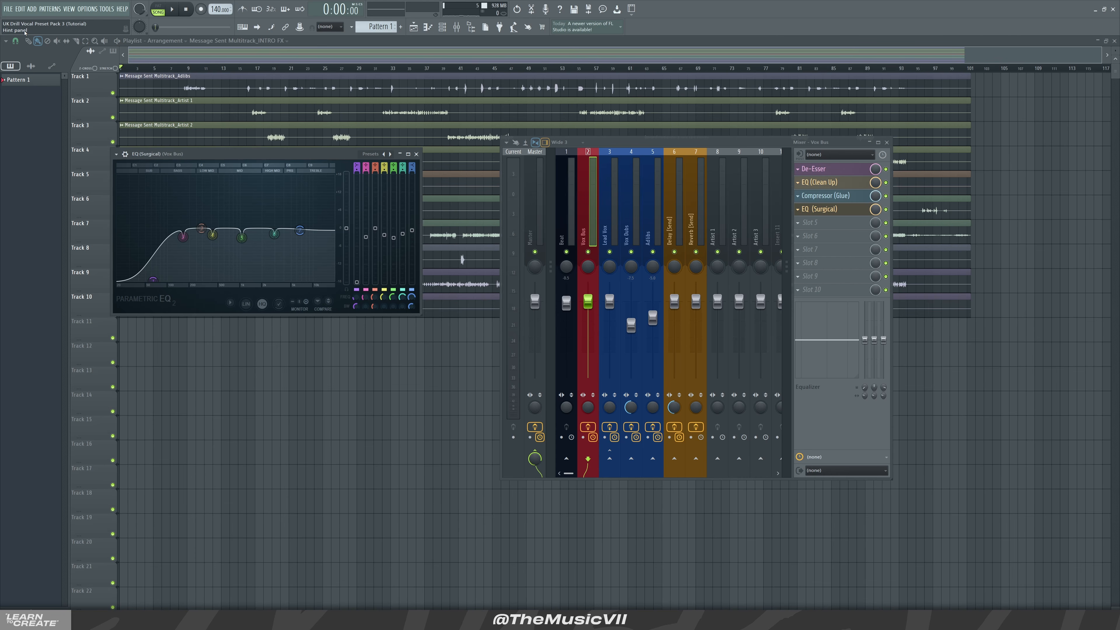
click(417, 154)
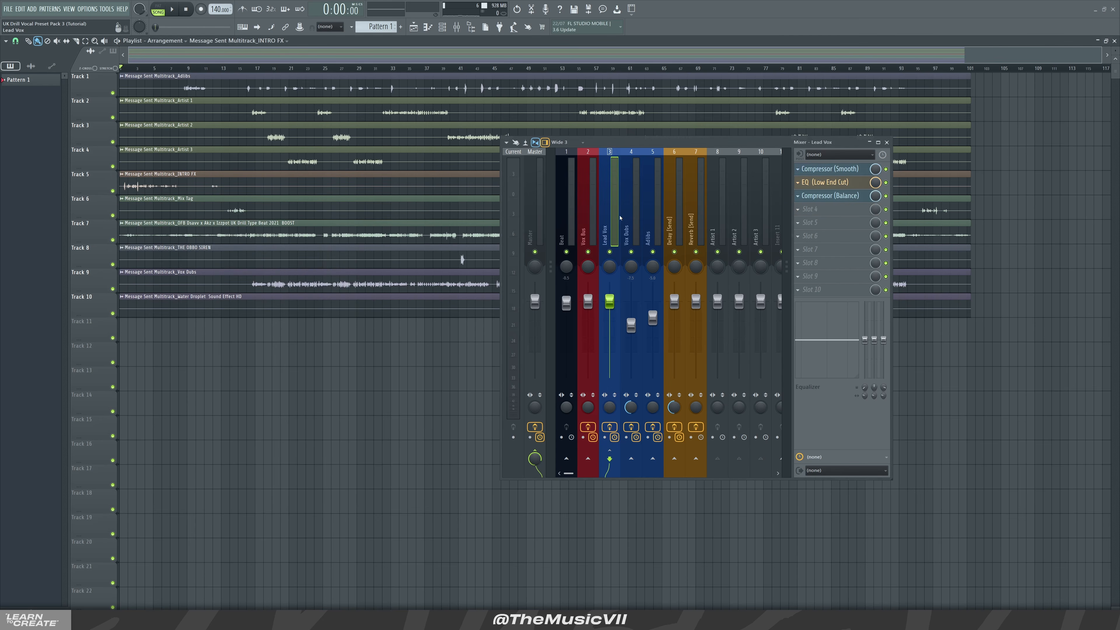
Review the Lead Vox insert's Compressor (Smooth), EQ (Low End Cut) and Compressor (Balance) plugins
click(611, 199)
click(822, 174)
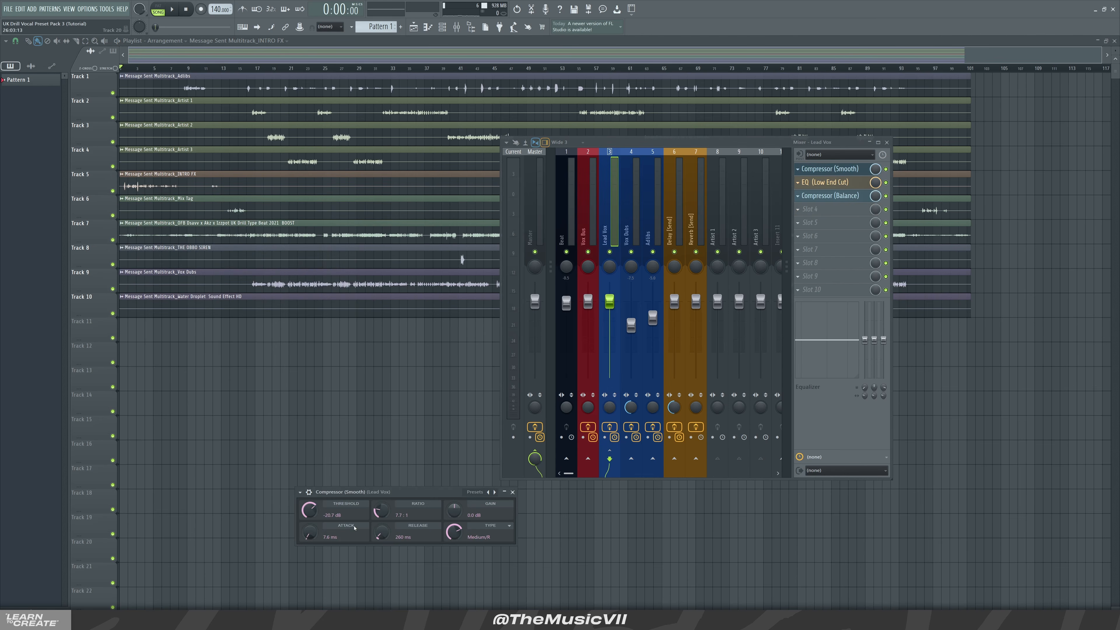
drag(391, 494, 281, 396)
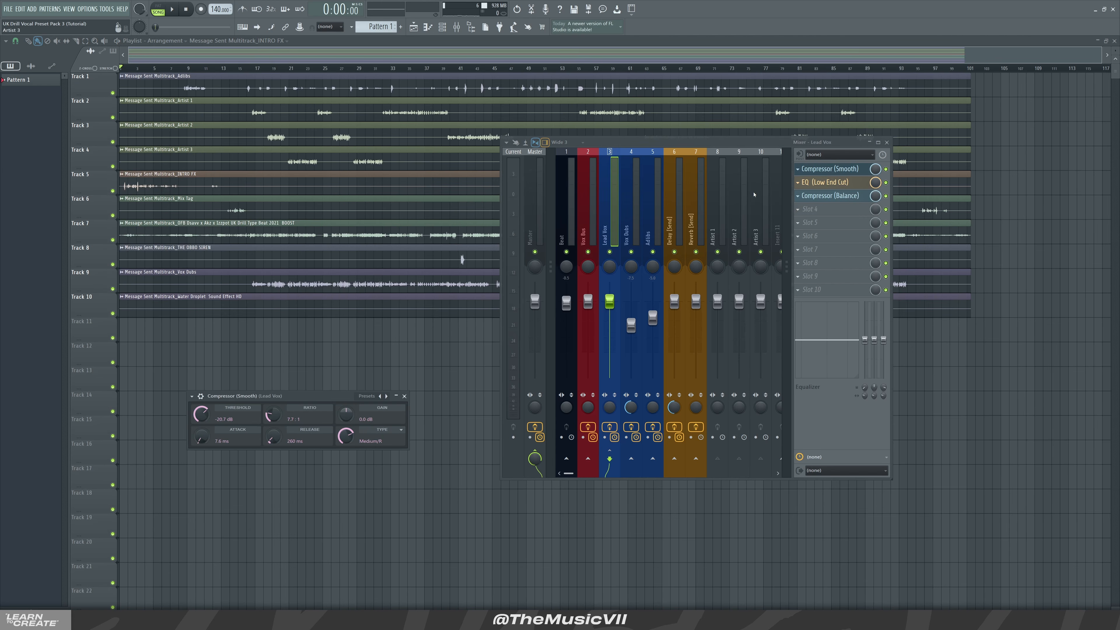
click(828, 183)
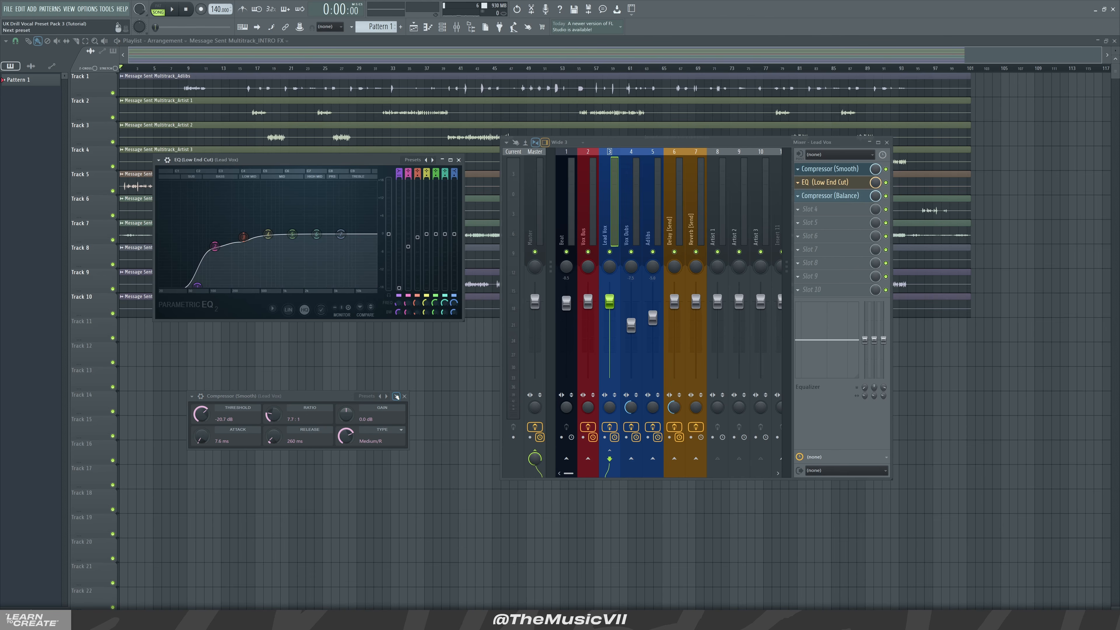
click(407, 395)
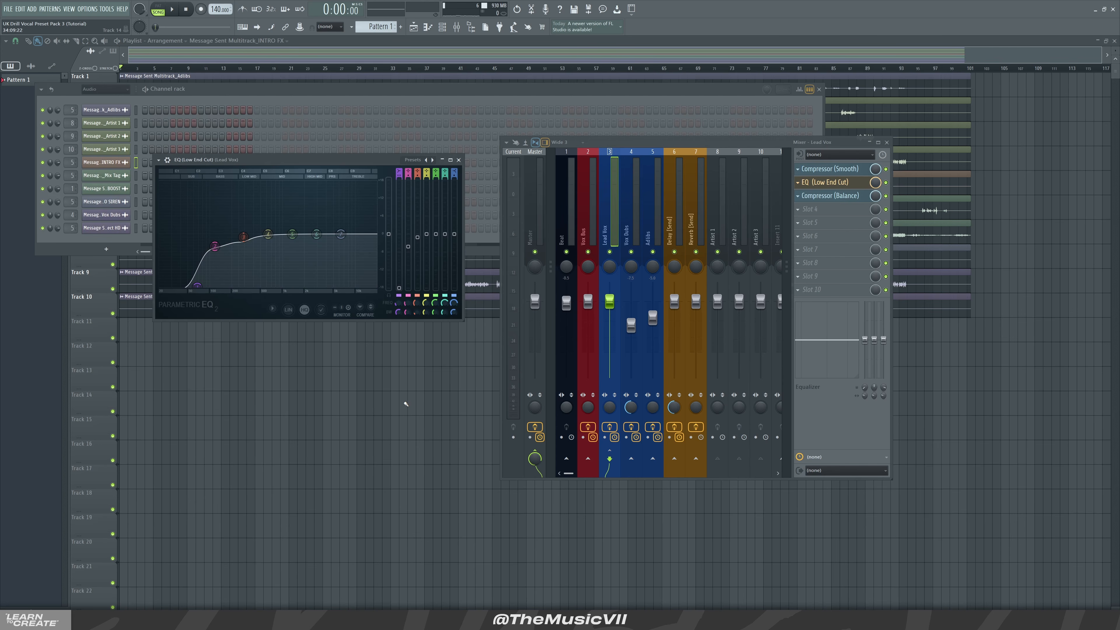
click(459, 160)
click(830, 196)
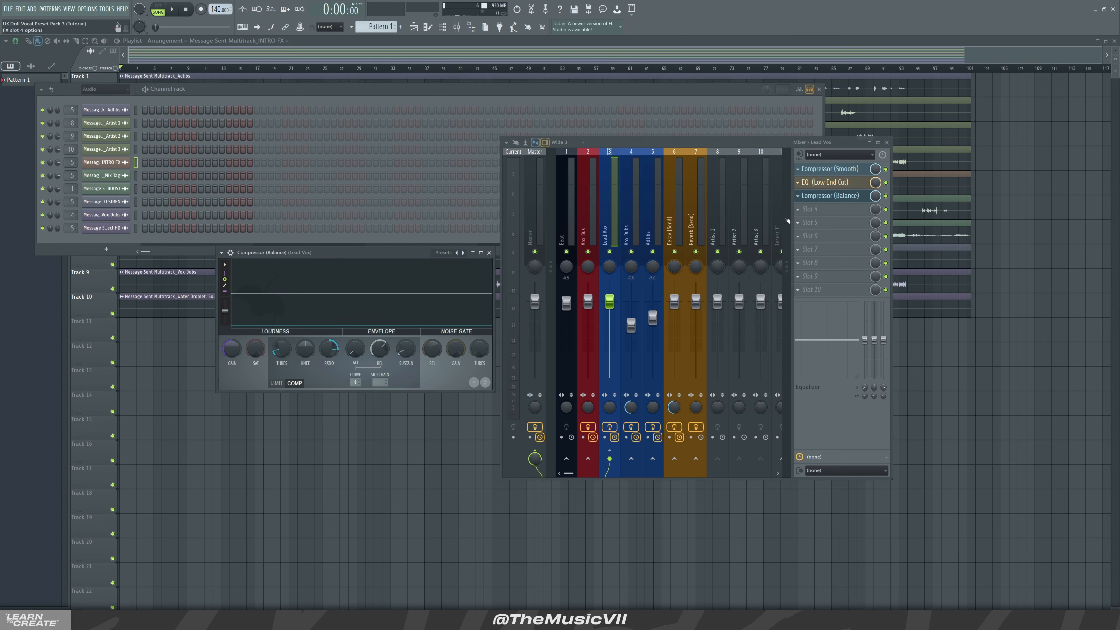
drag(329, 256, 236, 228)
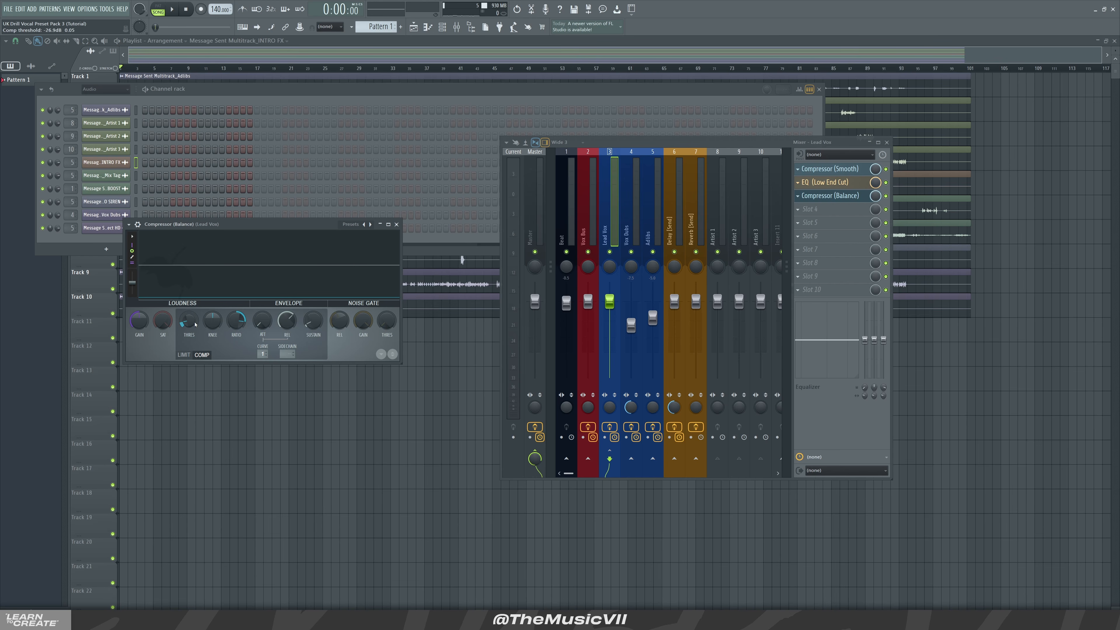
click(397, 224)
Review the Vox Dubs insert's EQ (Bright Dubs), Ozone Imager 2 and Compressor (Glue) plugins
click(631, 203)
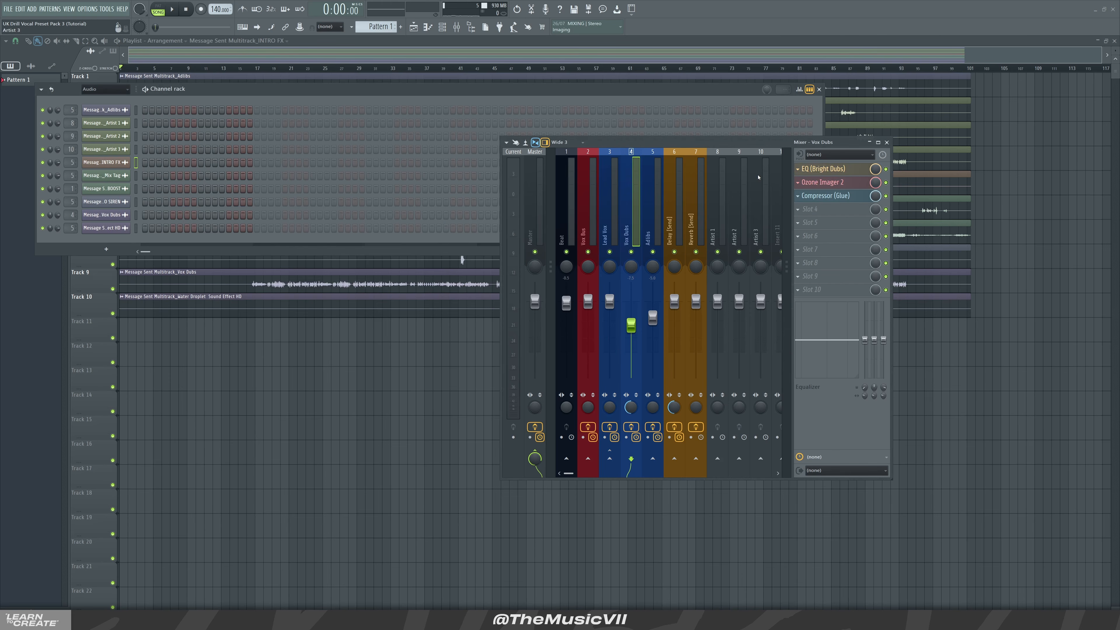
click(823, 169)
click(819, 90)
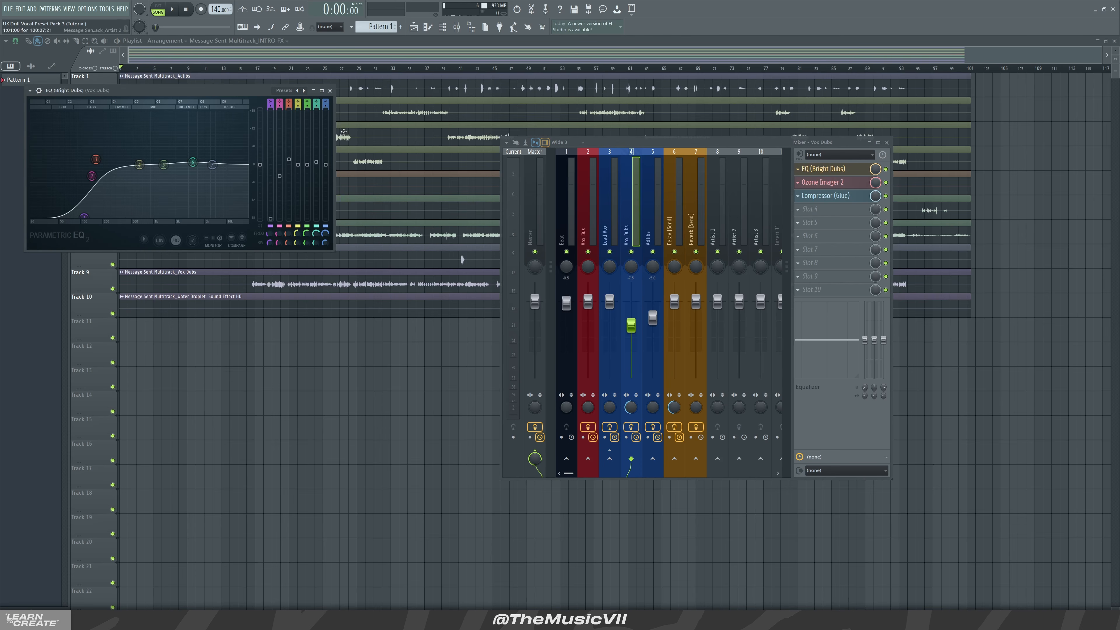
drag(261, 91, 358, 140)
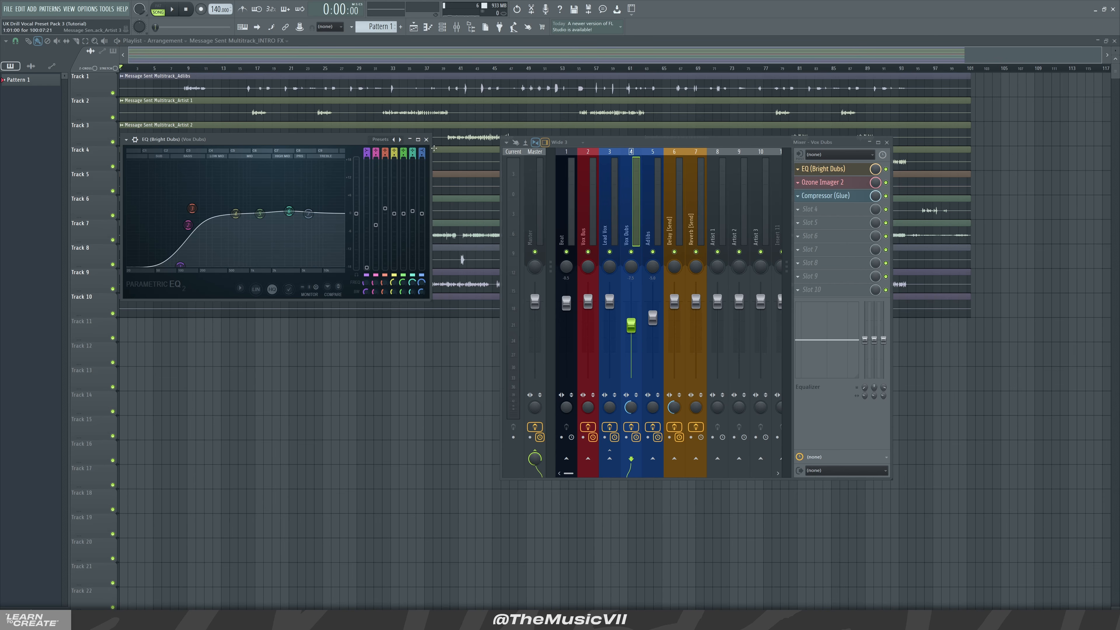
click(427, 139)
click(828, 182)
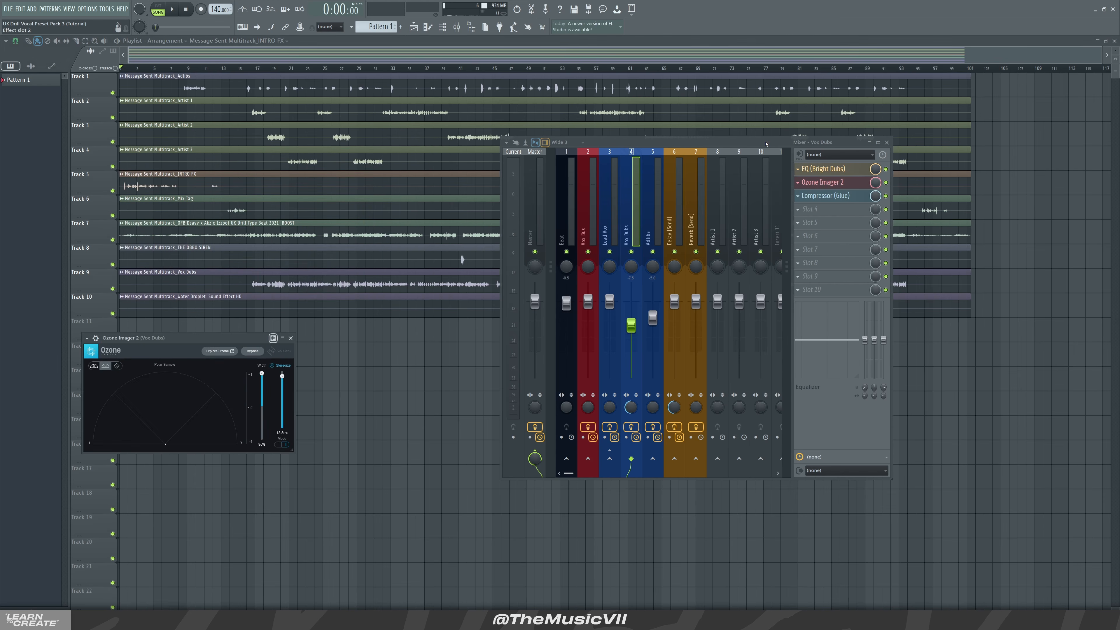
drag(770, 145, 842, 147)
drag(200, 339, 292, 203)
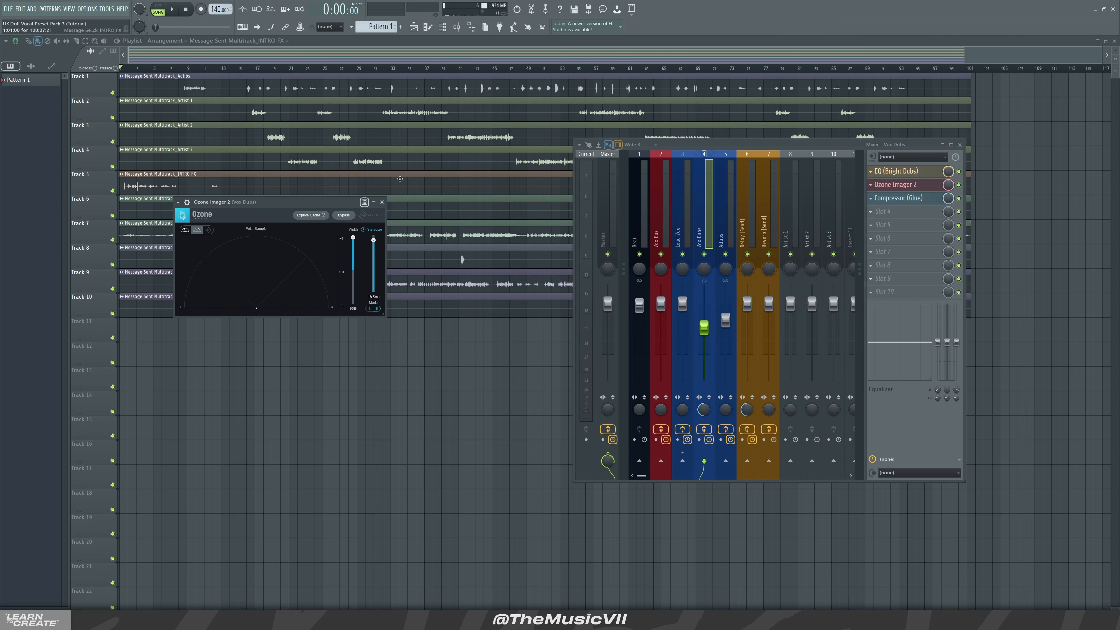
click(382, 201)
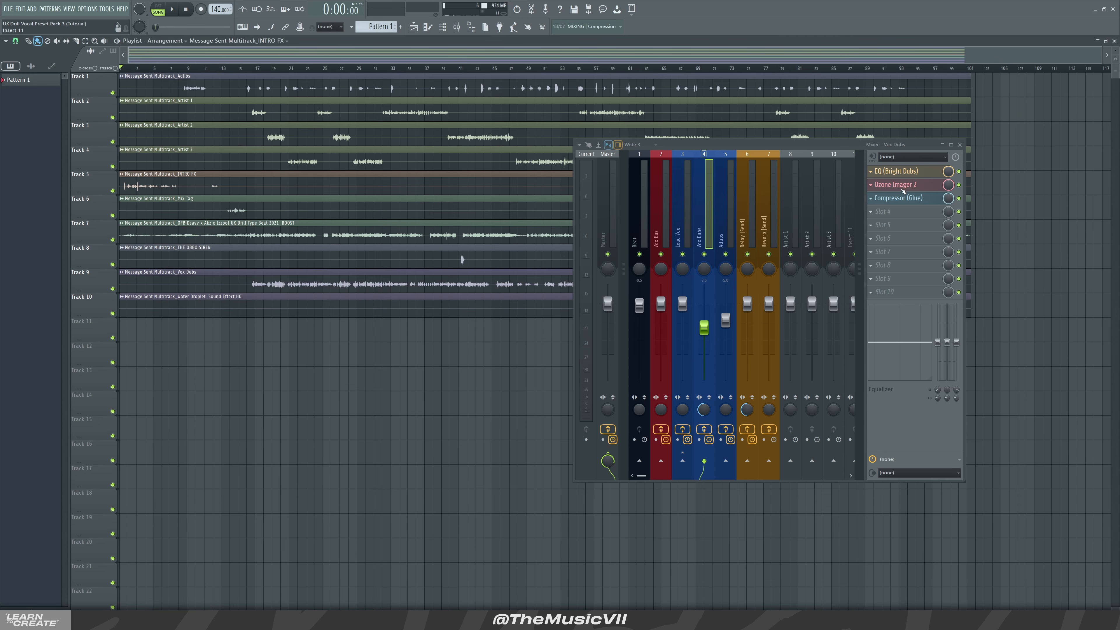
click(899, 198)
drag(264, 377, 225, 308)
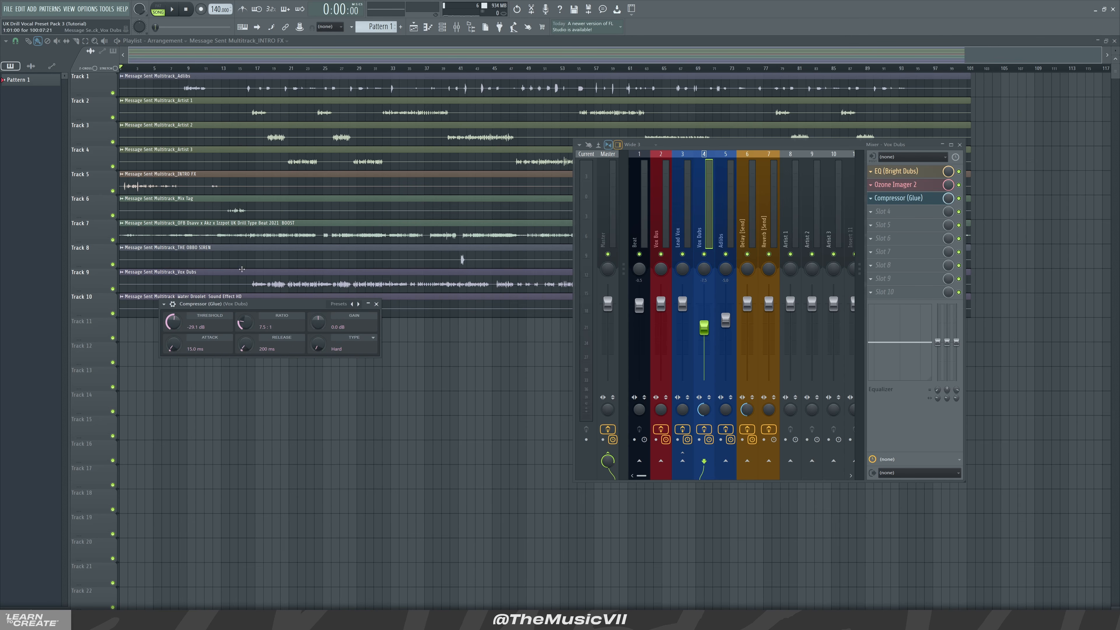
click(377, 303)
Review the Adlibs insert's EQ (Adlibs) and Compressor (Hard) plugins
click(722, 241)
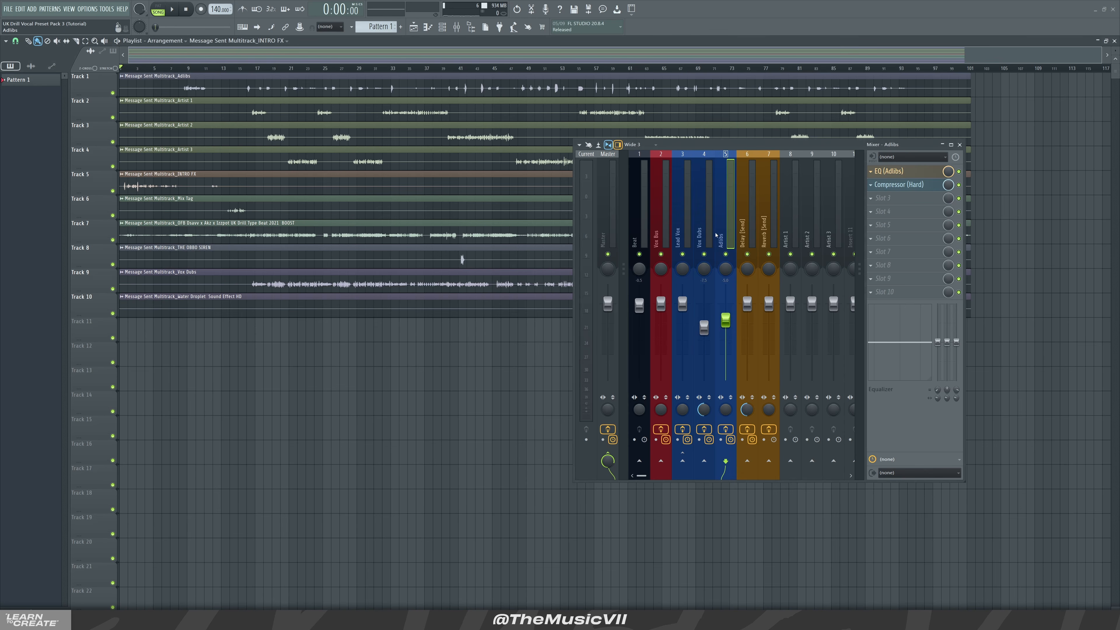
click(904, 174)
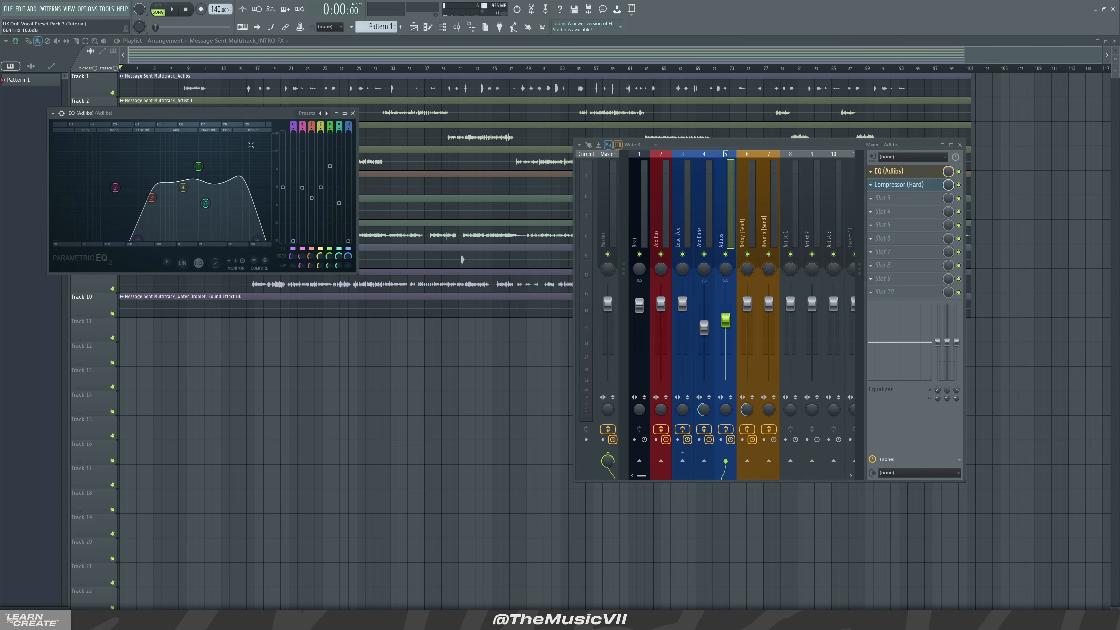
click(353, 114)
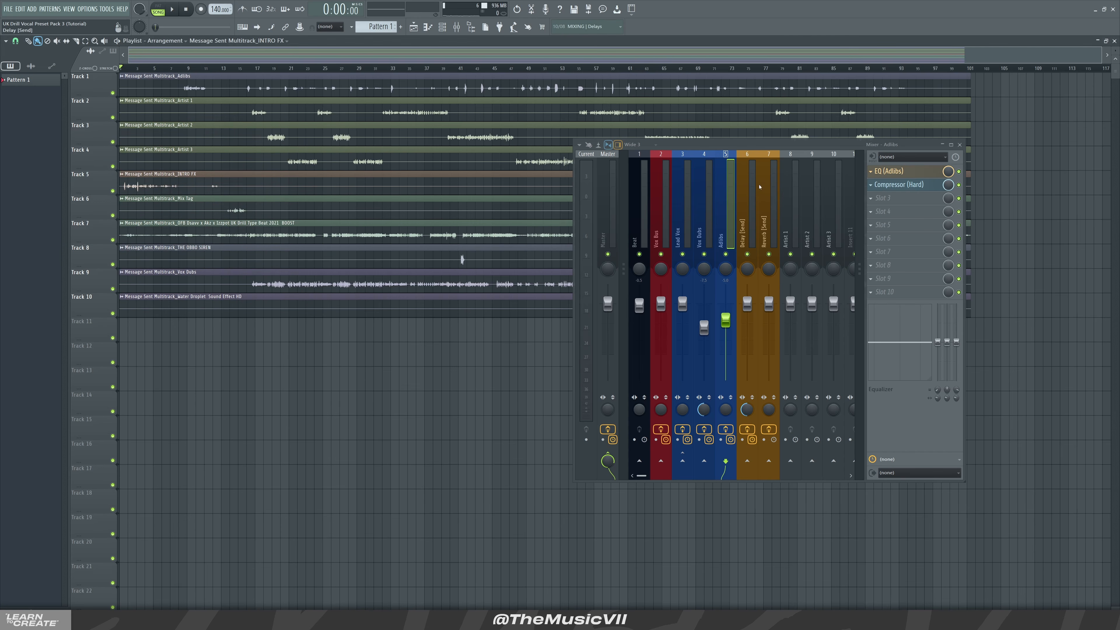
click(906, 185)
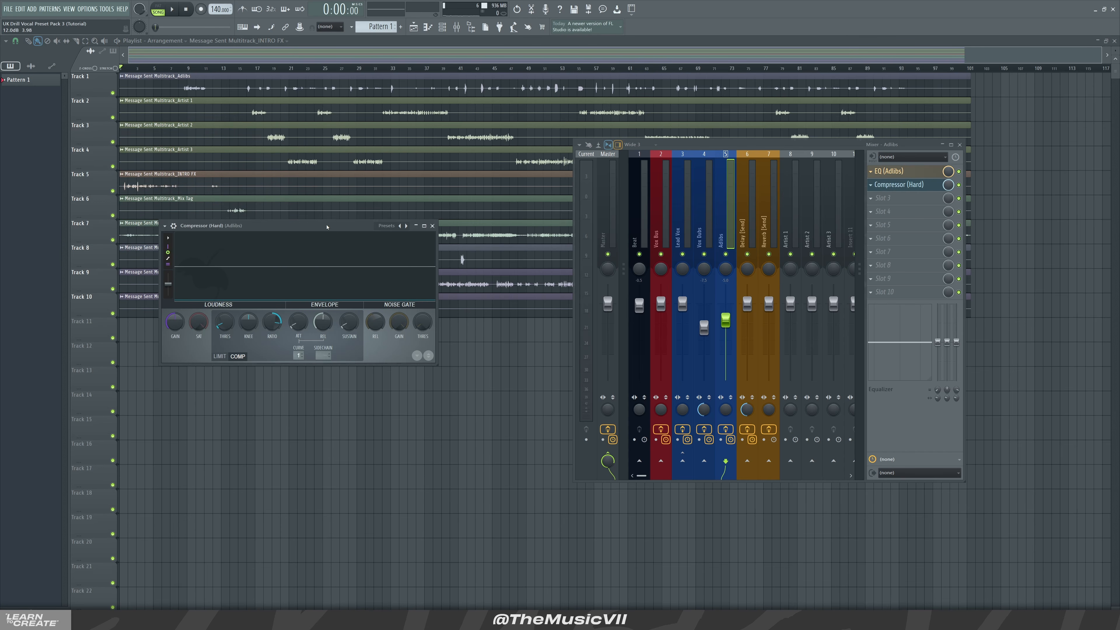
drag(334, 233, 323, 193)
click(423, 188)
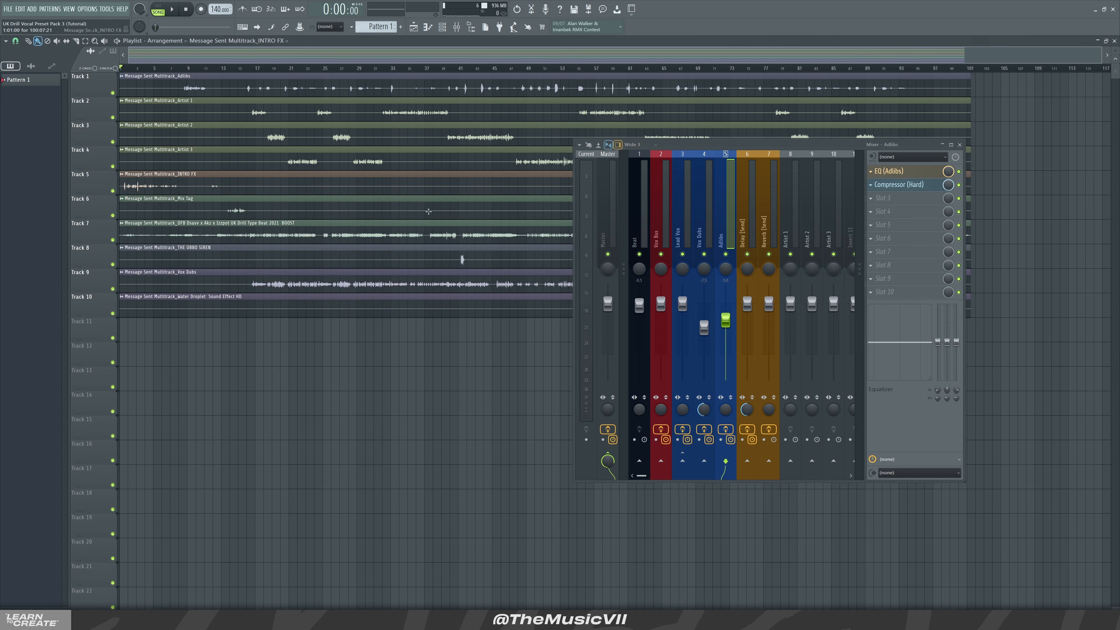
Select the Delay and Reverb send inserts and the vocal inserts in turn to review their effect chains
click(750, 229)
click(773, 234)
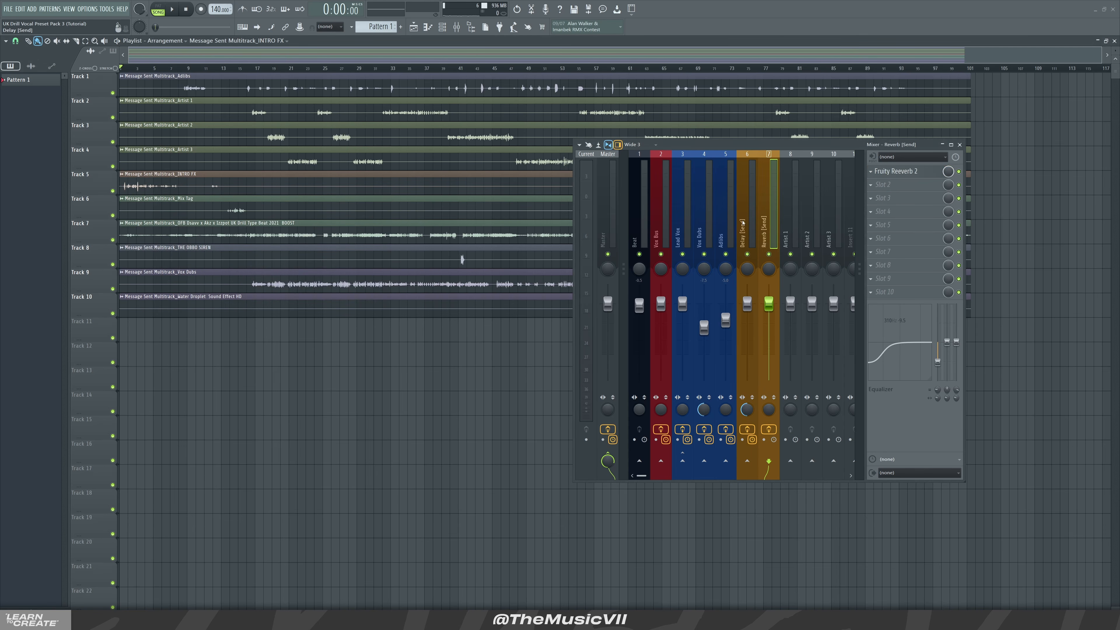
click(747, 226)
click(769, 230)
click(744, 224)
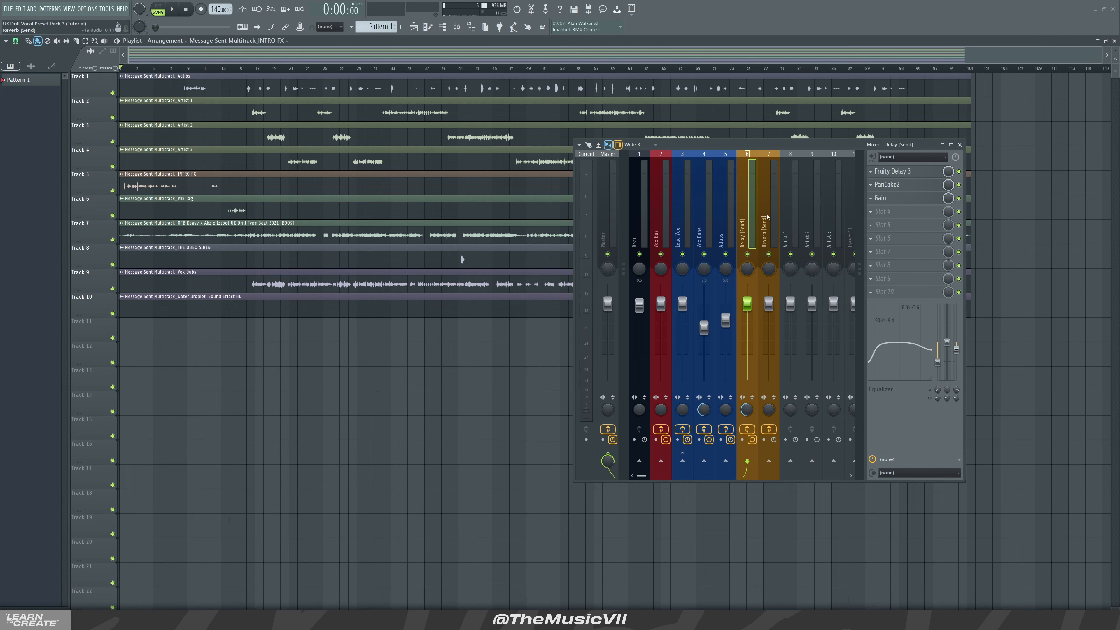
click(770, 230)
click(747, 227)
click(730, 234)
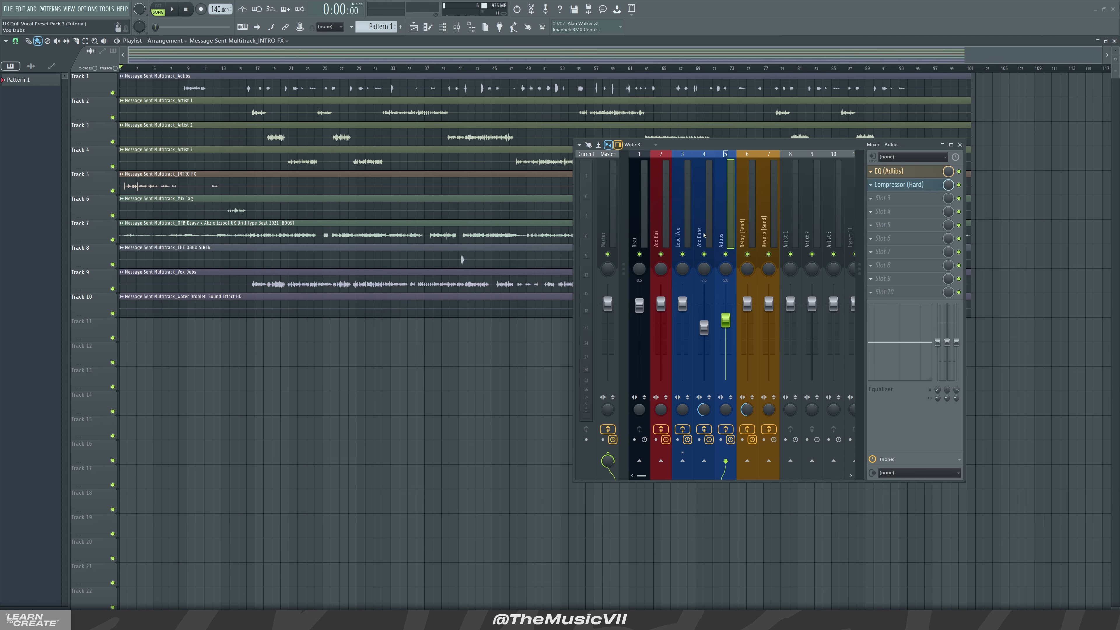
click(683, 225)
click(663, 226)
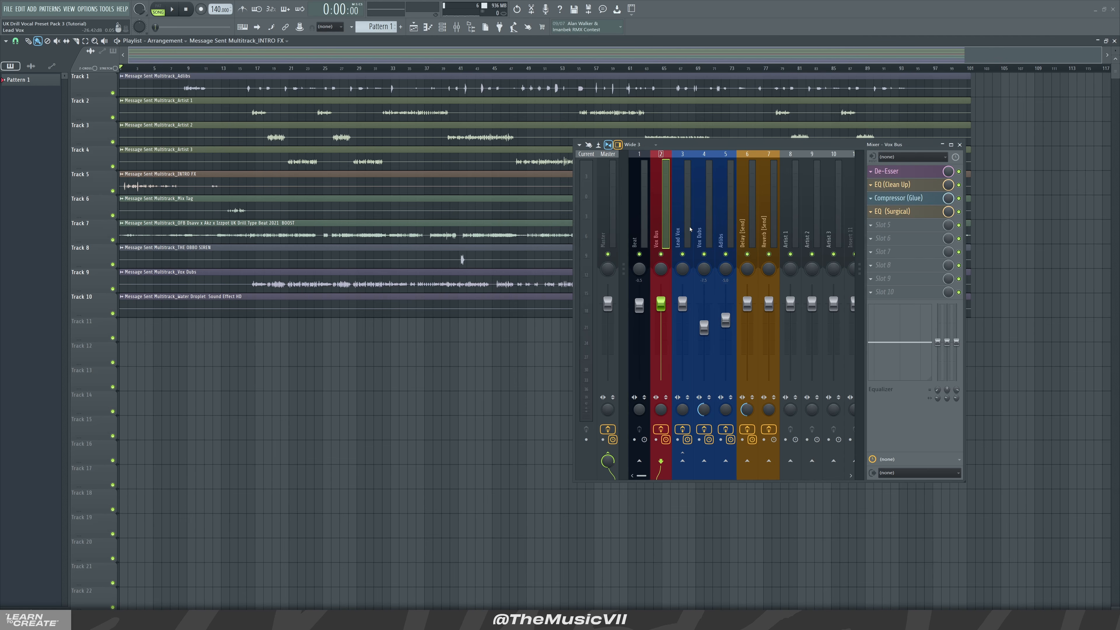
click(725, 226)
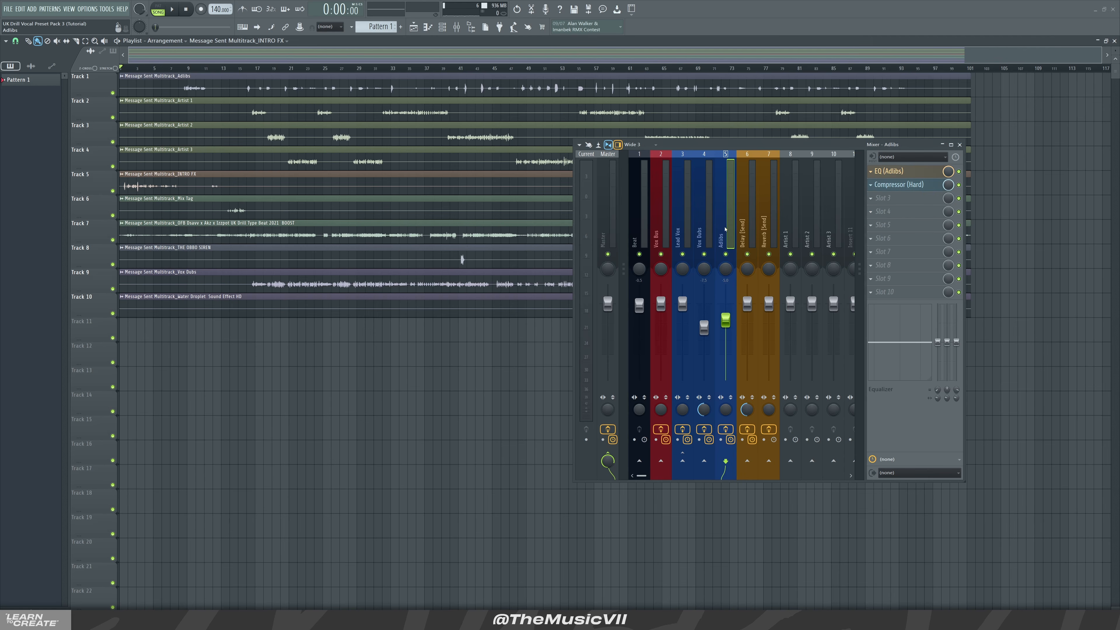
Enable a send from the Adlibs insert to the Delay (Send) insert
click(746, 229)
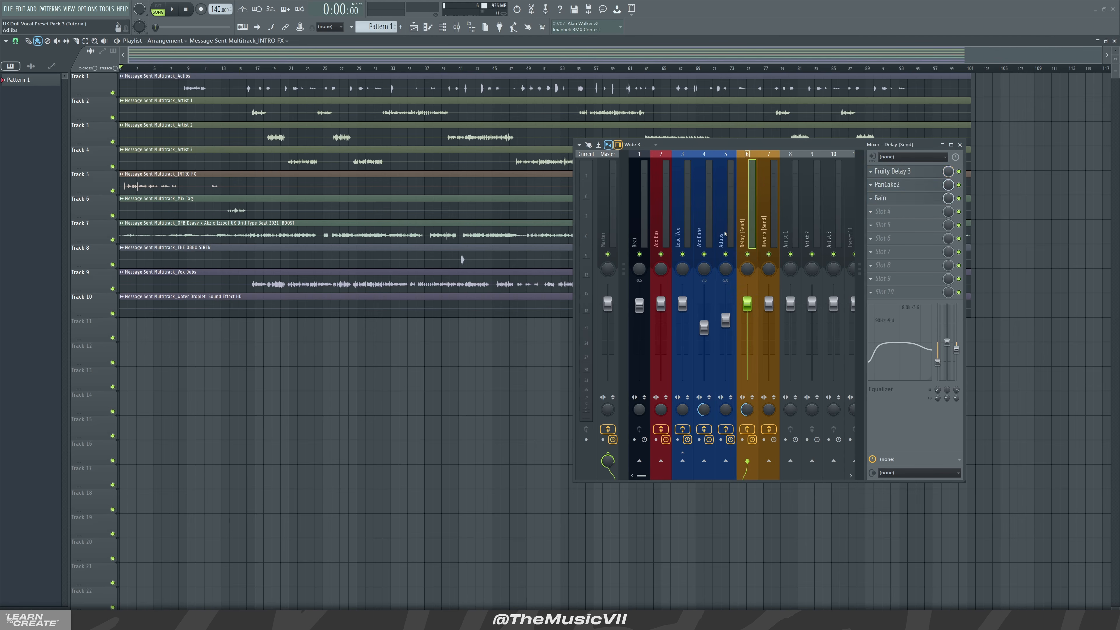
click(726, 225)
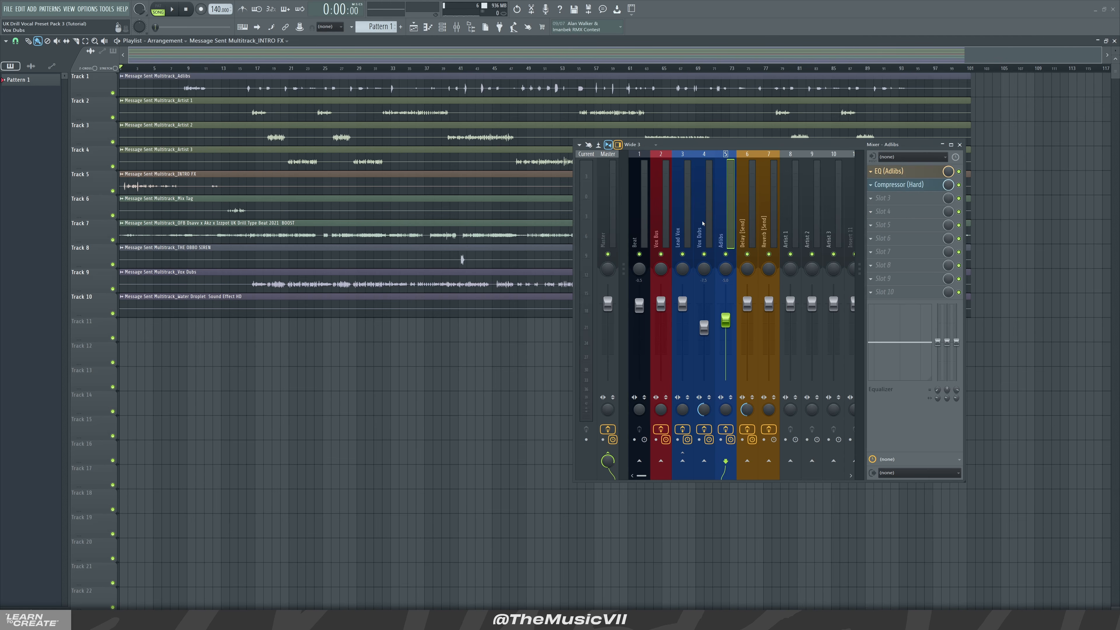
click(749, 463)
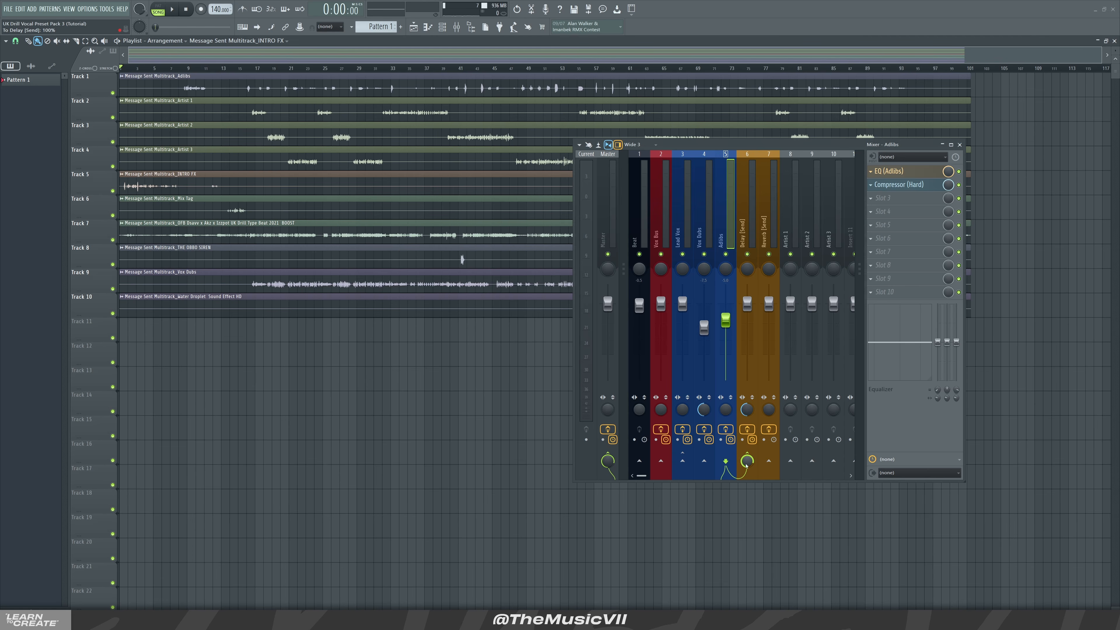
Switch between the Delay, Reverb, Lead Vox and Adlibs inserts to compare their routing
click(745, 235)
click(766, 235)
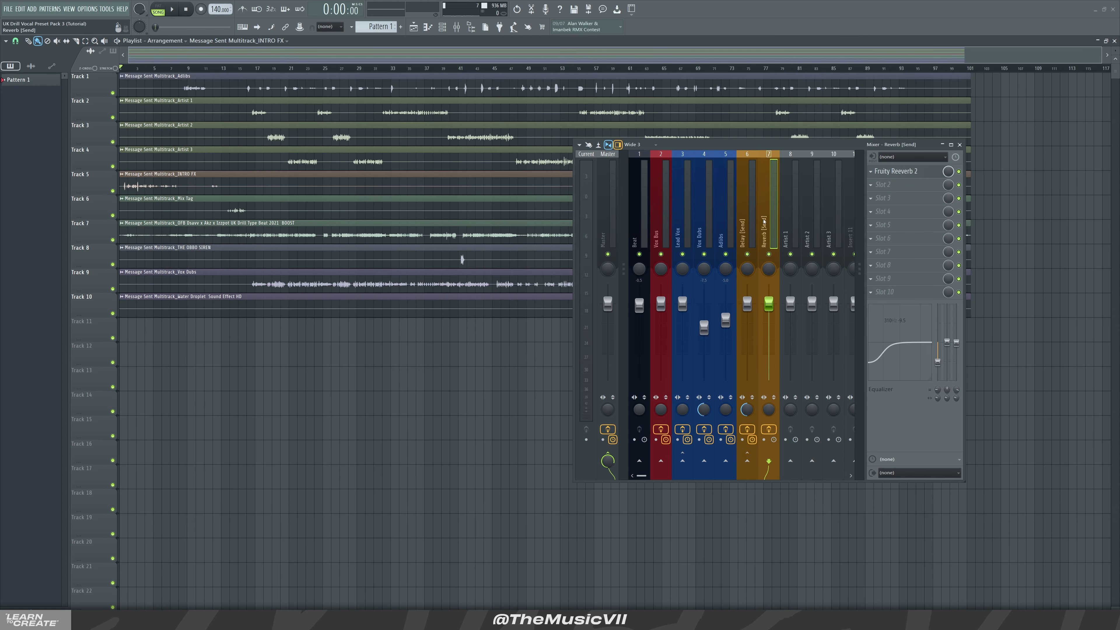
click(748, 229)
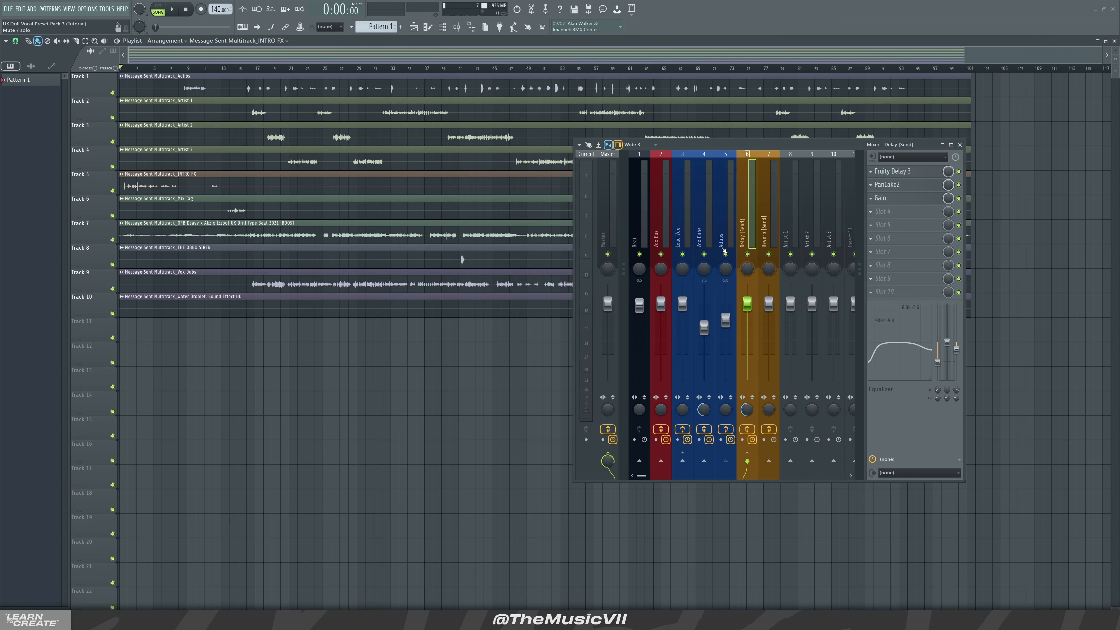
click(671, 215)
click(682, 229)
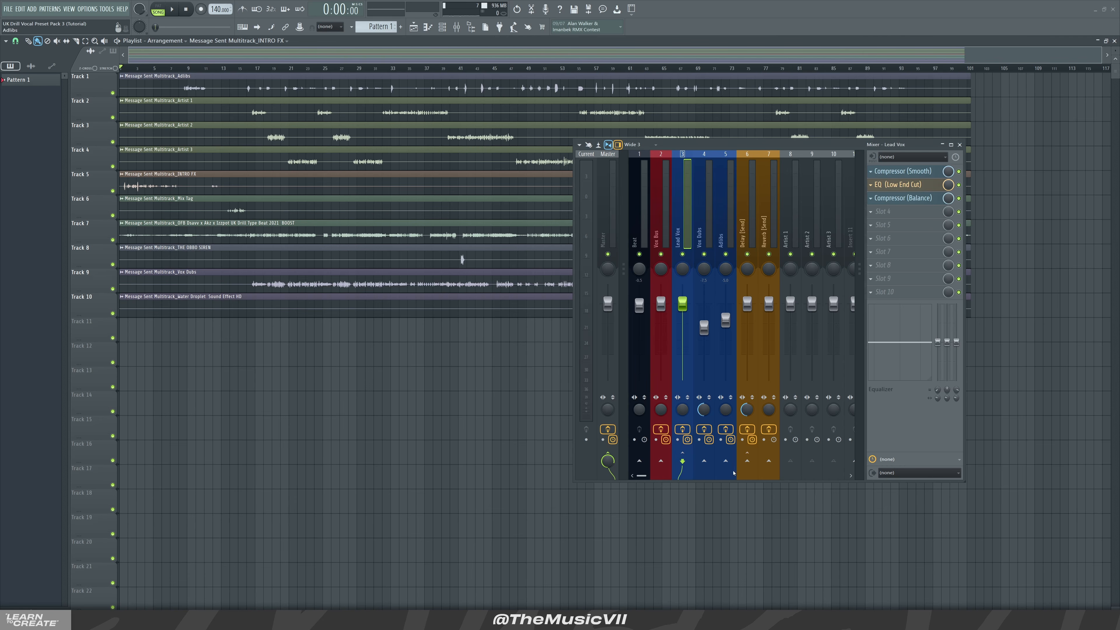
click(718, 234)
click(748, 453)
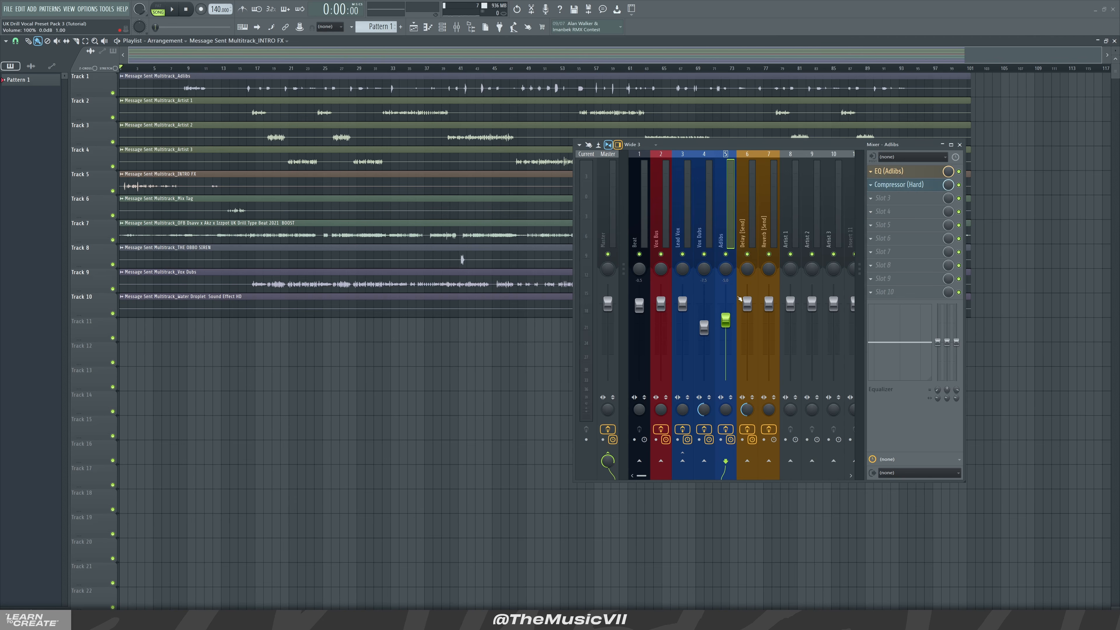
right_click(726, 254)
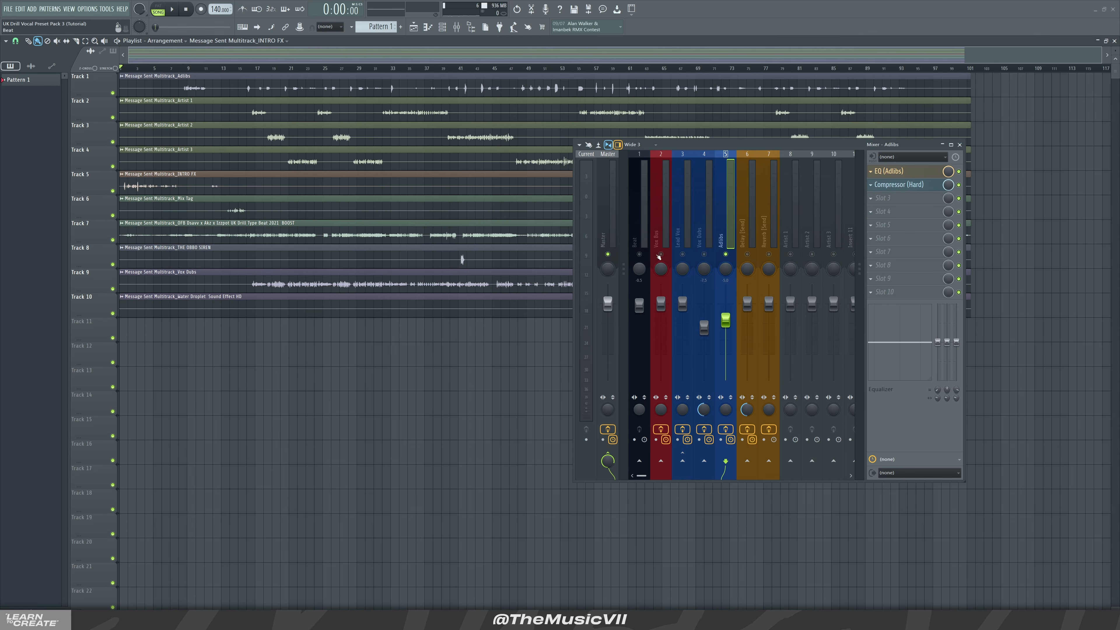
click(700, 226)
click(683, 254)
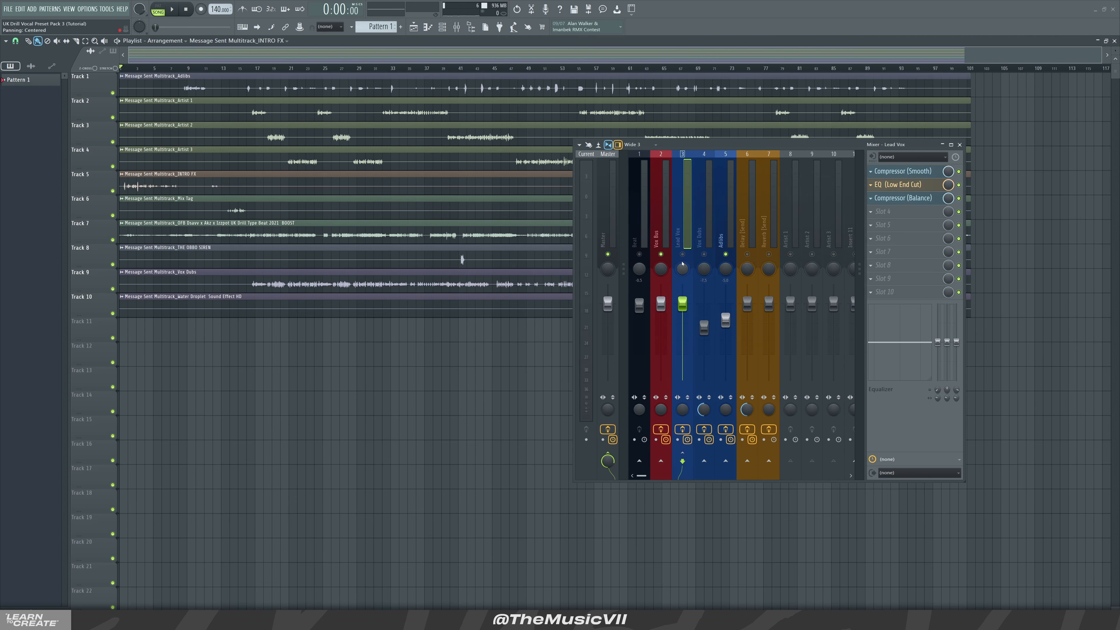
click(703, 254)
click(720, 225)
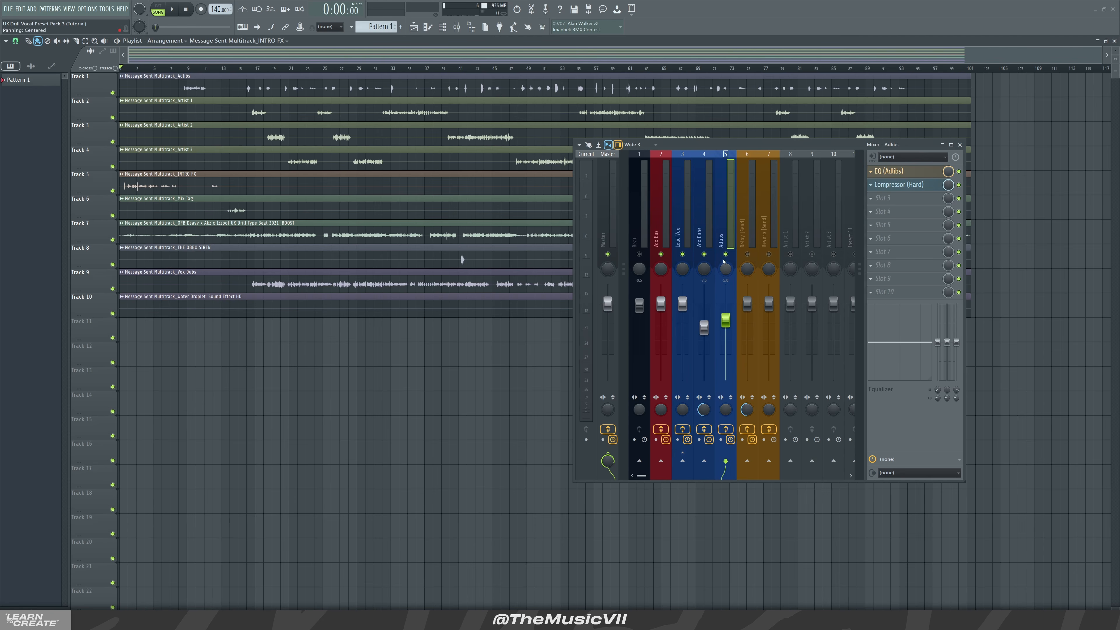
click(726, 254)
click(726, 255)
Route the Vox Dubs, Adlibs and Lead Vox inserts only to the Vox Bus insert
ctrl+click(703, 236)
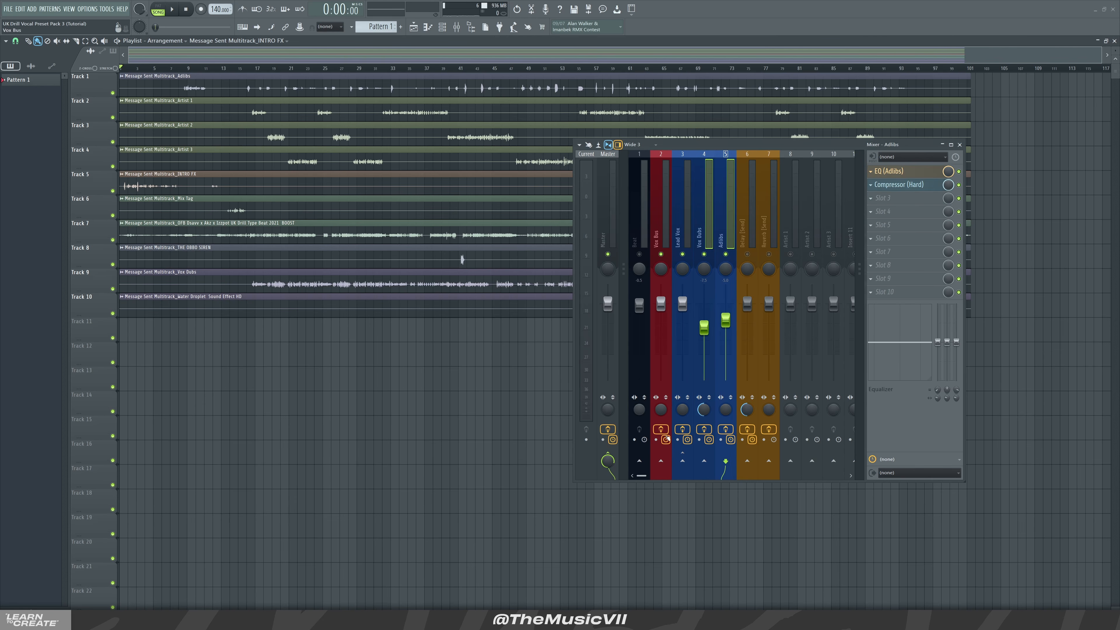
right_click(661, 461)
click(685, 470)
click(676, 458)
right_click(661, 461)
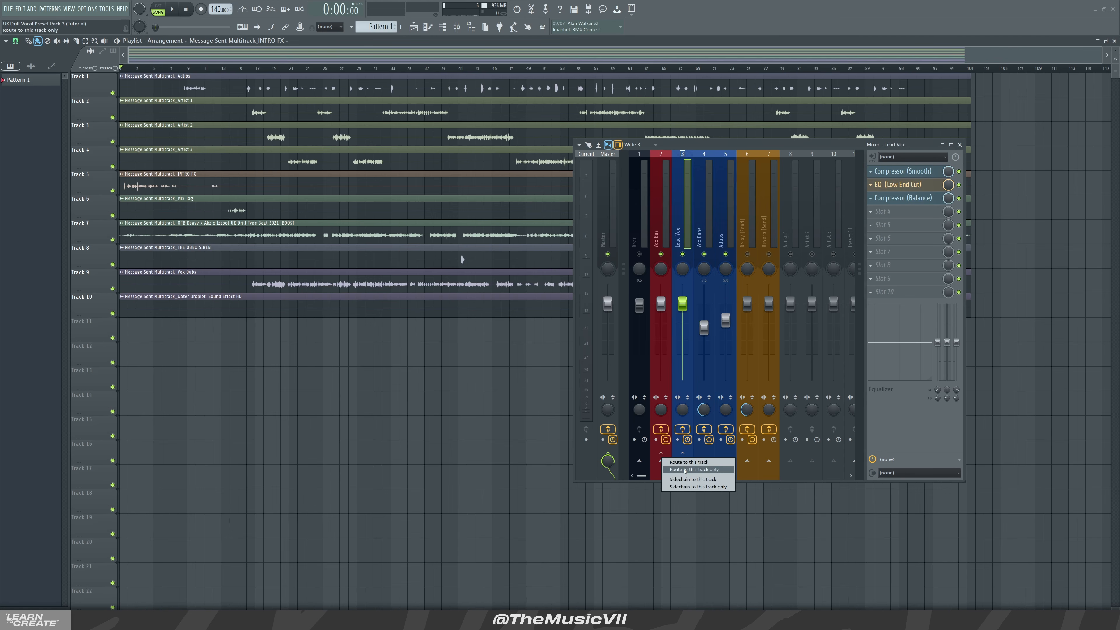
click(686, 470)
Play the arrangement from around bar 20 to hear the vocals through the Vox Bus
click(660, 230)
right_click(640, 254)
right_click(639, 254)
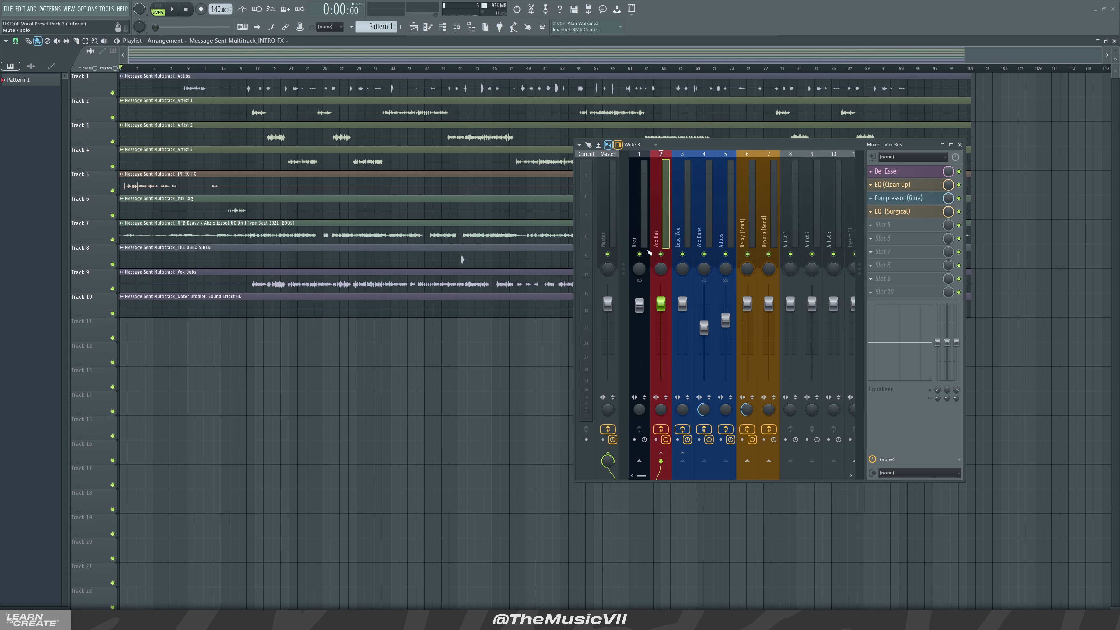
mouse_move(249, 69)
mouse_down()
mouse_move(234, 69)
mouse_move(253, 69)
mouse_up()
key(space)
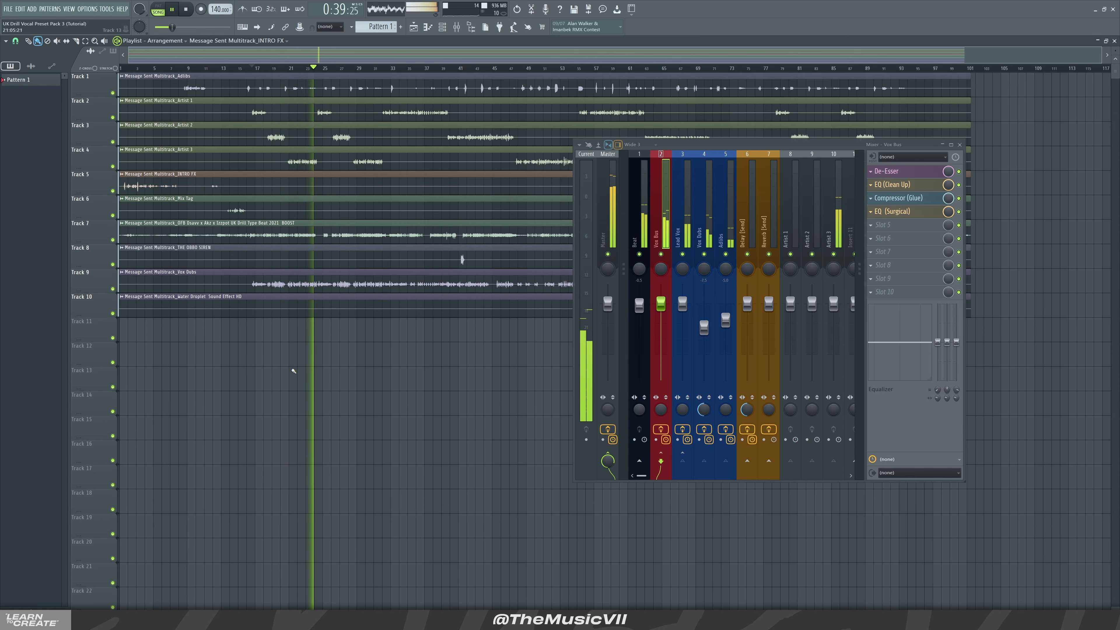
key(space)
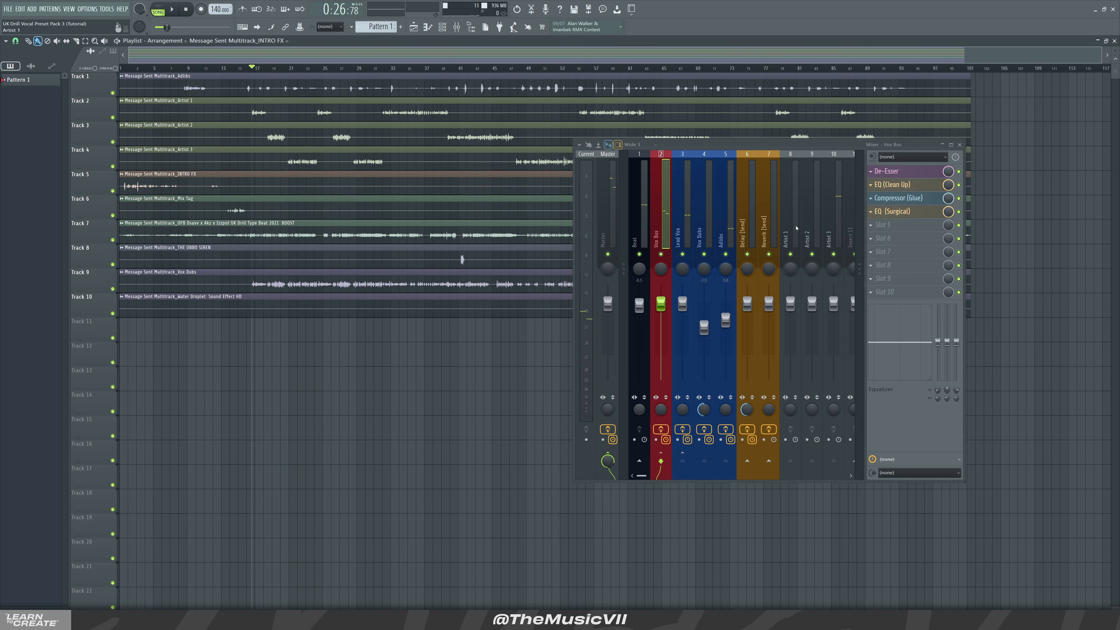
Add a send from the Adlibs insert to the Delay (Send) insert
click(723, 235)
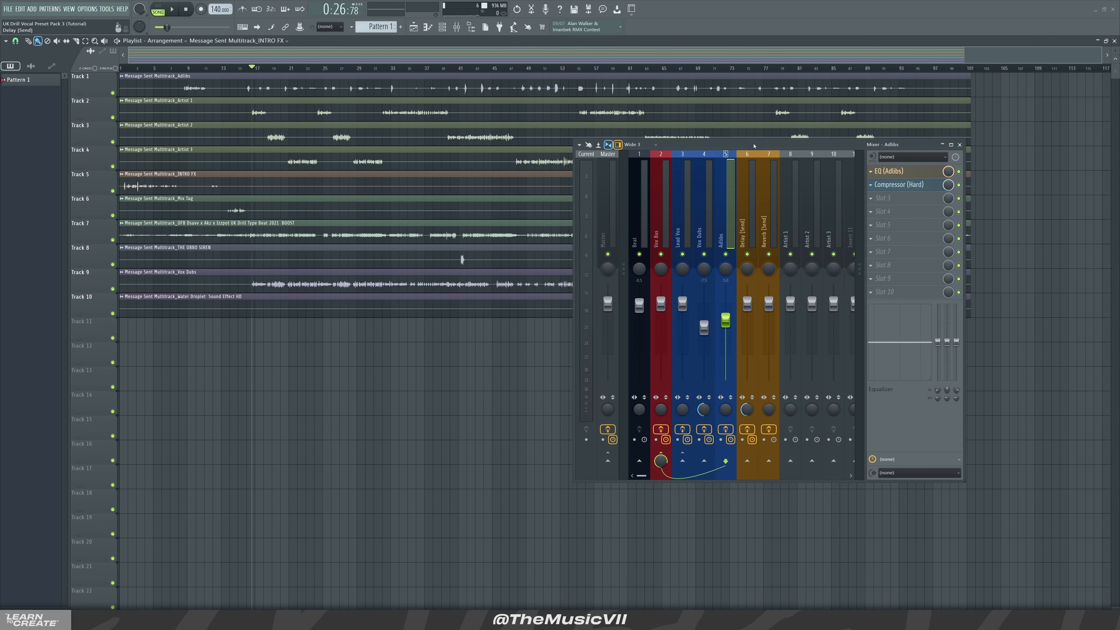
drag(756, 144, 681, 136)
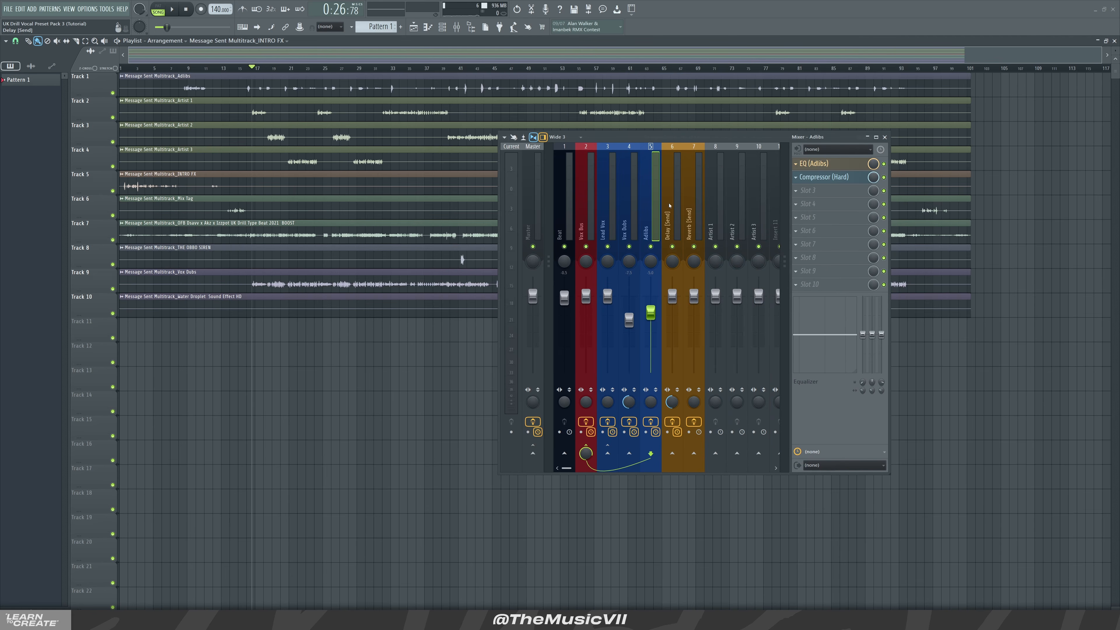
click(668, 214)
click(653, 221)
click(672, 454)
click(673, 178)
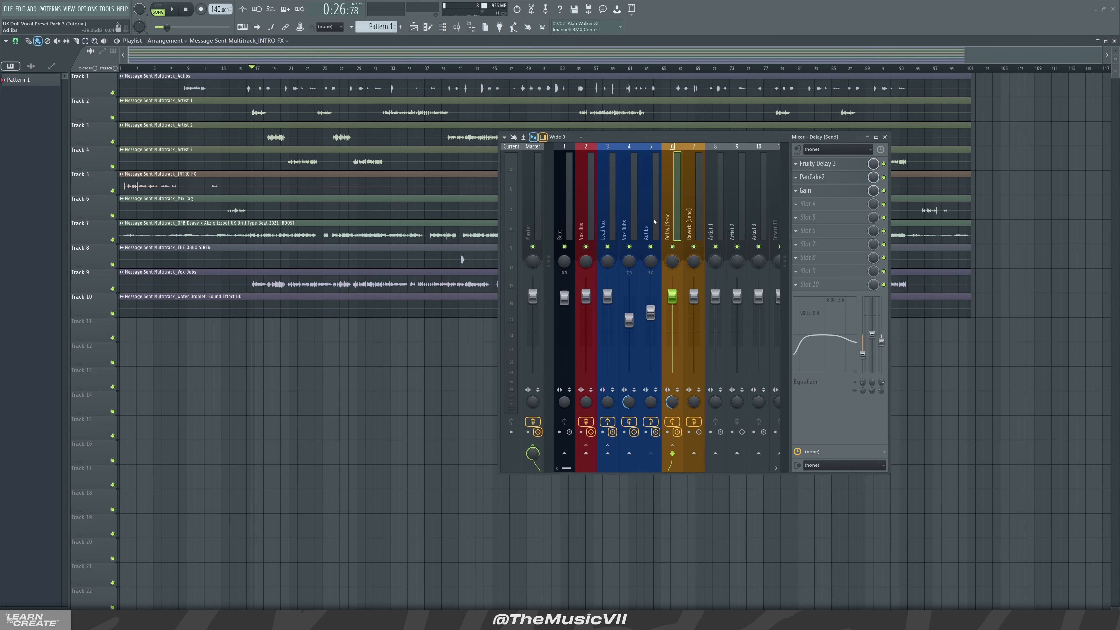
click(652, 203)
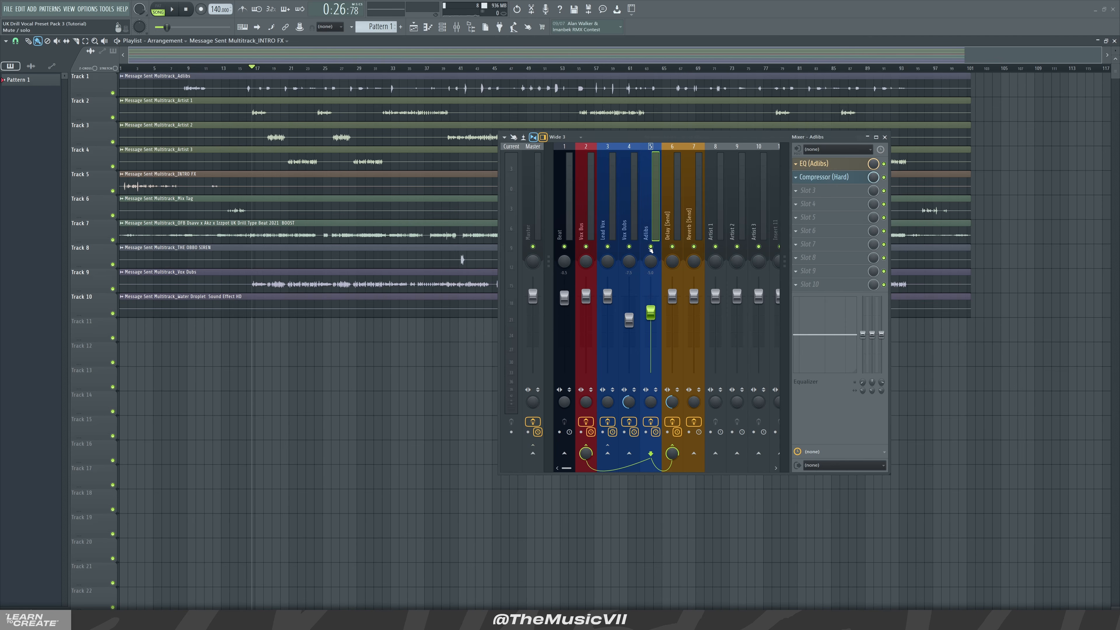
Play back the section to hear the Adlibs through the delay send
key(space)
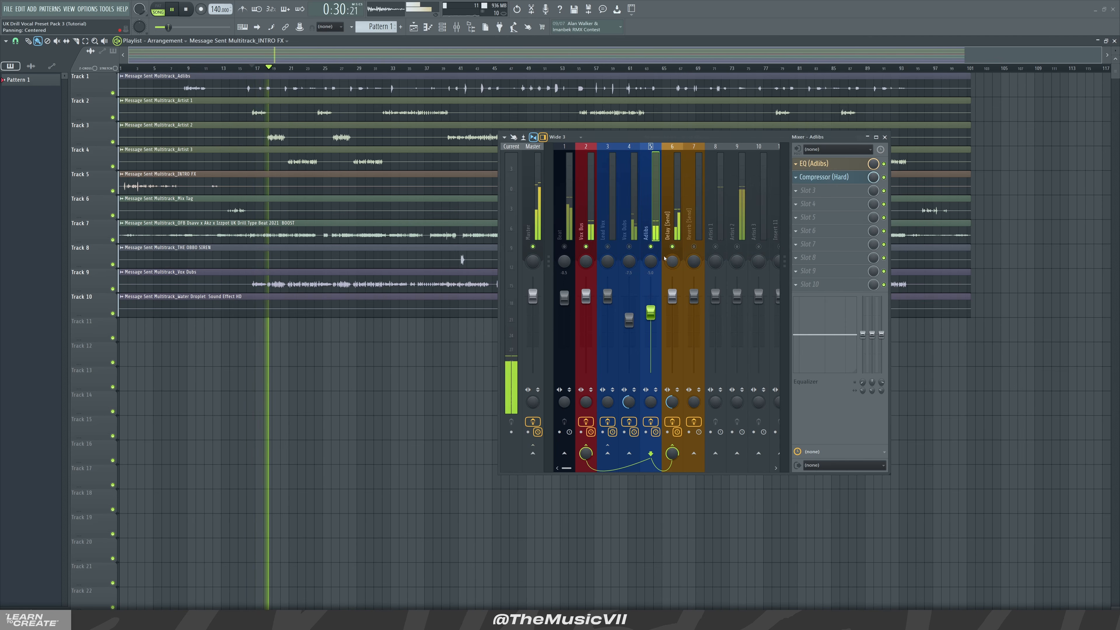
key(space)
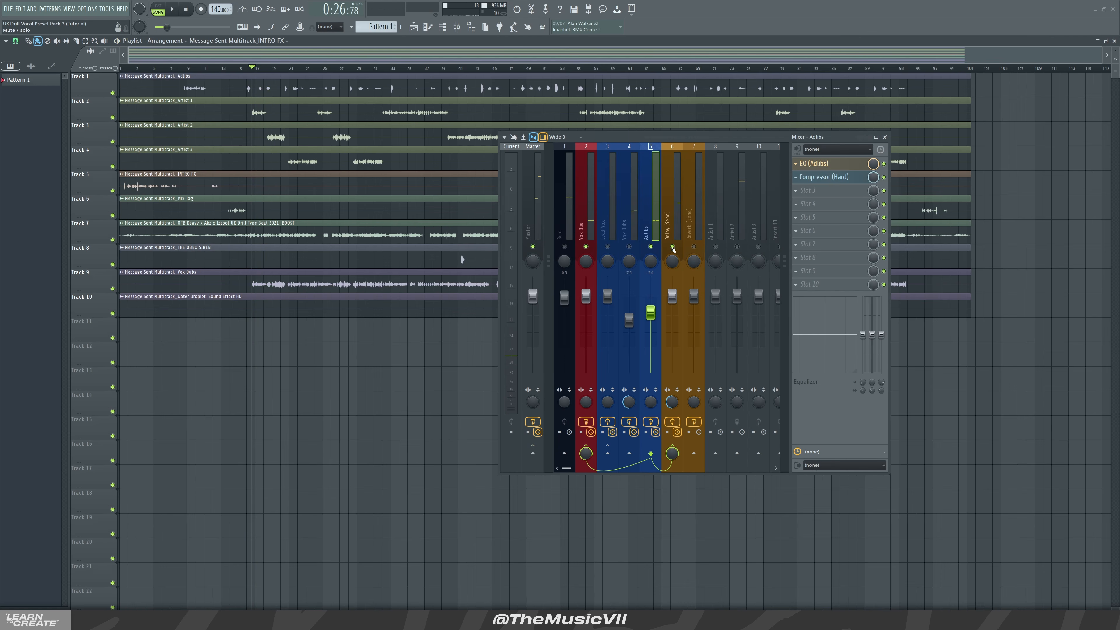
key(space)
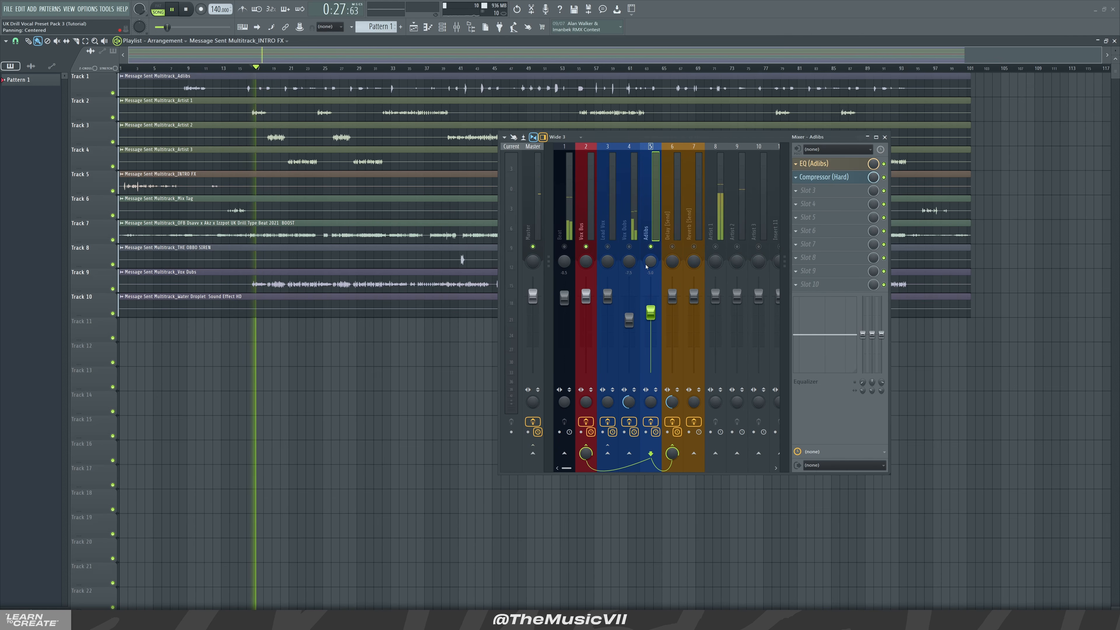
key(space)
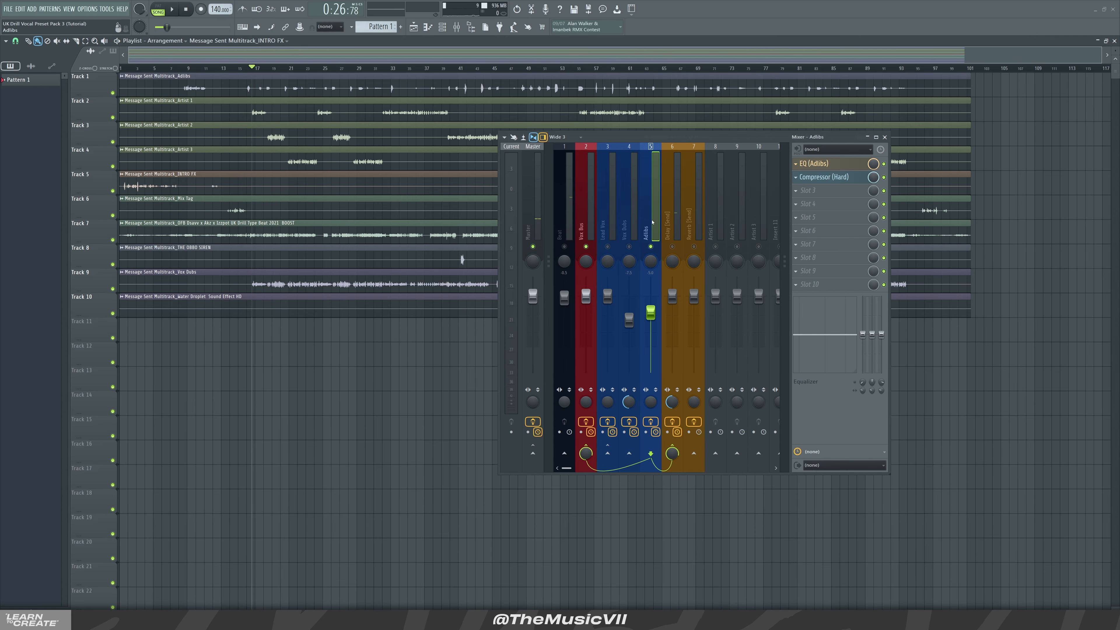
Open the Delay (Send) insert's Fruity Delay 3 and PanCake2 plugins and replay the section
click(676, 250)
click(820, 168)
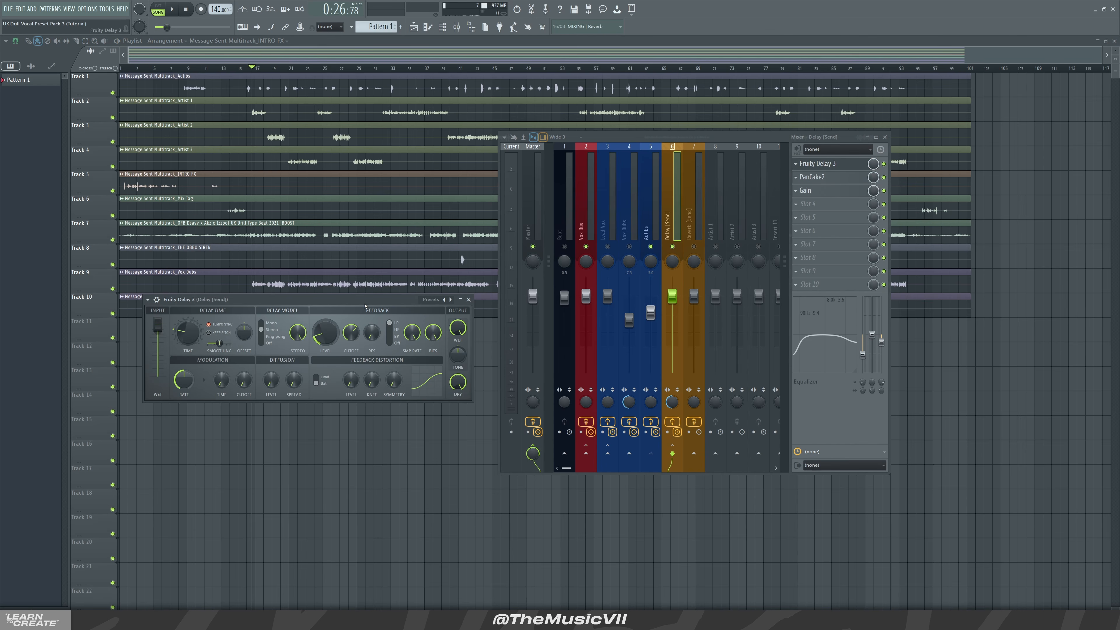
click(469, 300)
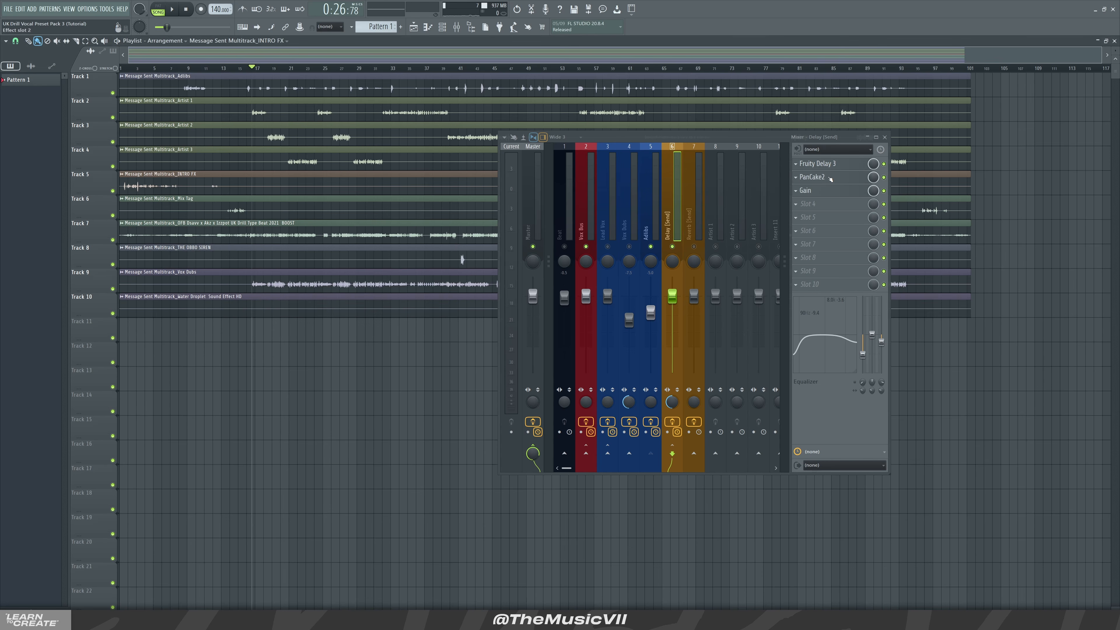
click(821, 178)
drag(98, 92, 179, 119)
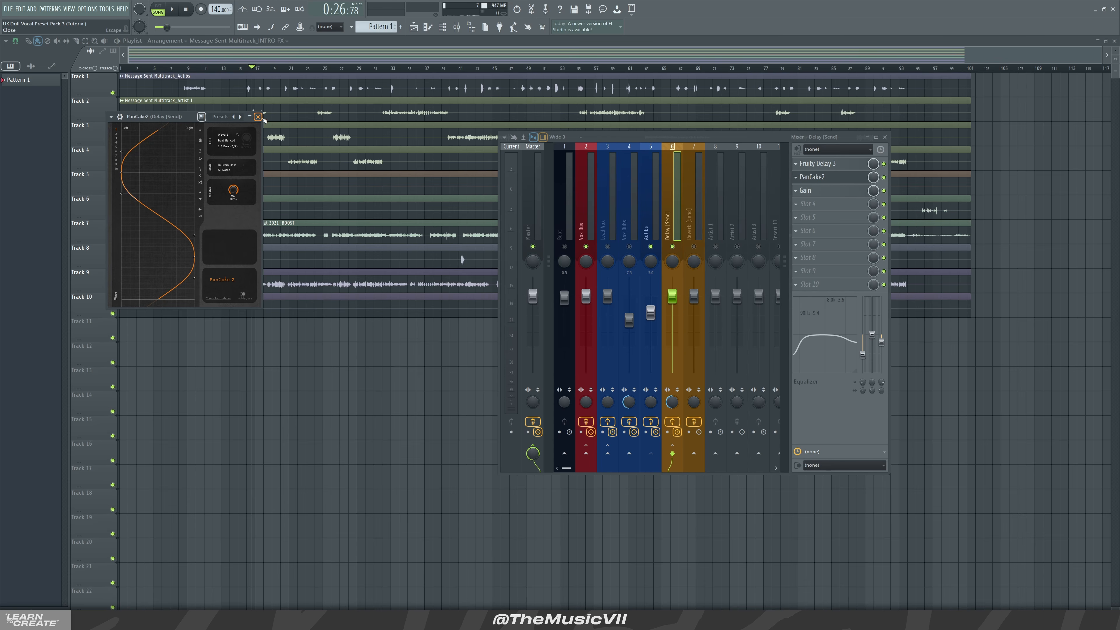
key(space)
click(250, 68)
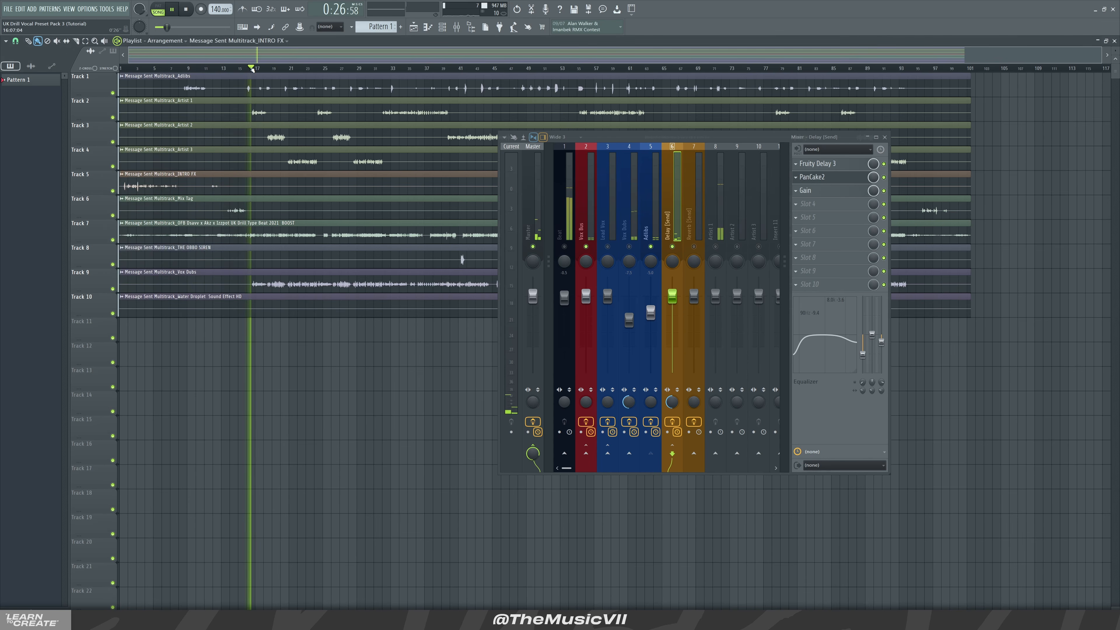
click(244, 68)
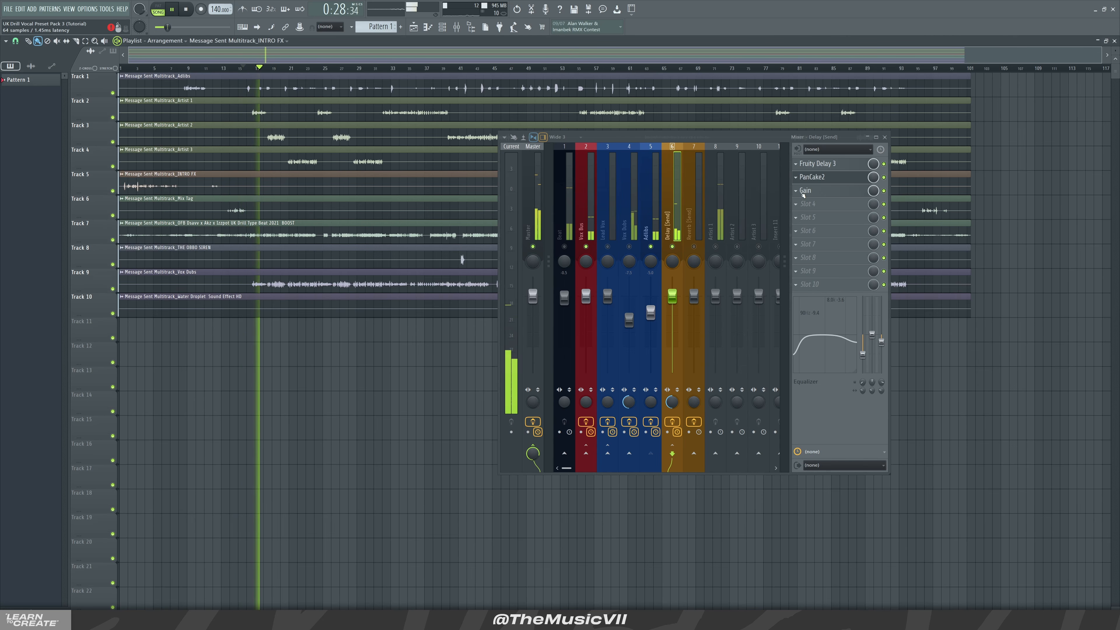
key(space)
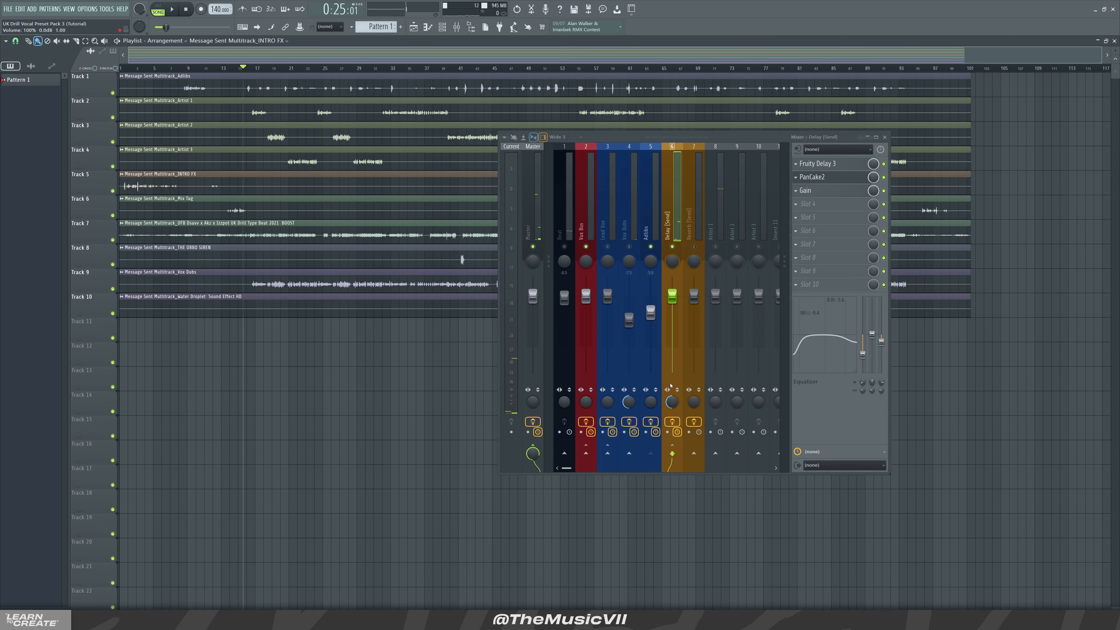
Open the Gain plugin on the Delay (Send) insert to inspect its settings
click(662, 225)
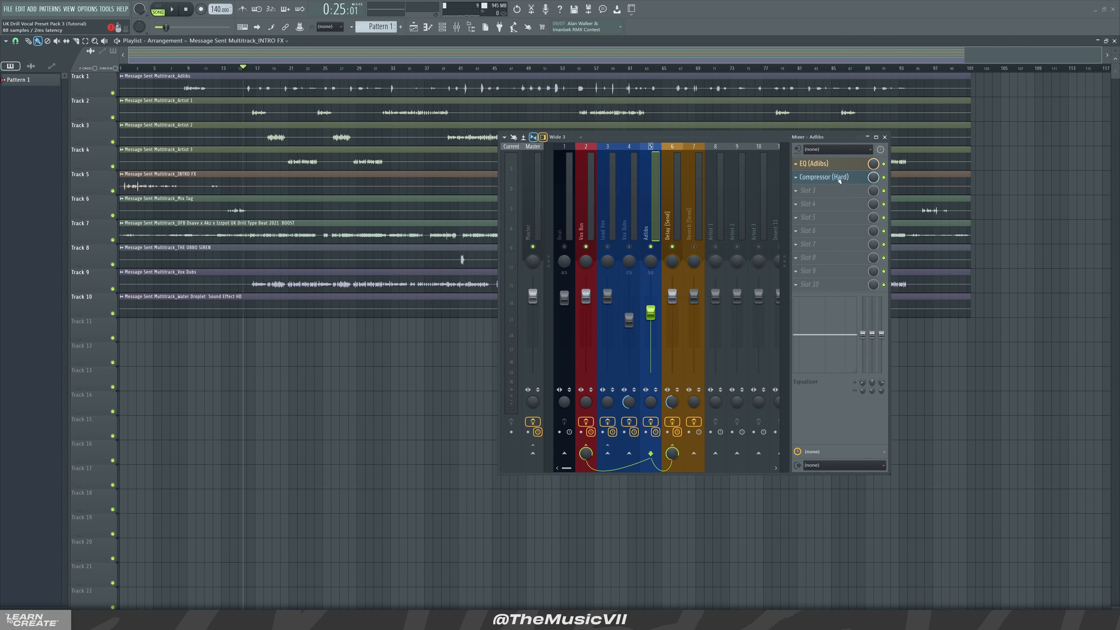
click(675, 220)
click(838, 189)
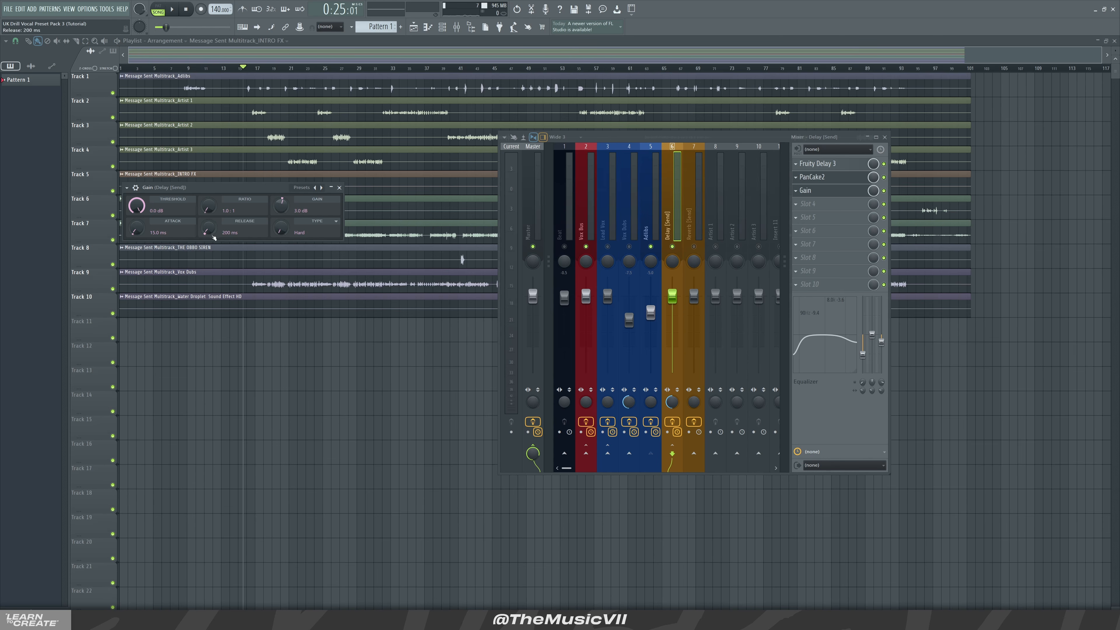
click(340, 187)
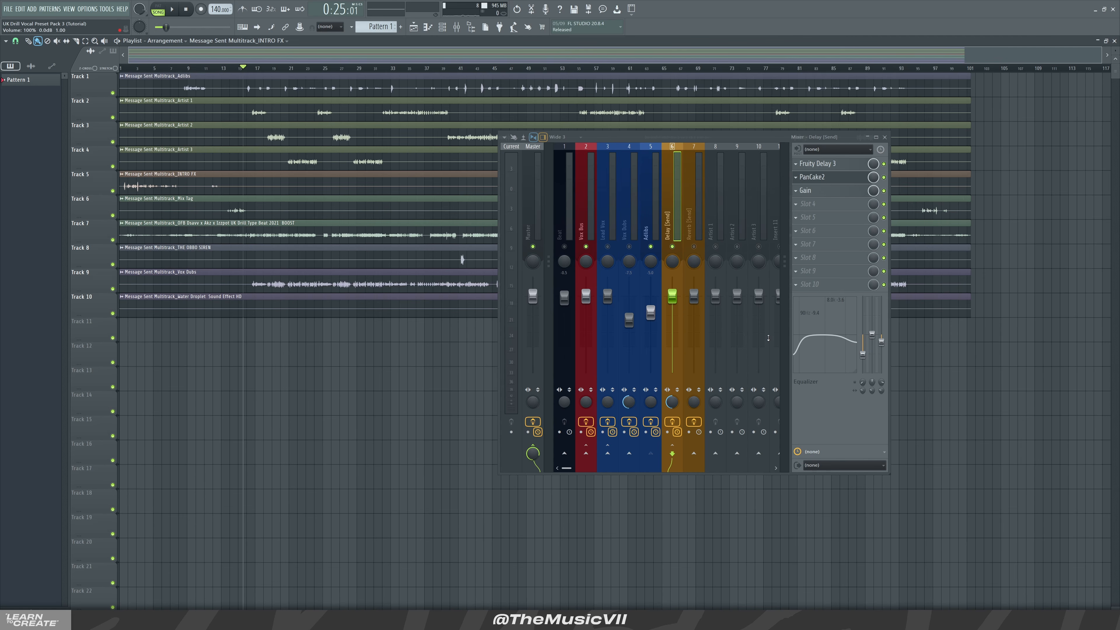
Lower the Adlibs send level to the Delay (Send) insert to about 6% while playing back
click(653, 234)
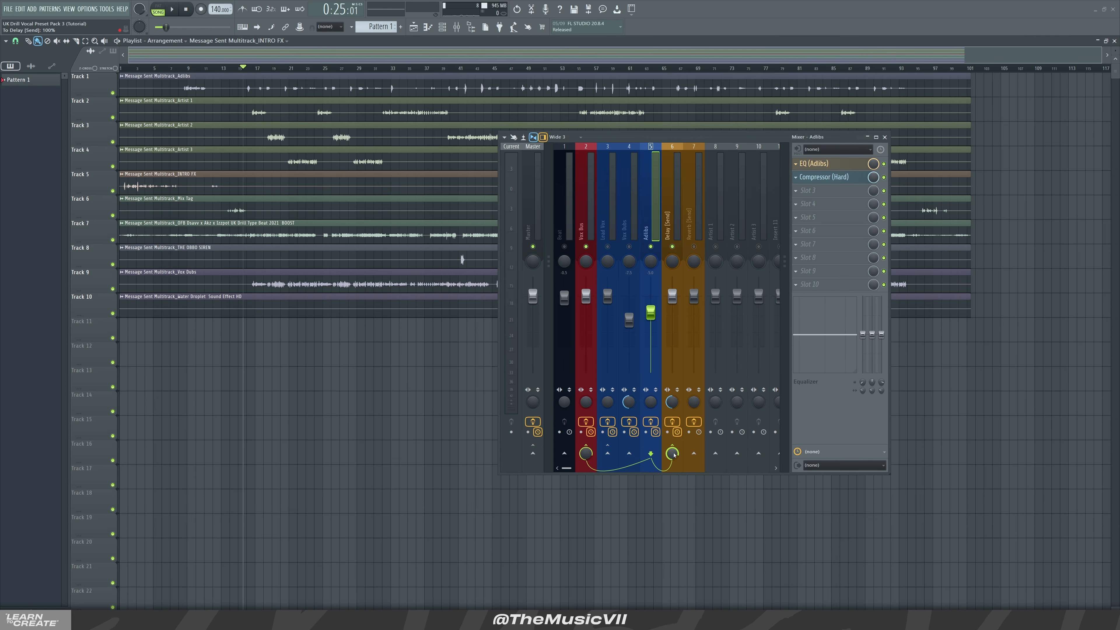
key(space)
key(space)
key(space)
drag(673, 454, 673, 493)
key(space)
Play back the intro section from the start to hear the Adlibs through the delay send
key(space)
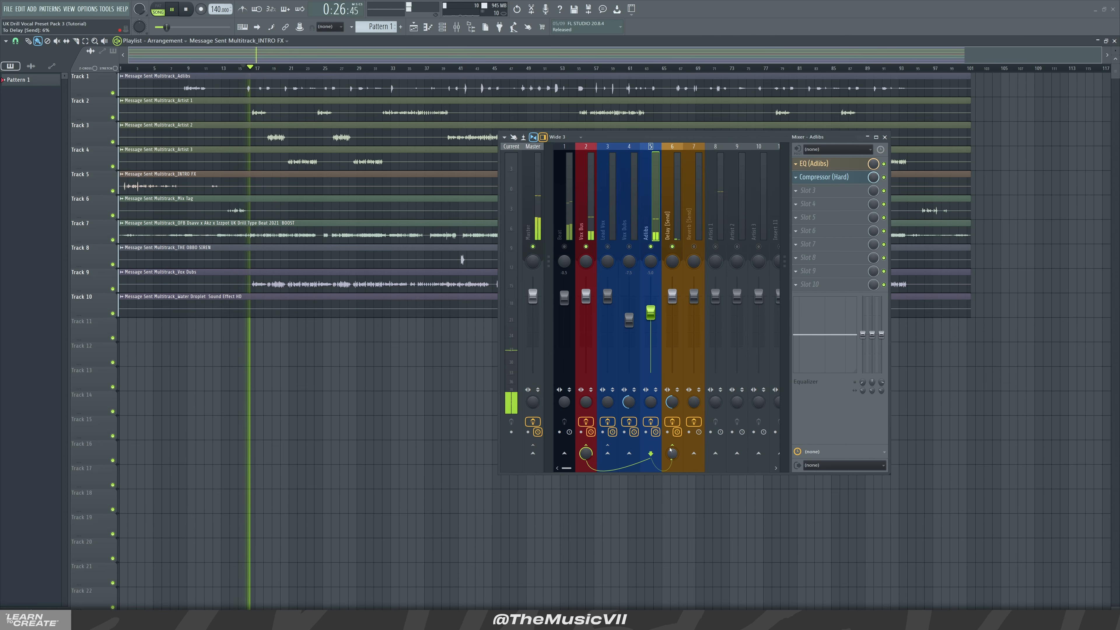
key(space)
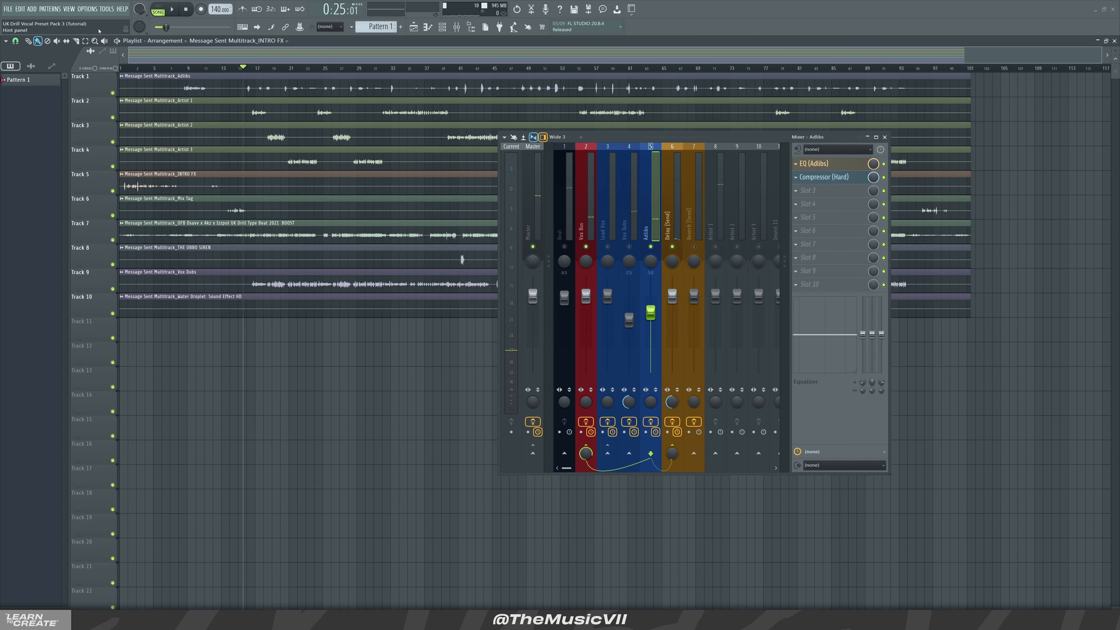
click(175, 69)
key(space)
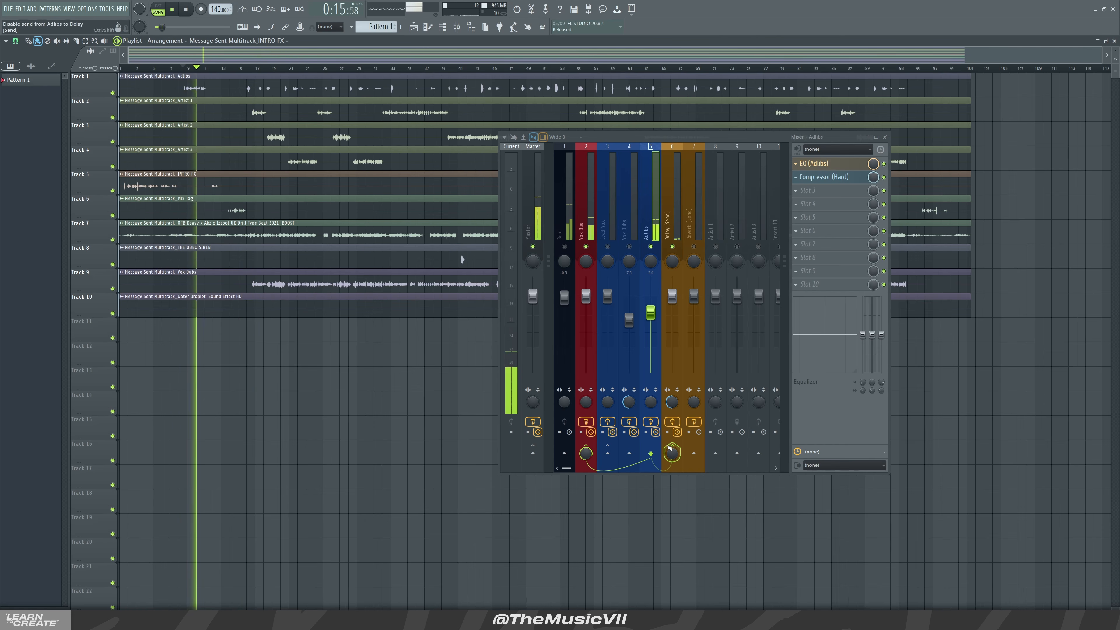
key(space)
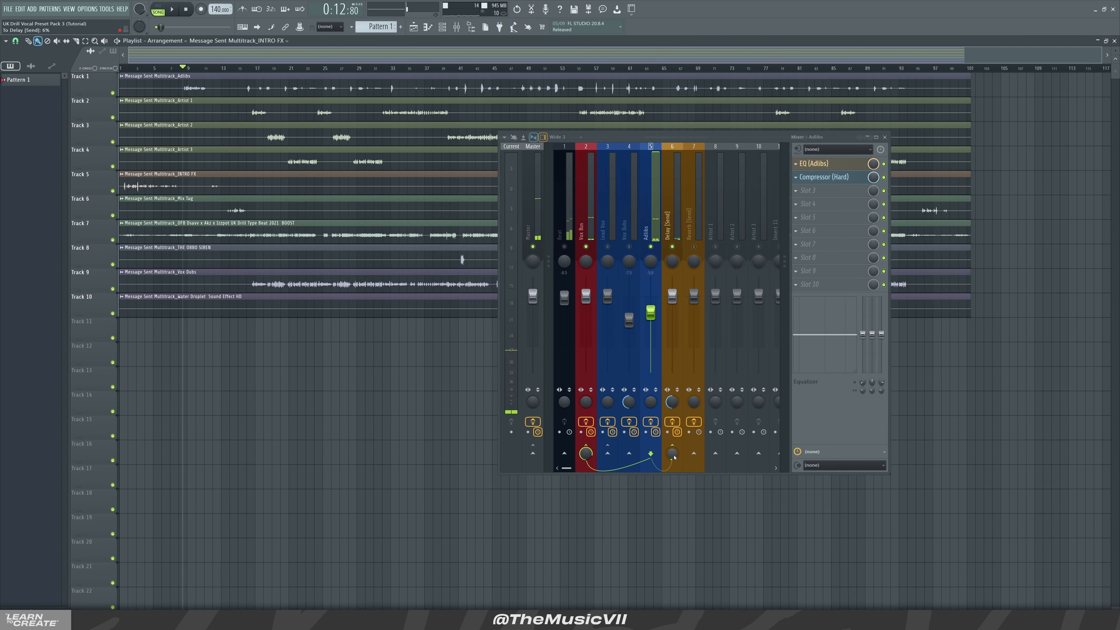
key(space)
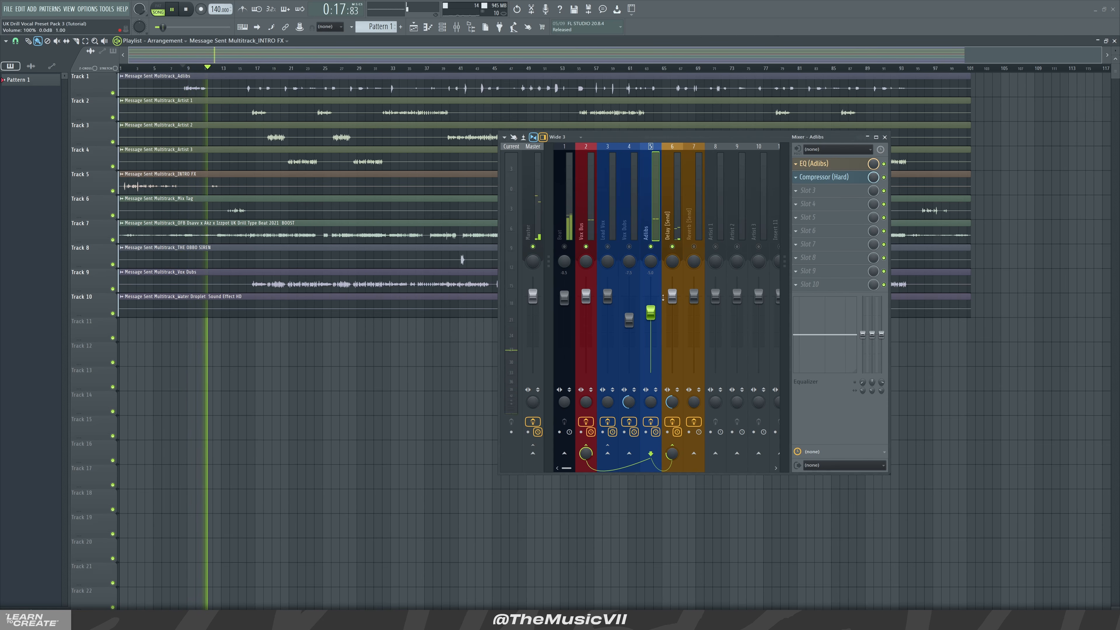
key(space)
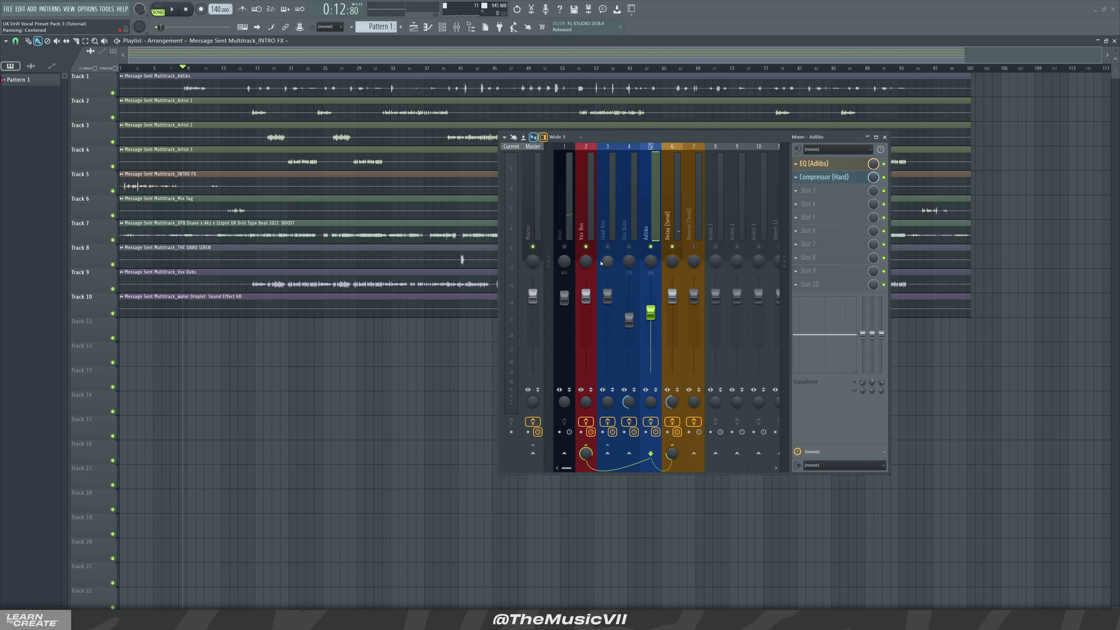
Mute the Vocal, Lead Vox, Vox Dubs and Artist 1–3 inserts so the Adlibs and send effects play alone
click(608, 247)
click(630, 247)
click(565, 246)
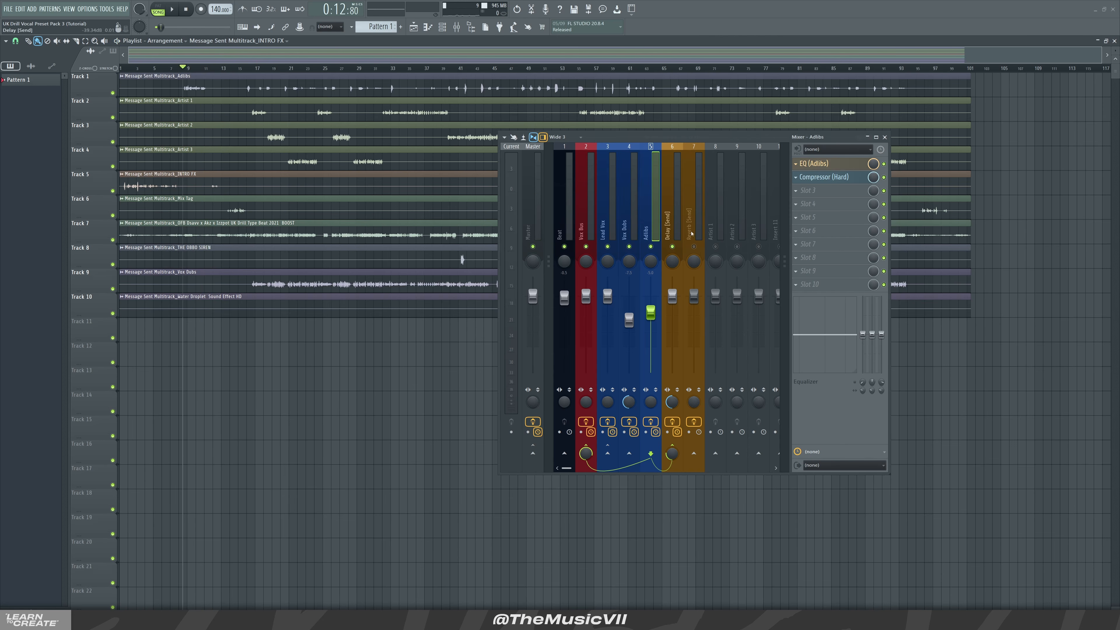
click(693, 246)
key(space)
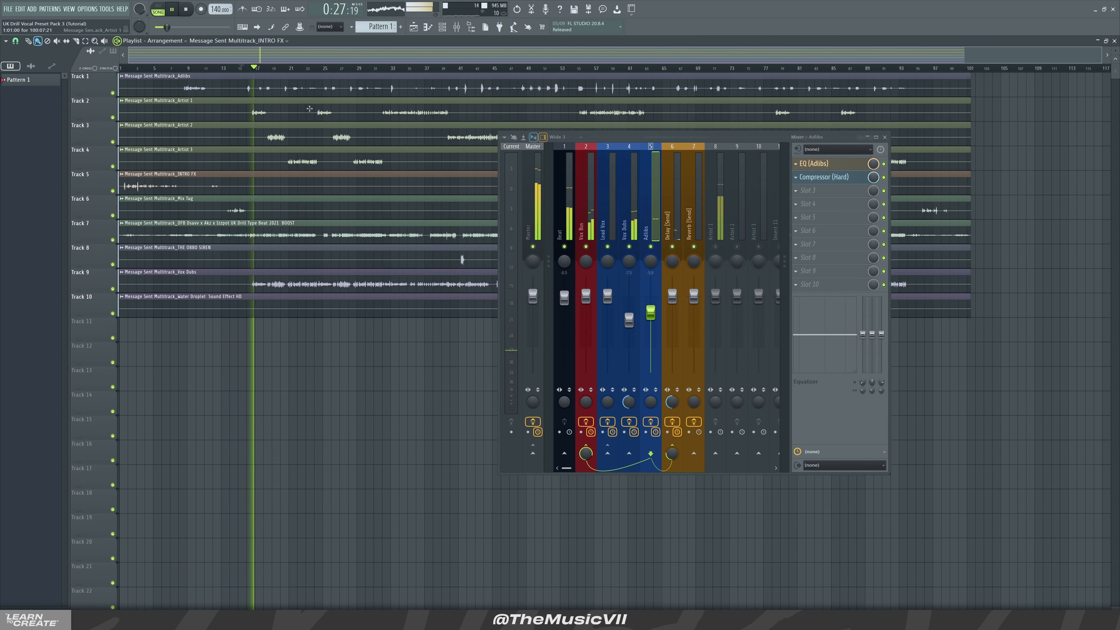
drag(716, 246, 759, 247)
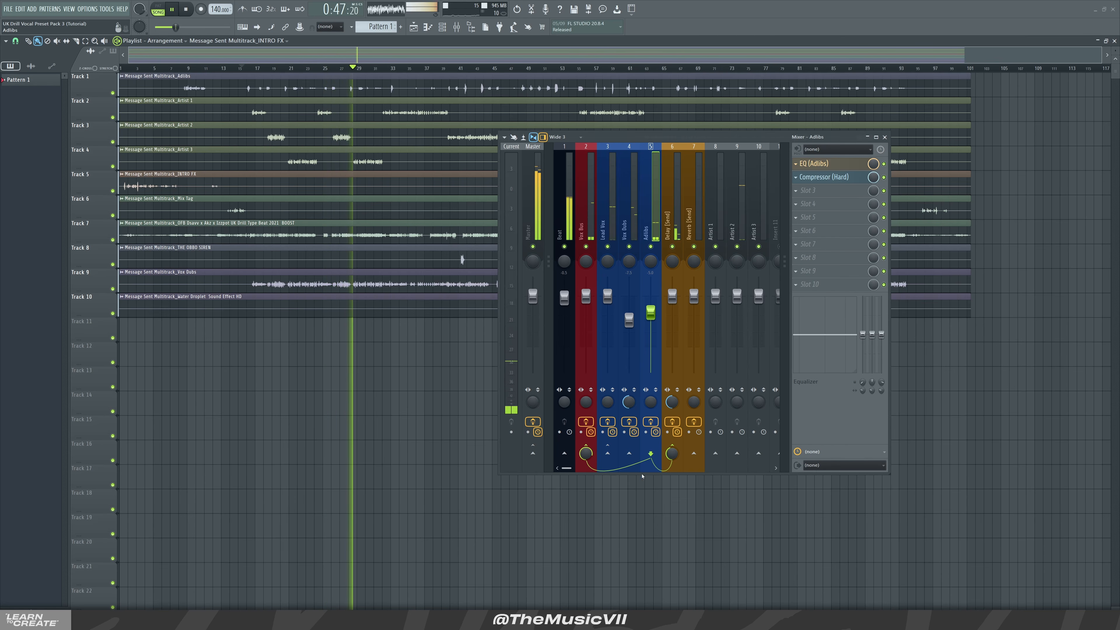
Raise the Adlibs send level to the Delay (Send) insert slightly during playback
drag(671, 453, 672, 443)
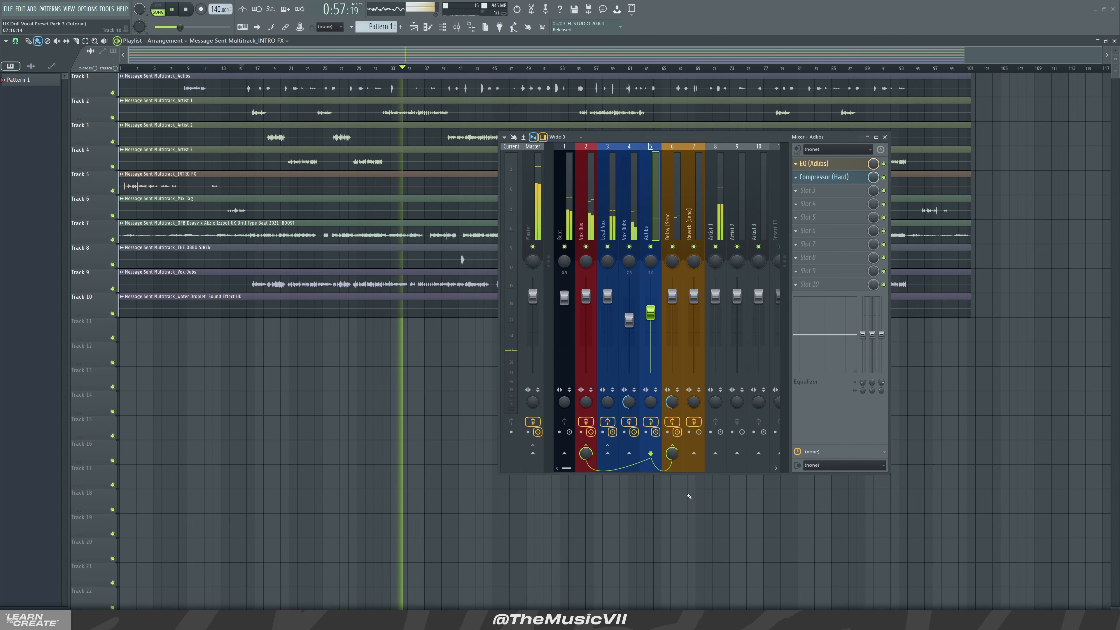
key(space)
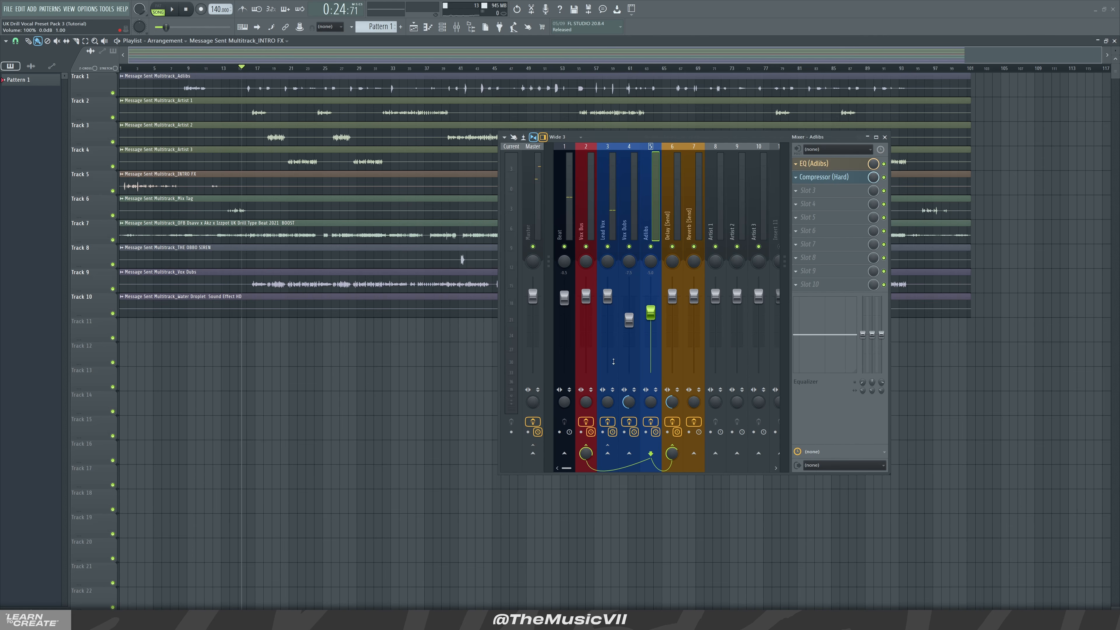
Inspect the effect chains on the Reverb (Send), Adlibs, Lead Vox and Vox Dubs inserts
click(696, 214)
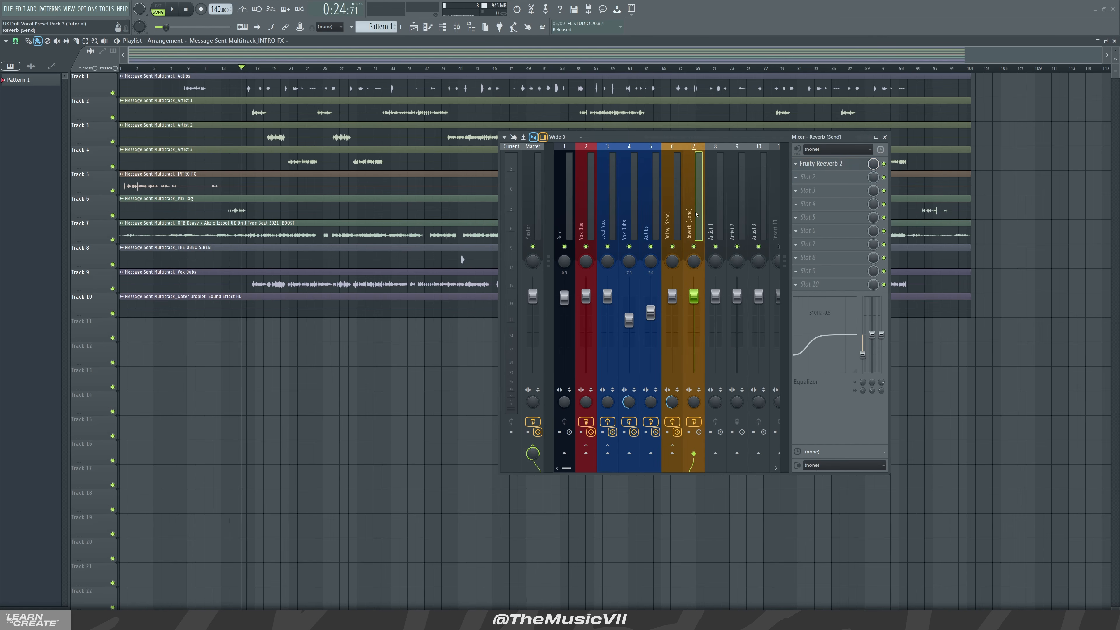
click(644, 228)
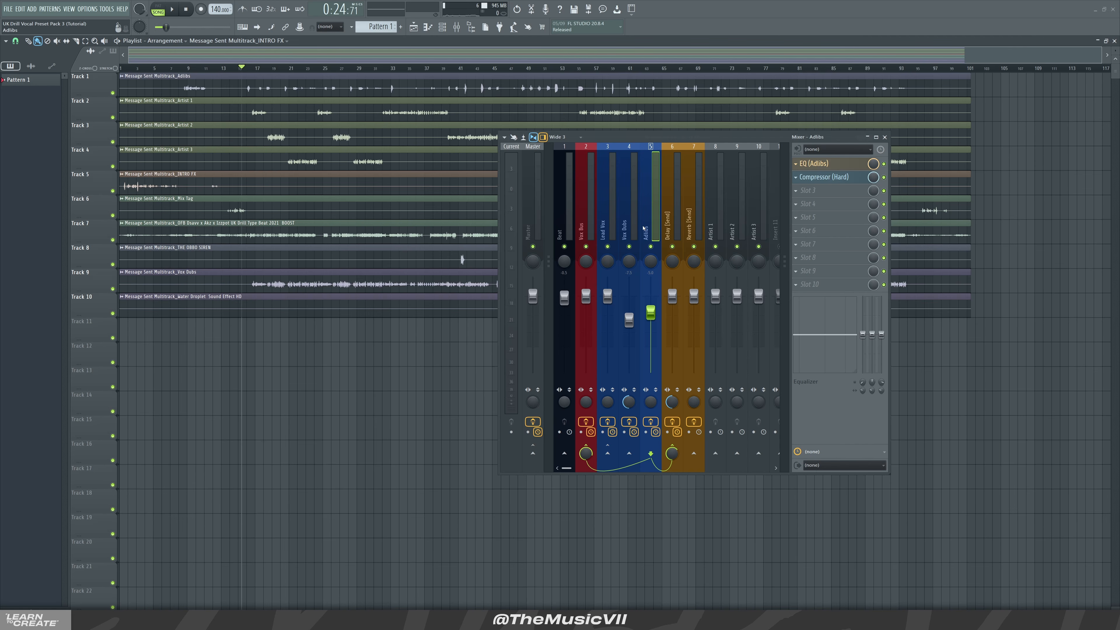
click(607, 199)
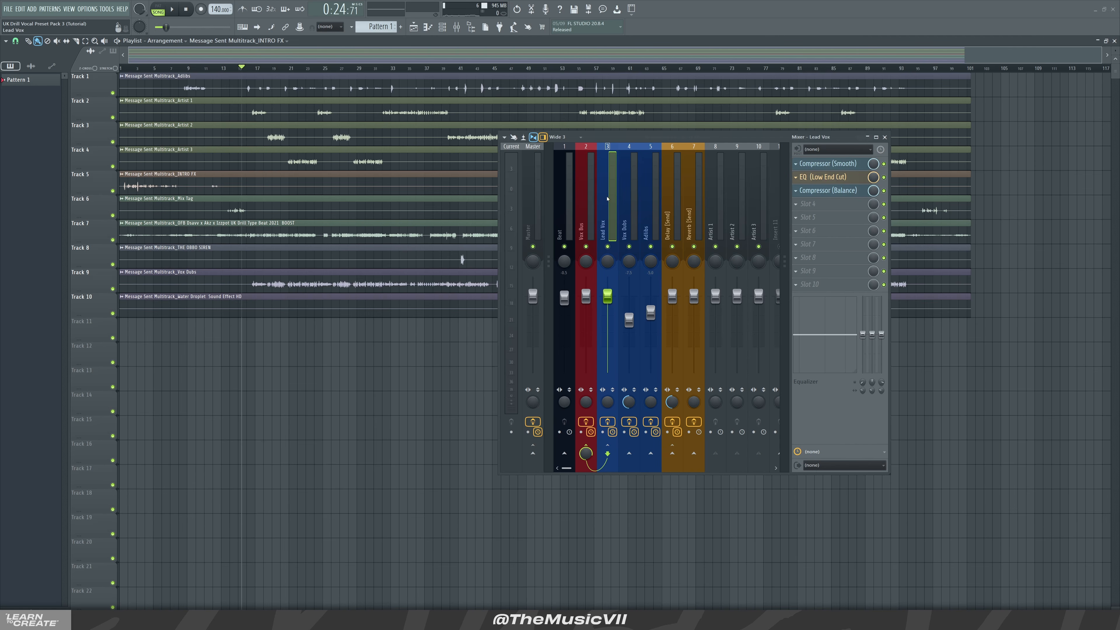
click(630, 237)
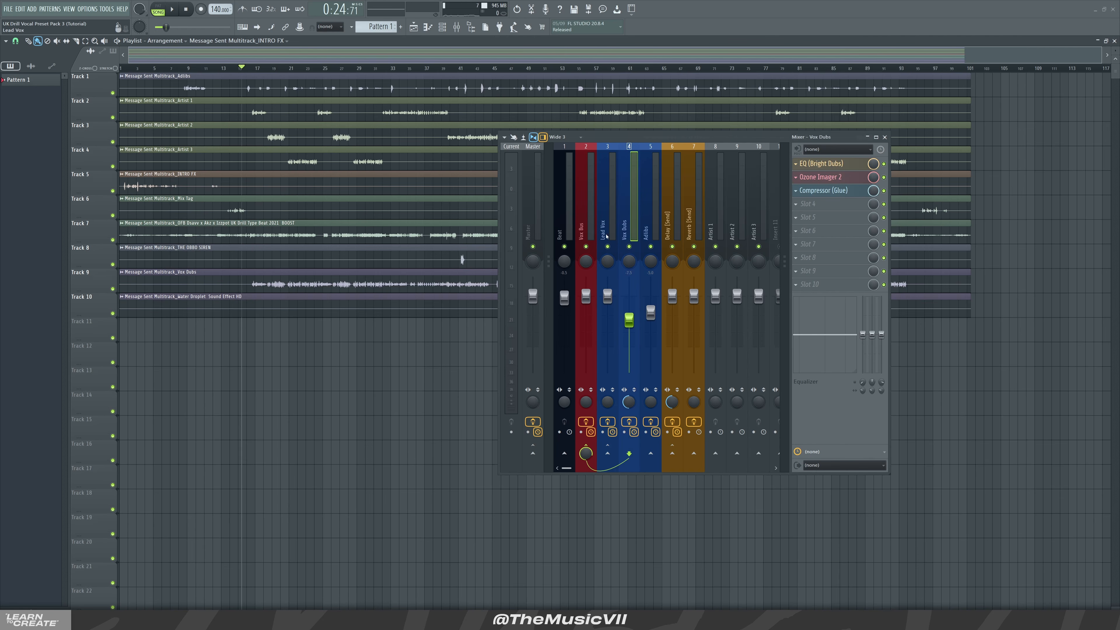
click(607, 199)
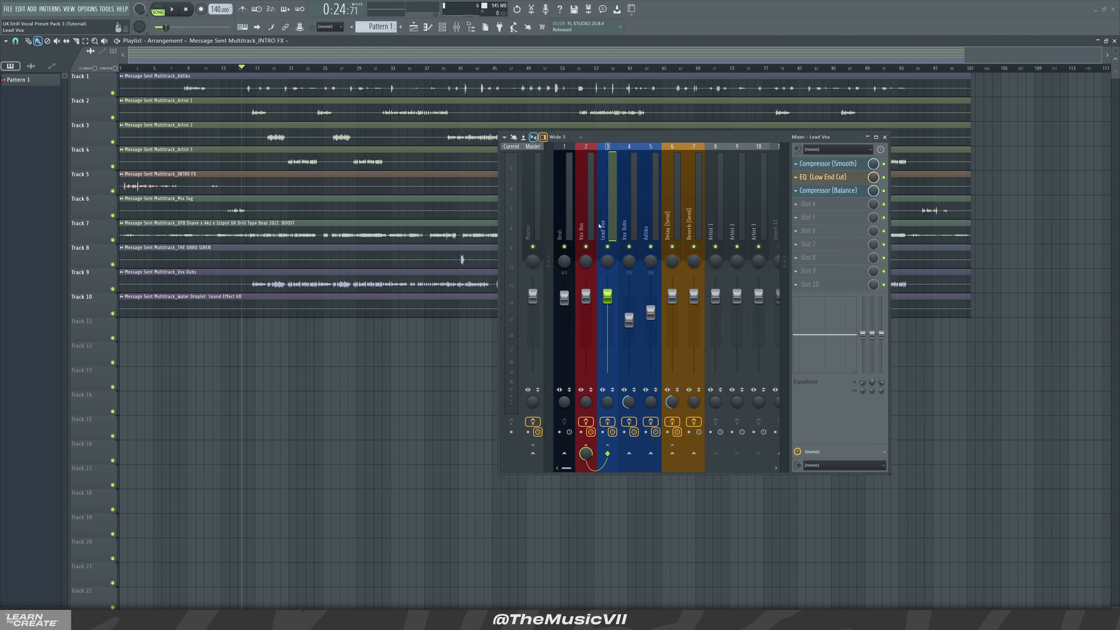
Solo the Lead Vox insert and re-enable the Artist 1, Artist 2 and Artist 3 inserts
right_click(608, 247)
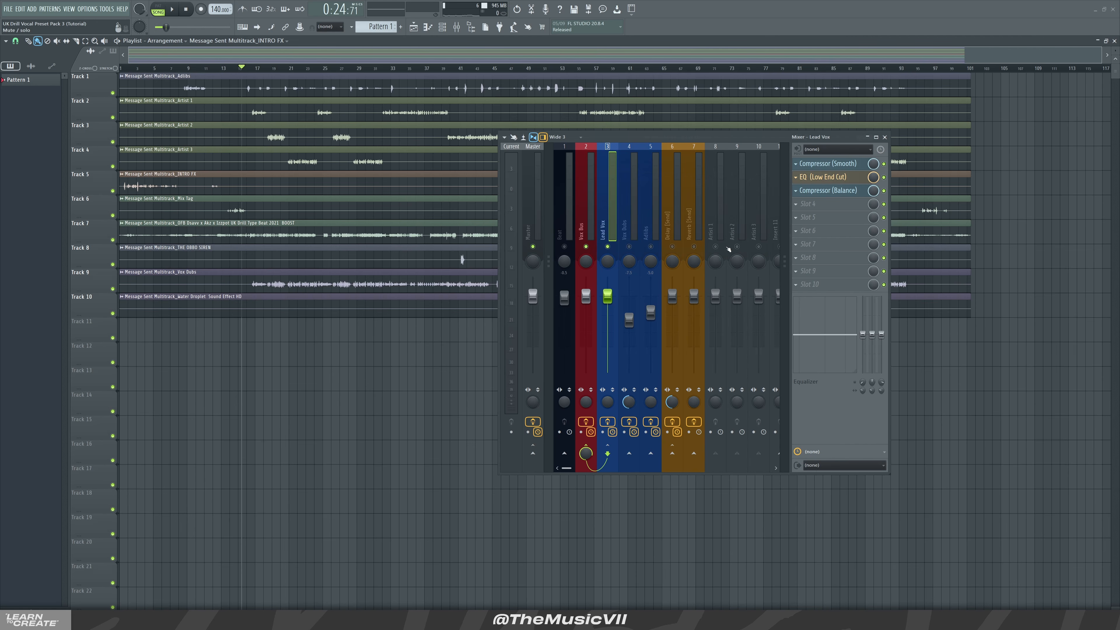
click(716, 246)
click(737, 246)
click(759, 246)
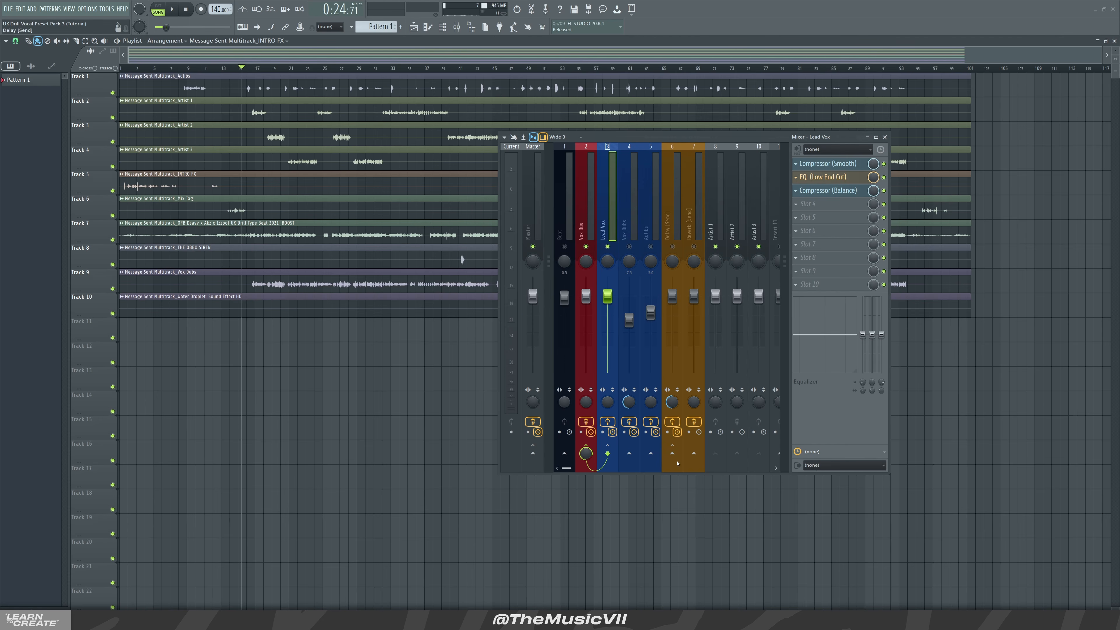
Enable a send from Lead Vox to the Reverb (Send) insert and play the section back from the intro
click(694, 455)
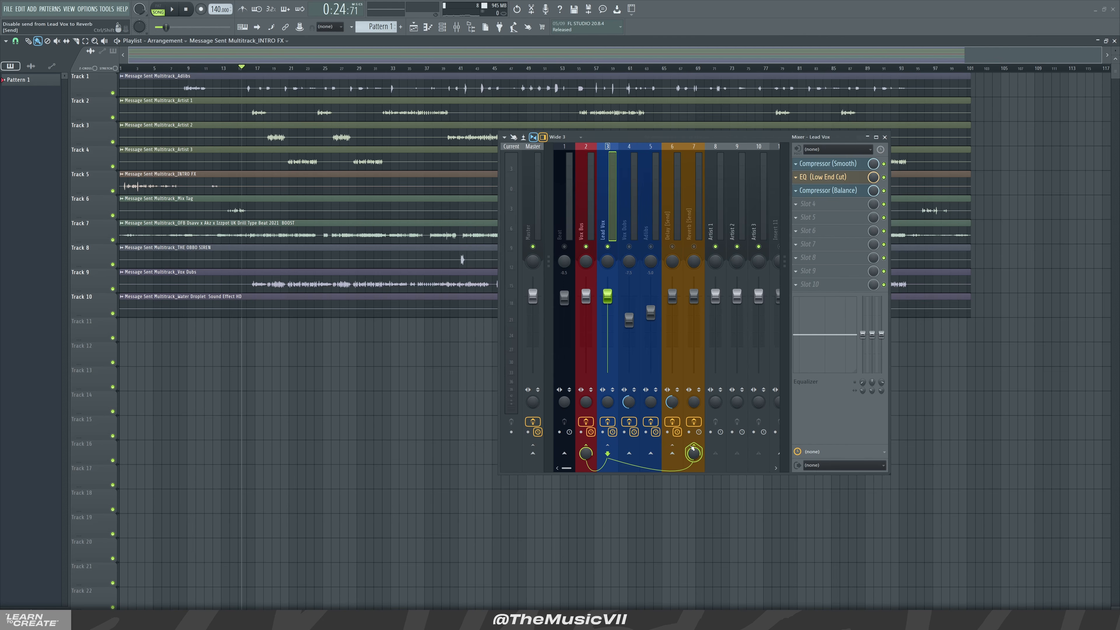
click(695, 447)
key(space)
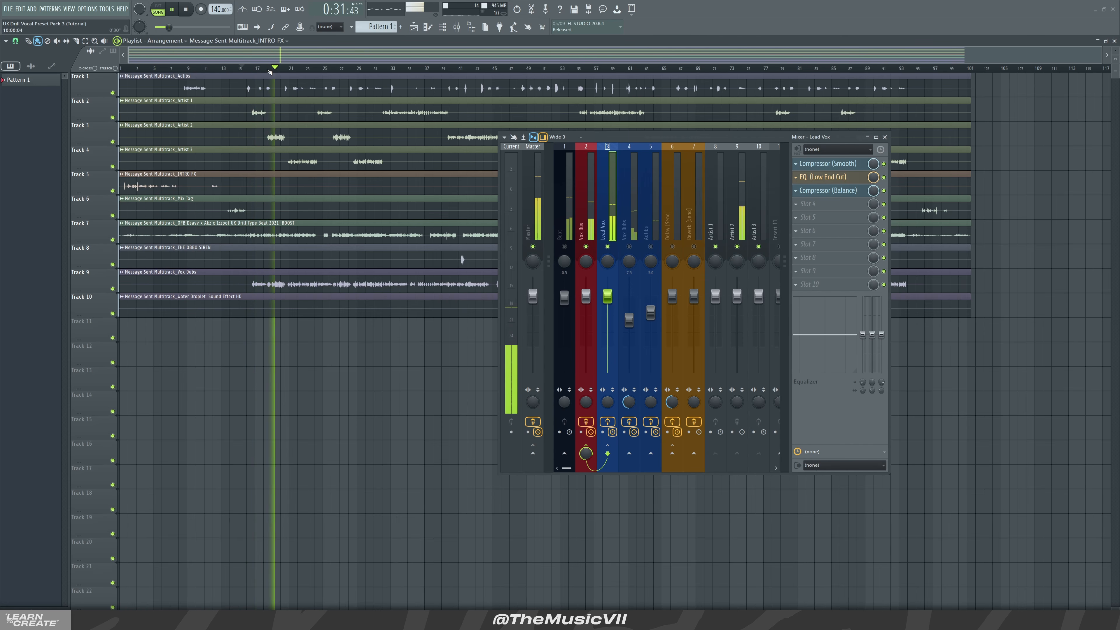
key(space)
drag(268, 71, 251, 69)
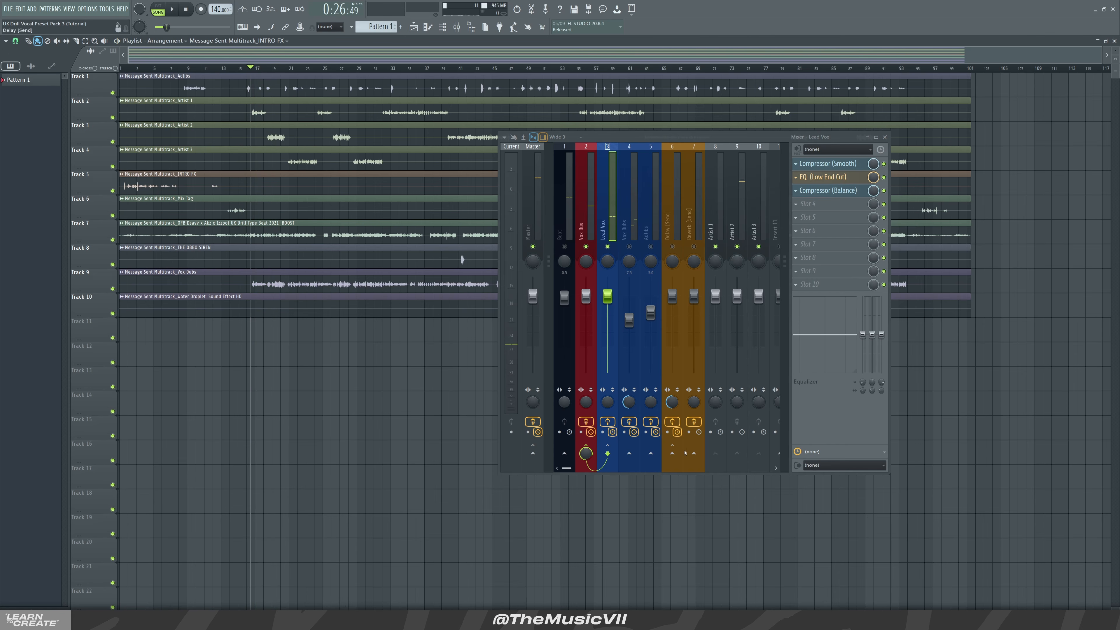
click(694, 453)
key(space)
key(space)
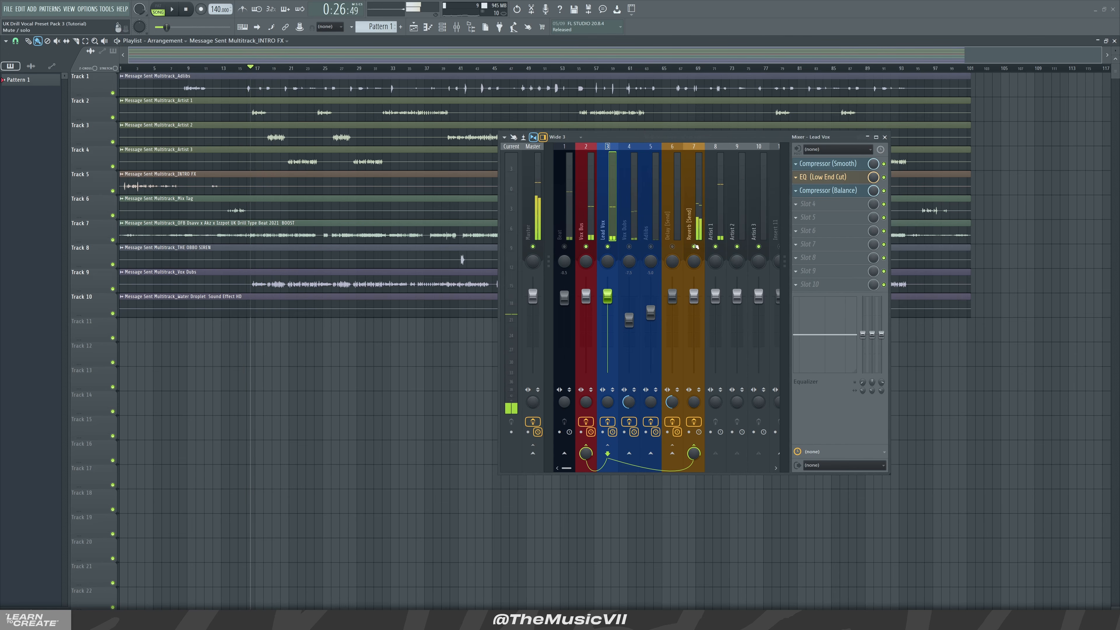
key(space)
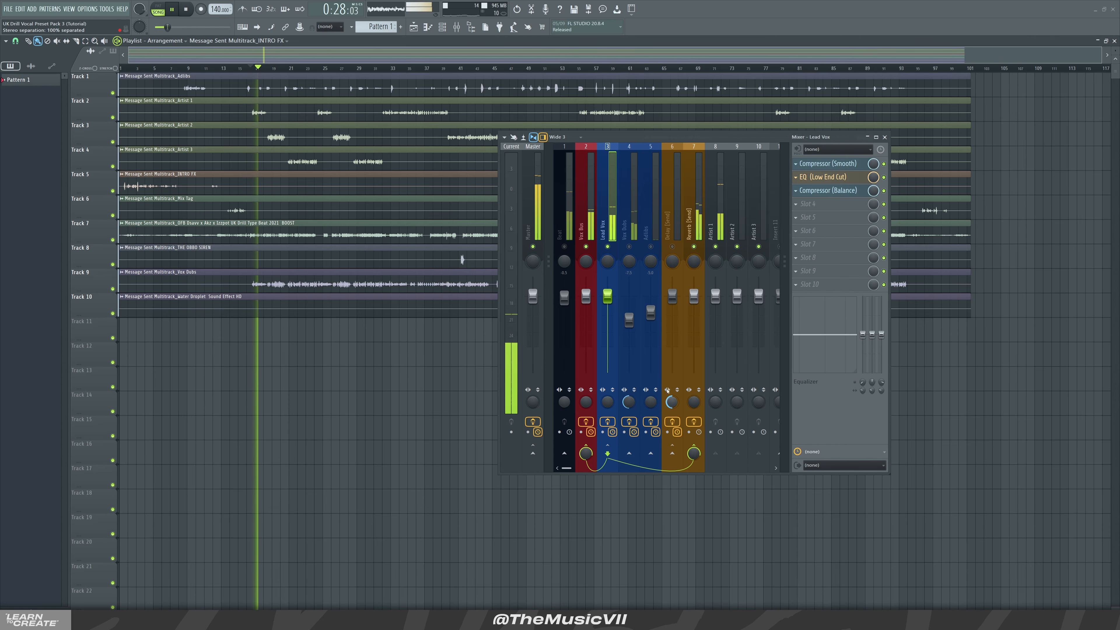
key(space)
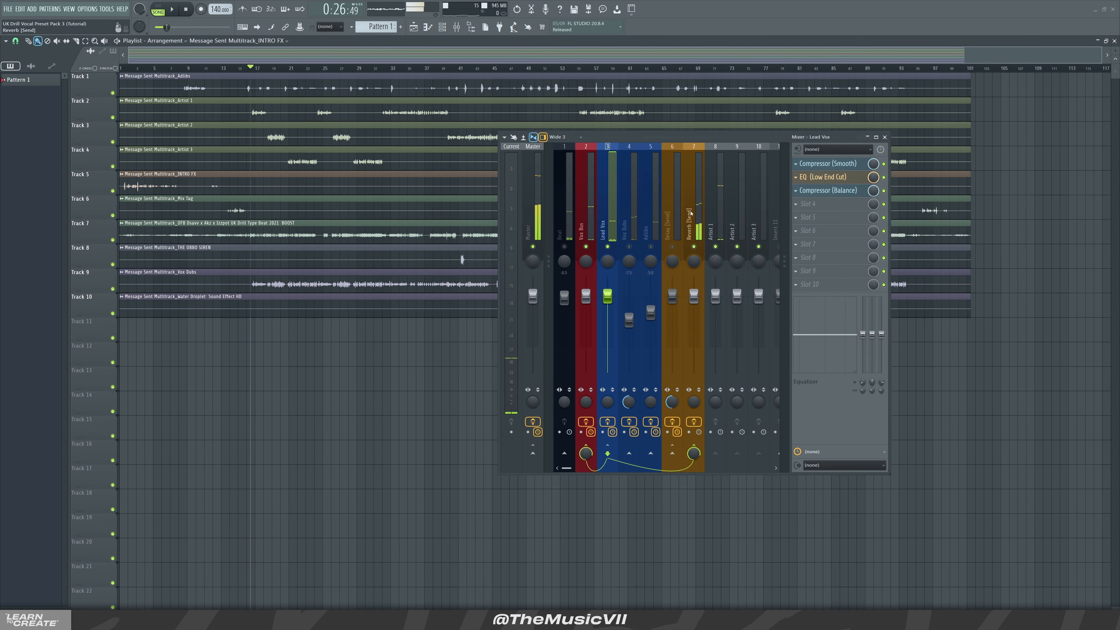
Open the Fruity Reeverb 2 plugin on the Reverb (Send) insert to check it, then close it
click(692, 213)
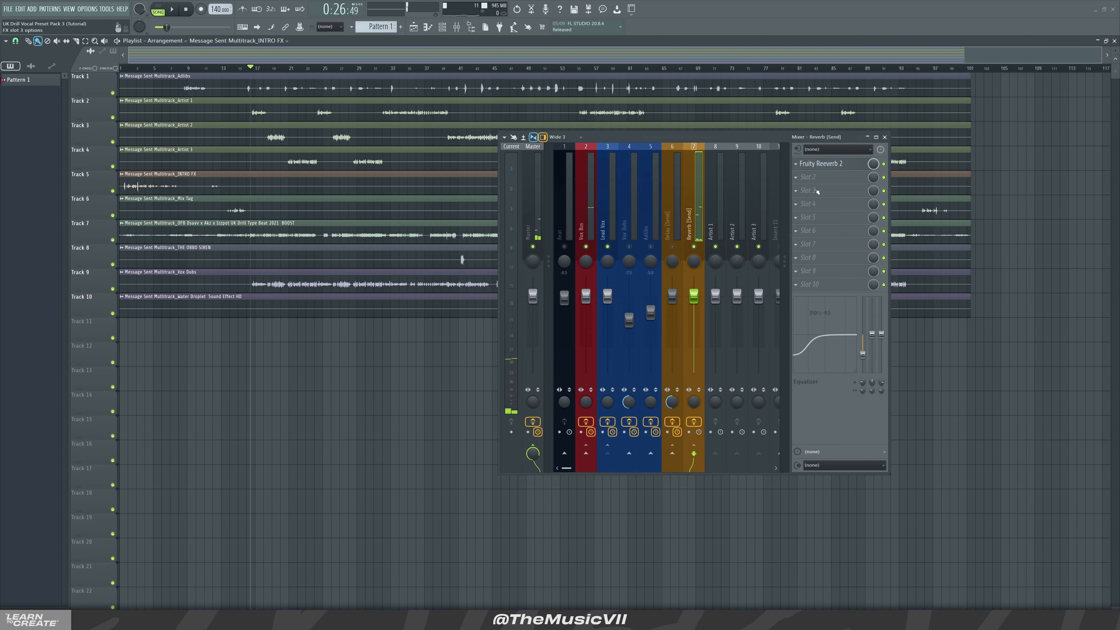
click(825, 164)
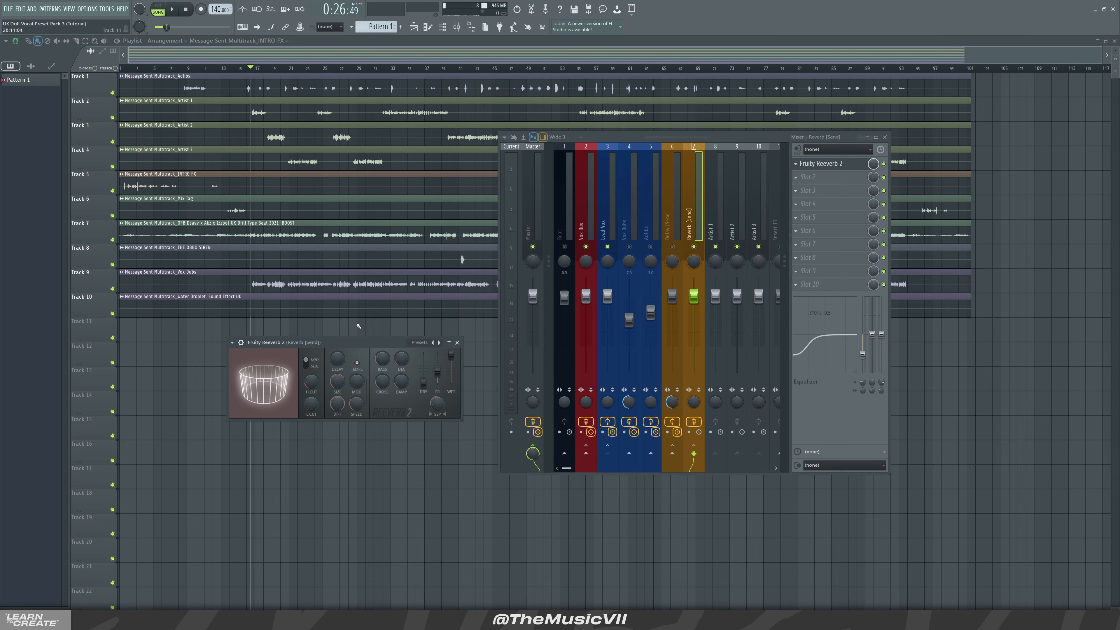
click(458, 342)
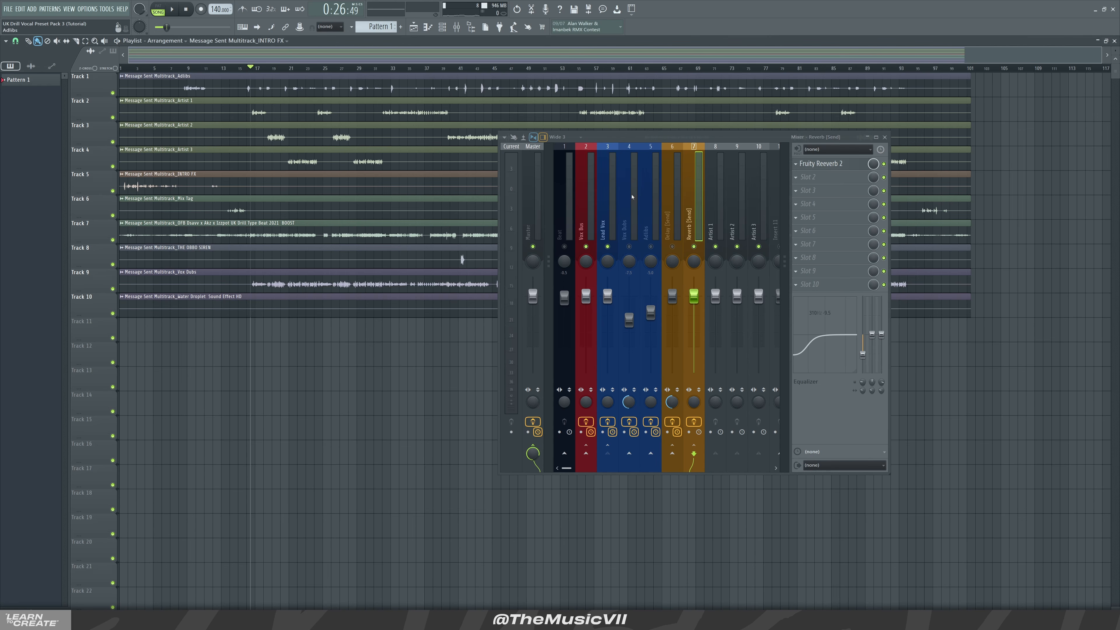
Set the Lead Vox send level to the Reverb (Send) insert to about 14% while playing back
click(616, 212)
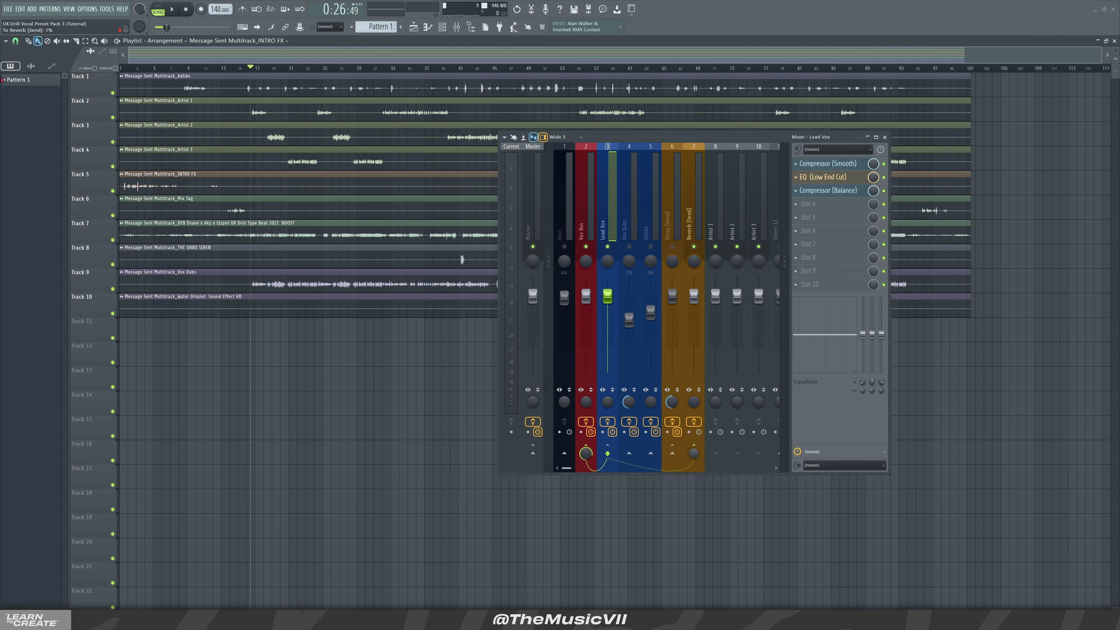
key(space)
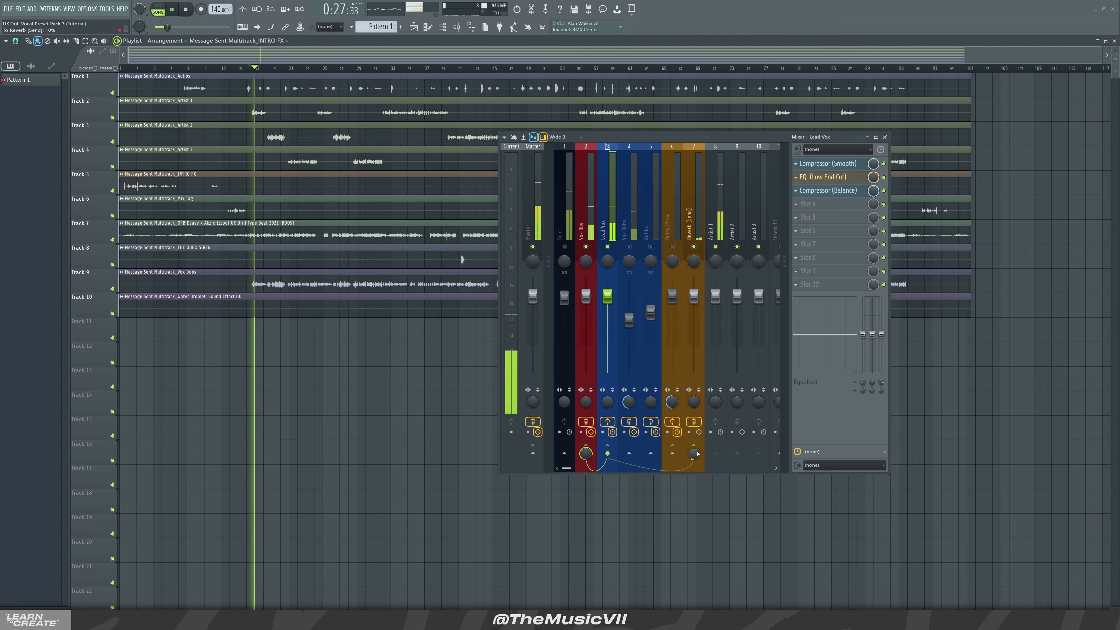
scroll(695, 457, up, 10)
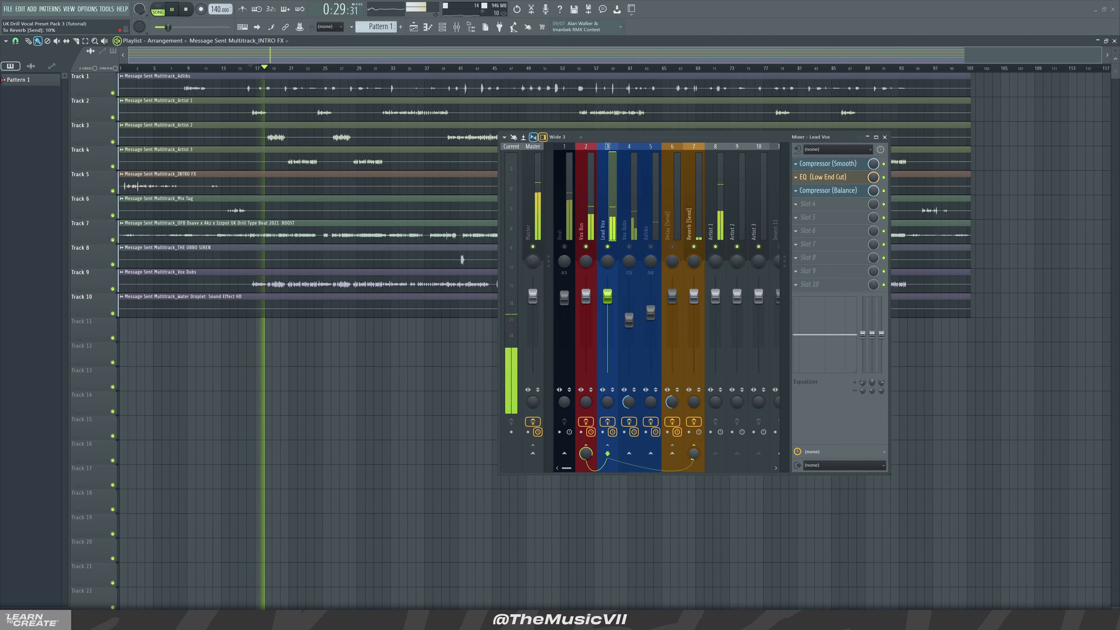
scroll(695, 457, down, 11)
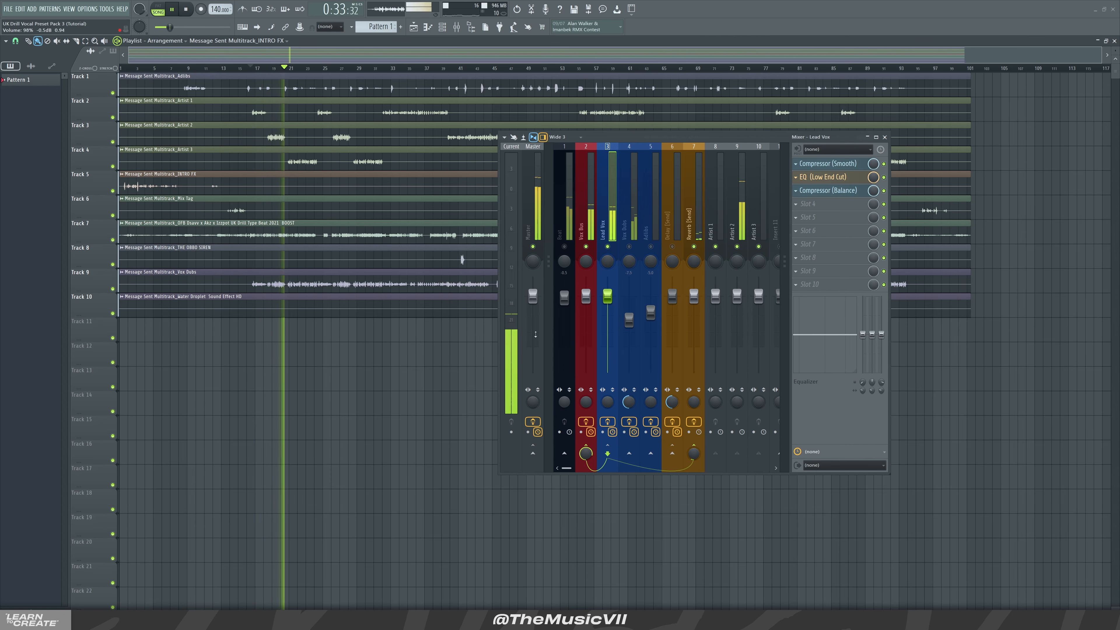
key(space)
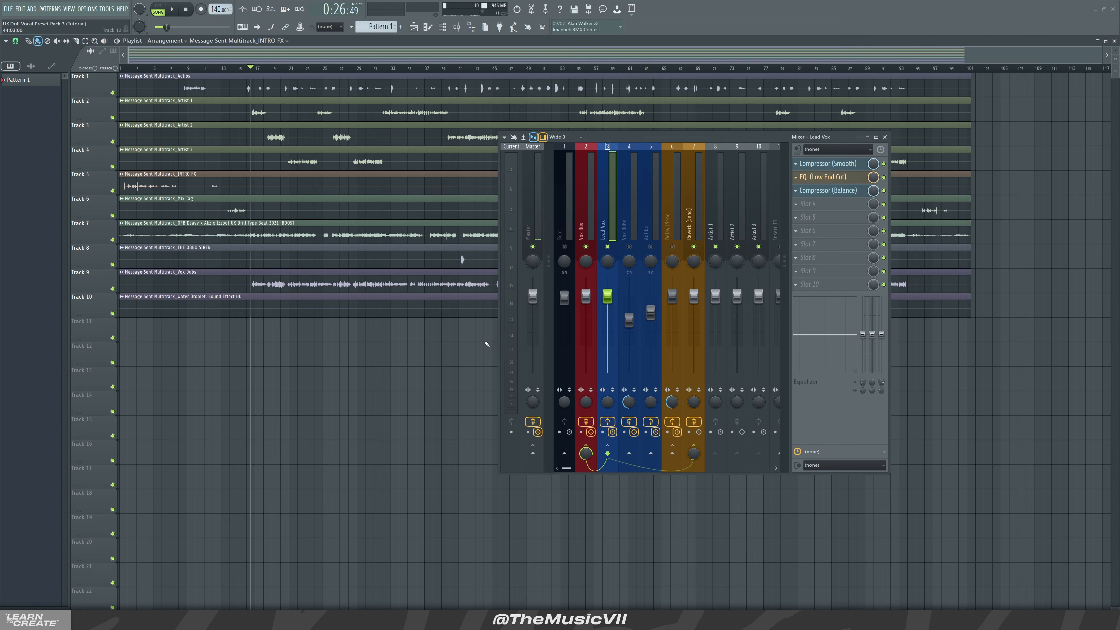
key(space)
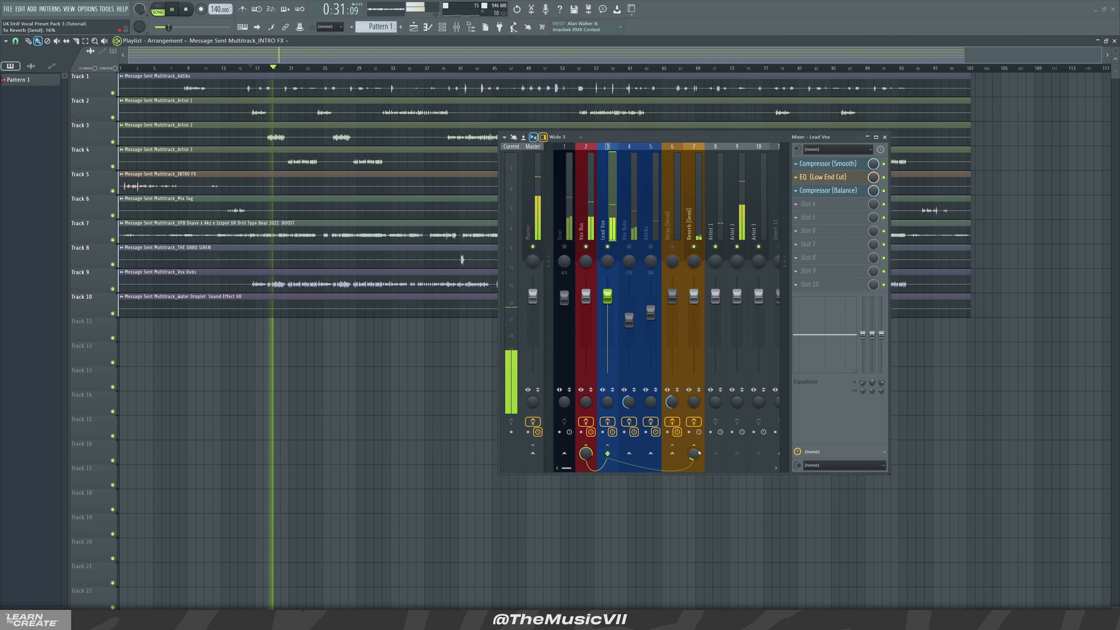
key(space)
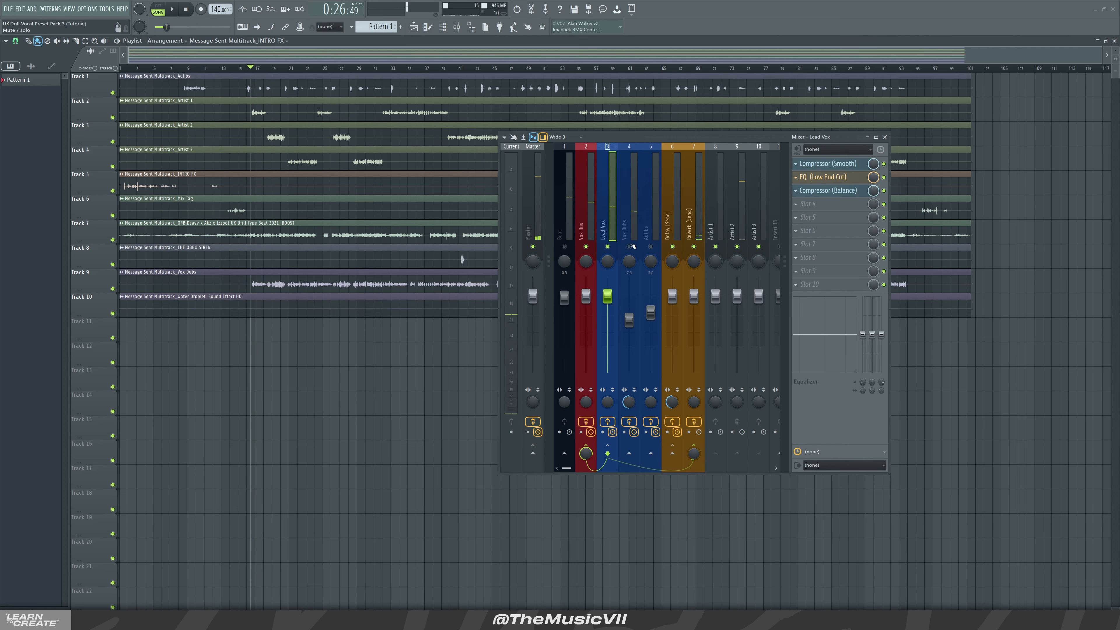
Review the Vox Dubs, Delay (Send) and Vox Bus insert chains and play the section back
click(632, 223)
click(670, 219)
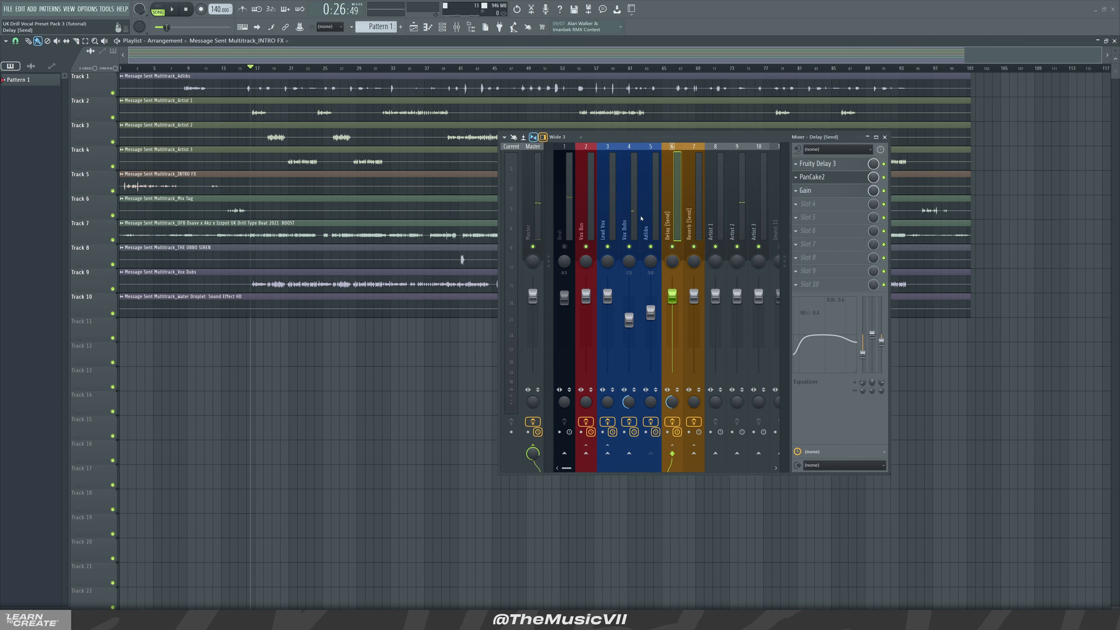
click(589, 215)
key(space)
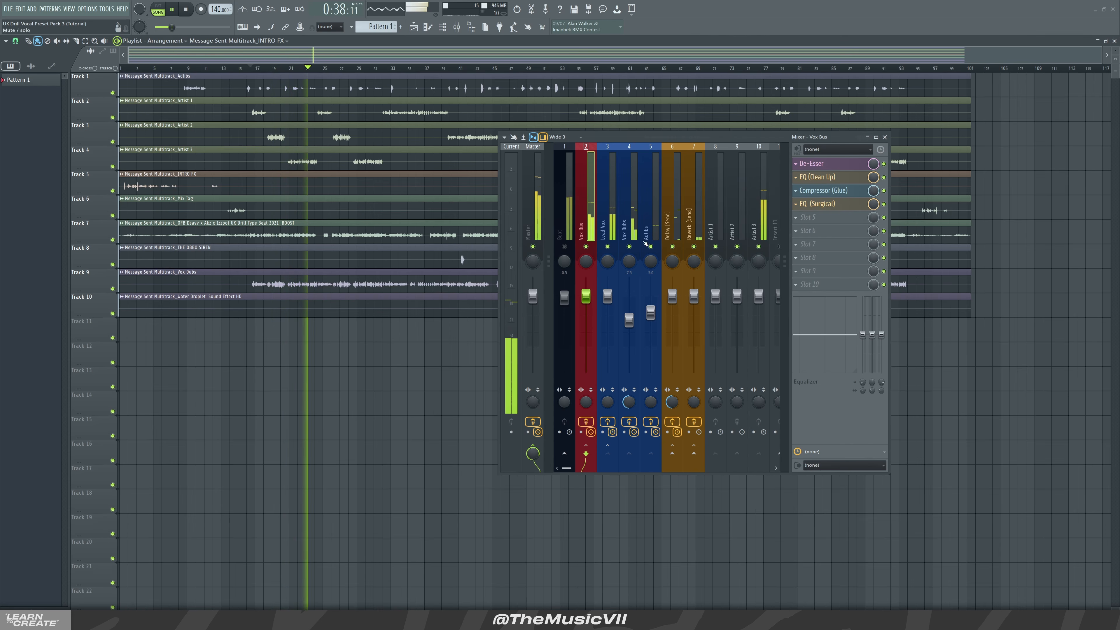
key(space)
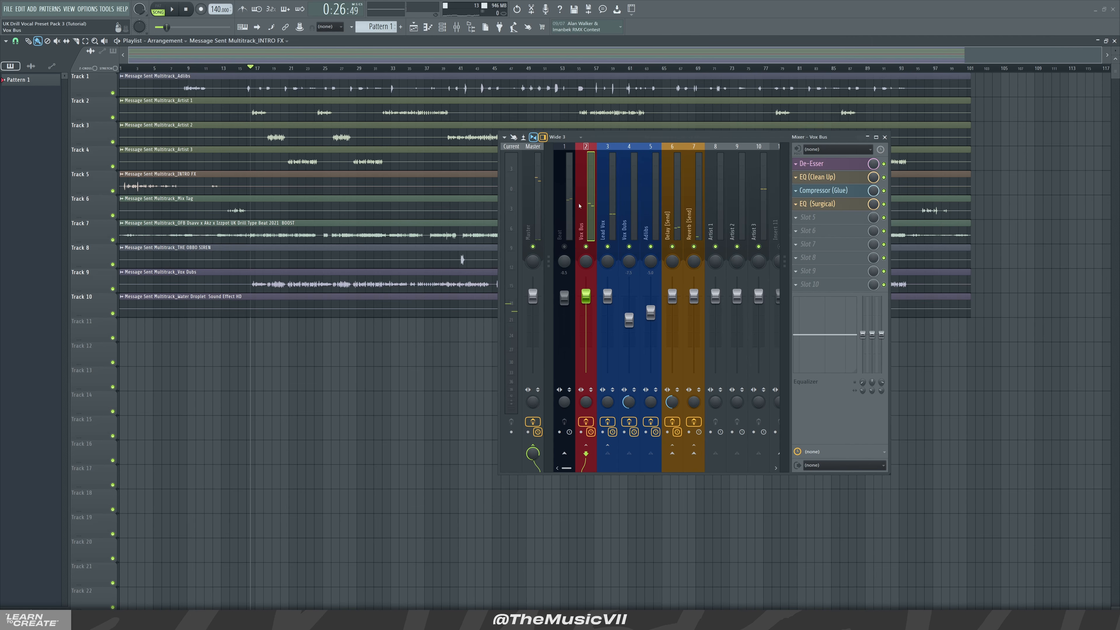
Inspect the Lead Vox and Vox Dubs insert chains in the mixer
click(612, 224)
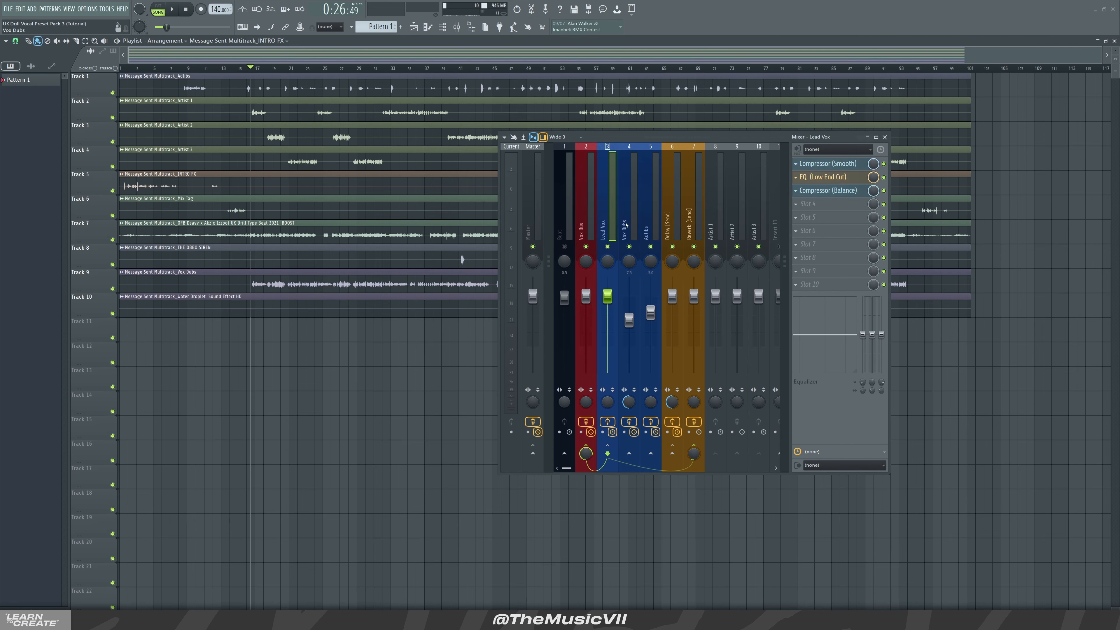
click(624, 208)
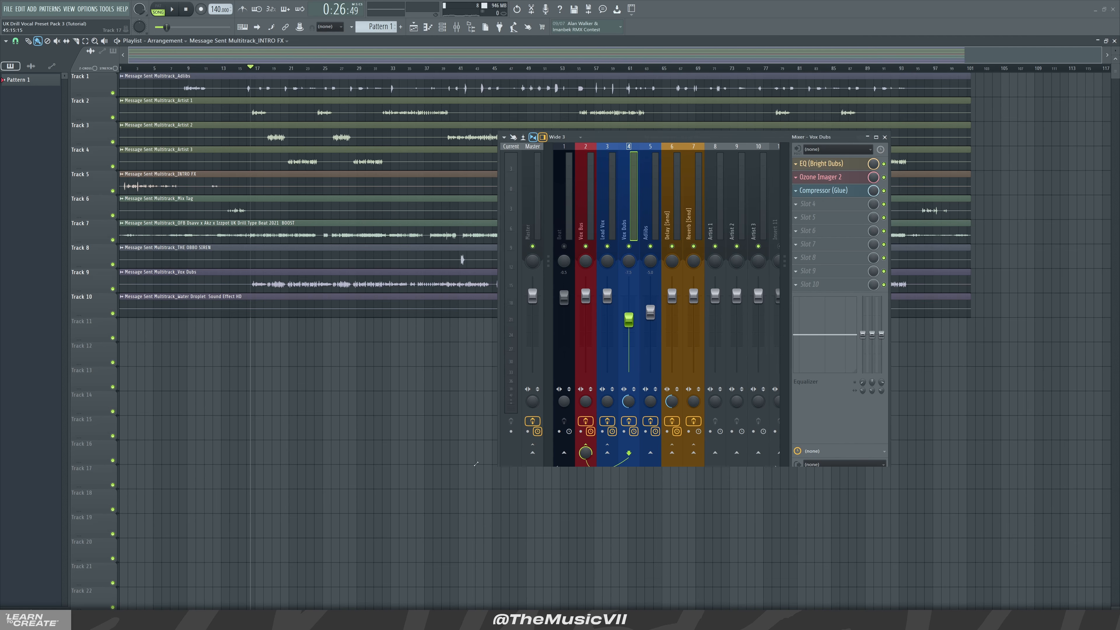
drag(501, 477, 443, 468)
click(542, 214)
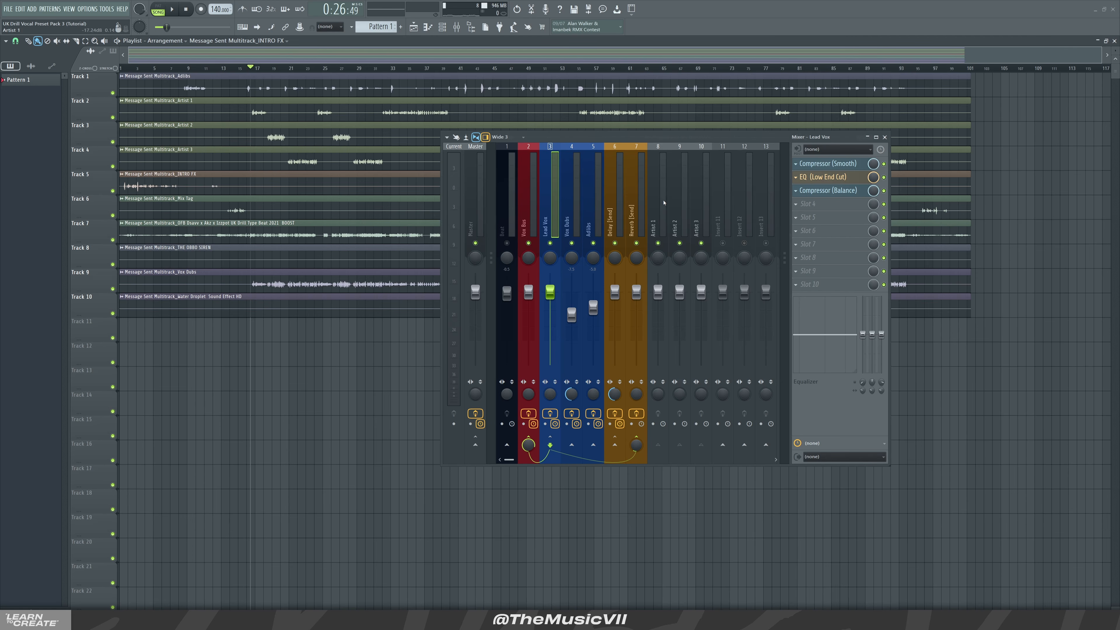
Select the Artist 1, Artist 2 and Artist 3 inserts and move them three slots left, to positions 4–6
click(659, 198)
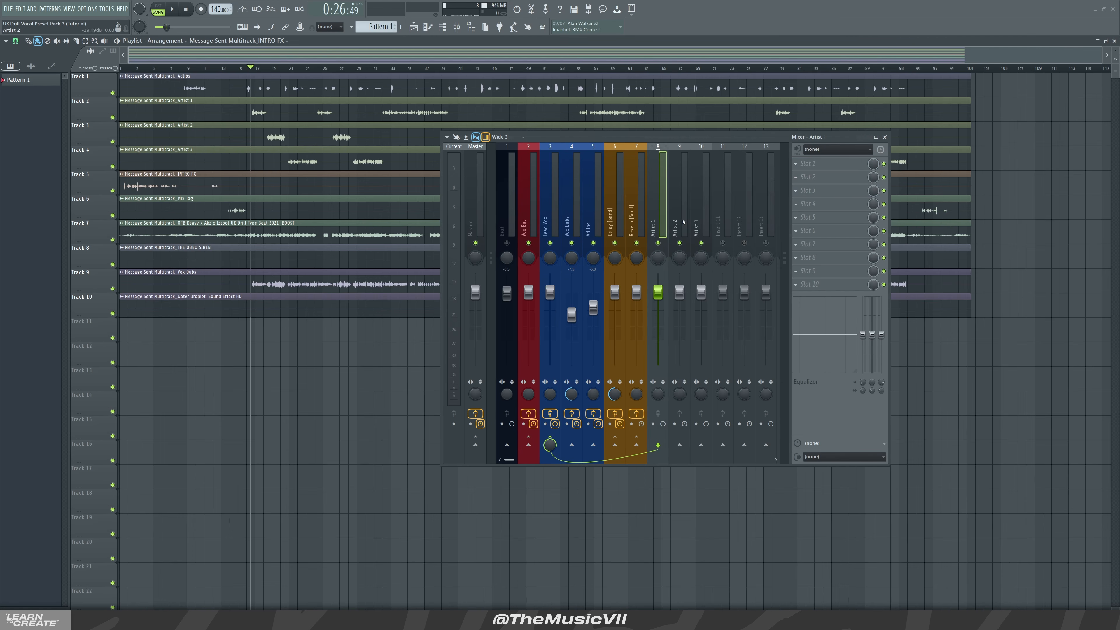
drag(681, 226, 707, 214)
key(alt+Left)
key(alt+Left)
key(alt+Left)
key(alt+Left)
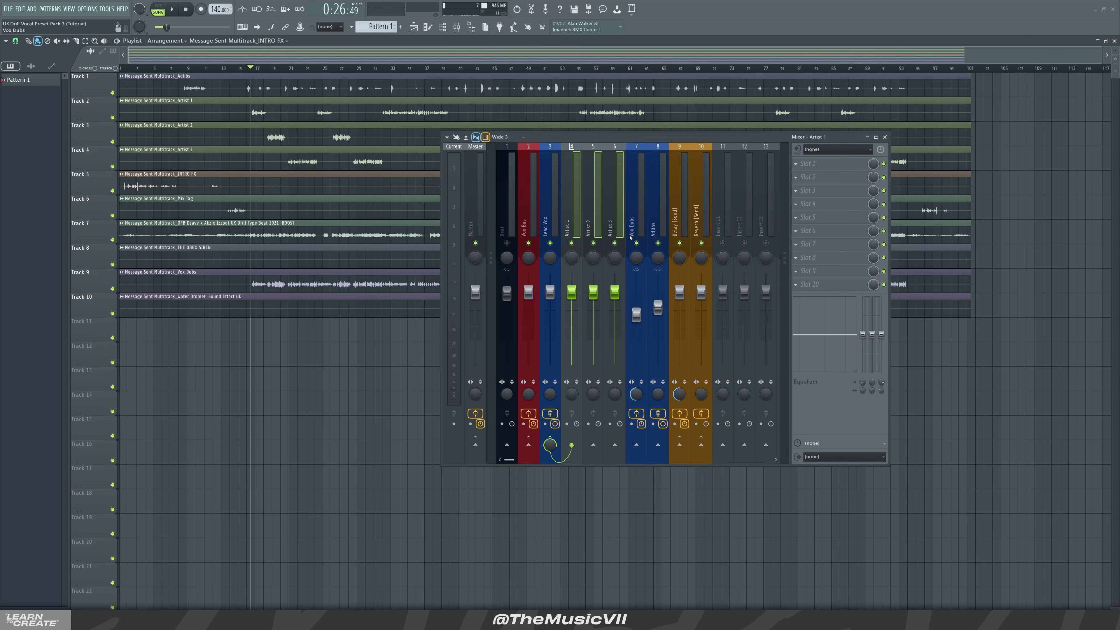
Move the three Artist inserts three slots back to the right
key(alt+Right)
key(alt+Right)
key(alt+Right)
key(alt+Right)
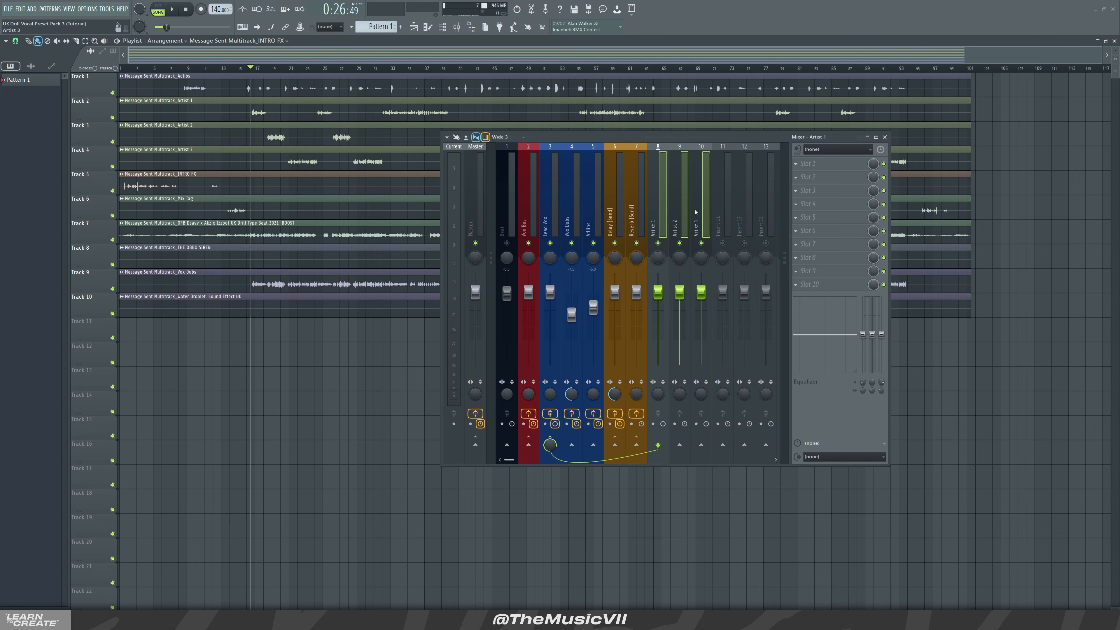
Move the Artist 1–3 inserts three slots left again, to positions 4–6 beside Lead Vox
key(alt+Left)
key(alt+Left)
key(alt+Left)
key(alt+Left)
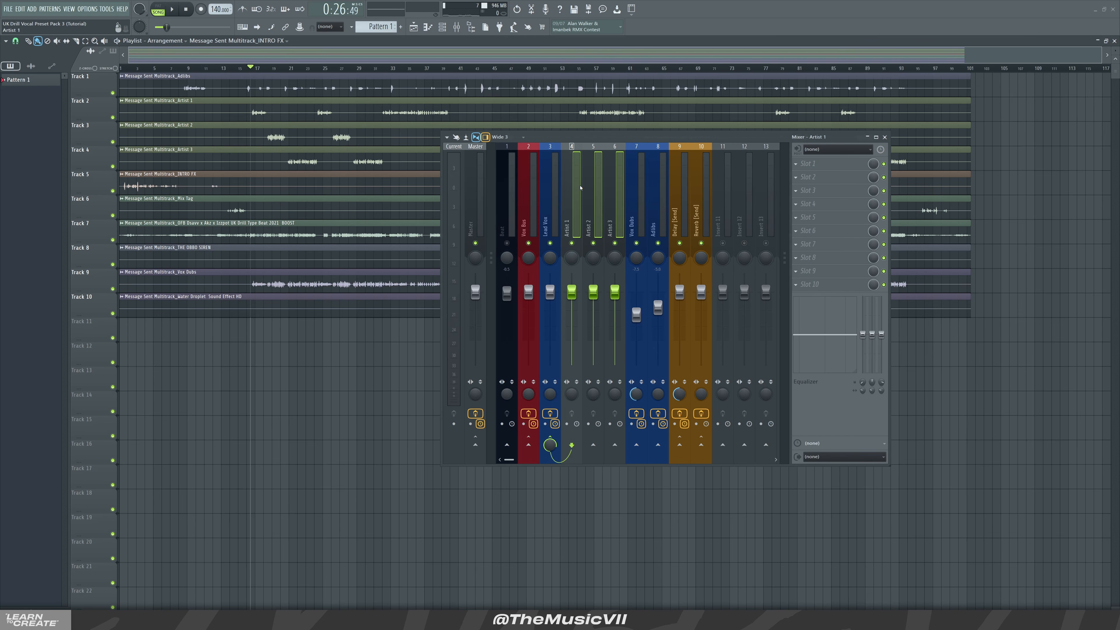
Colour the selected Artist 1–3 inserts teal with the colour selector
right_click(569, 206)
click(644, 303)
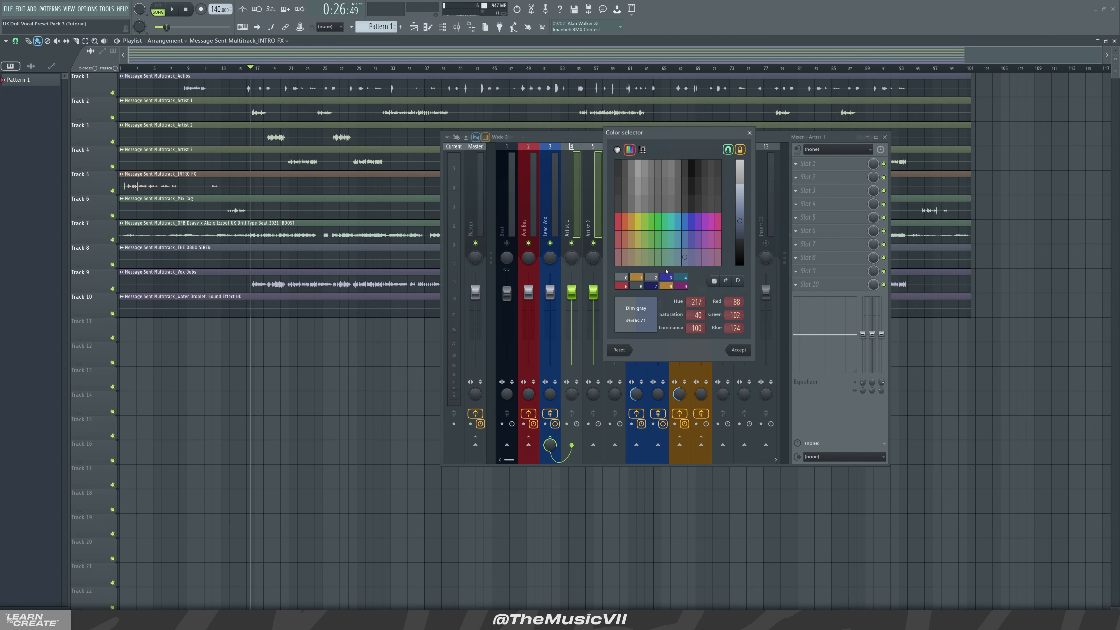
click(671, 221)
click(737, 353)
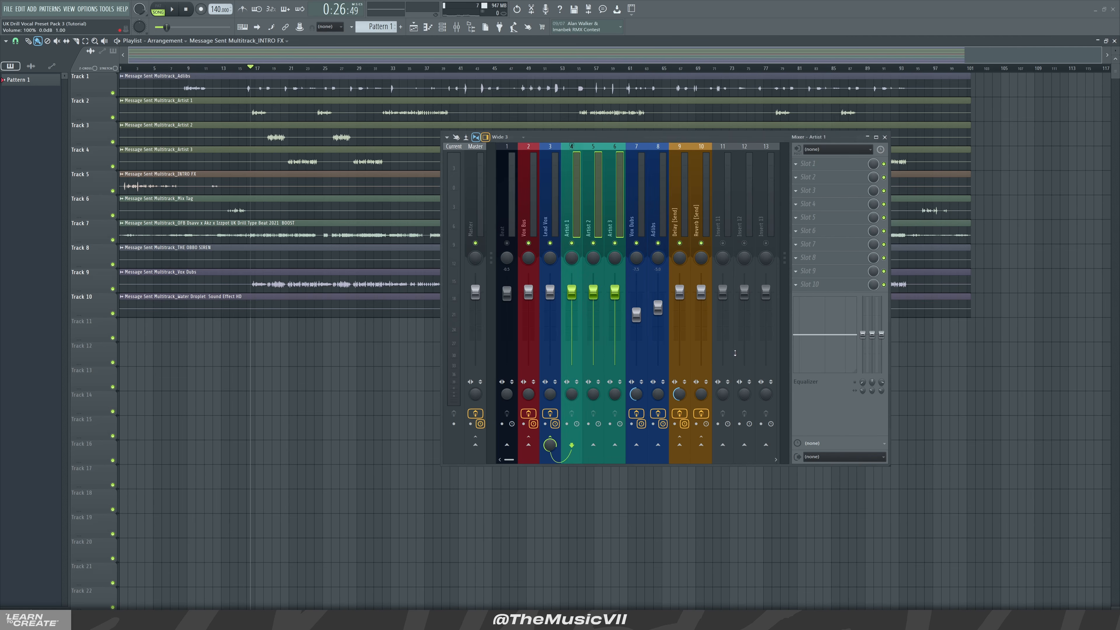
Step through the Artist and Lead Vox inserts and briefly play the section back
click(586, 186)
click(572, 188)
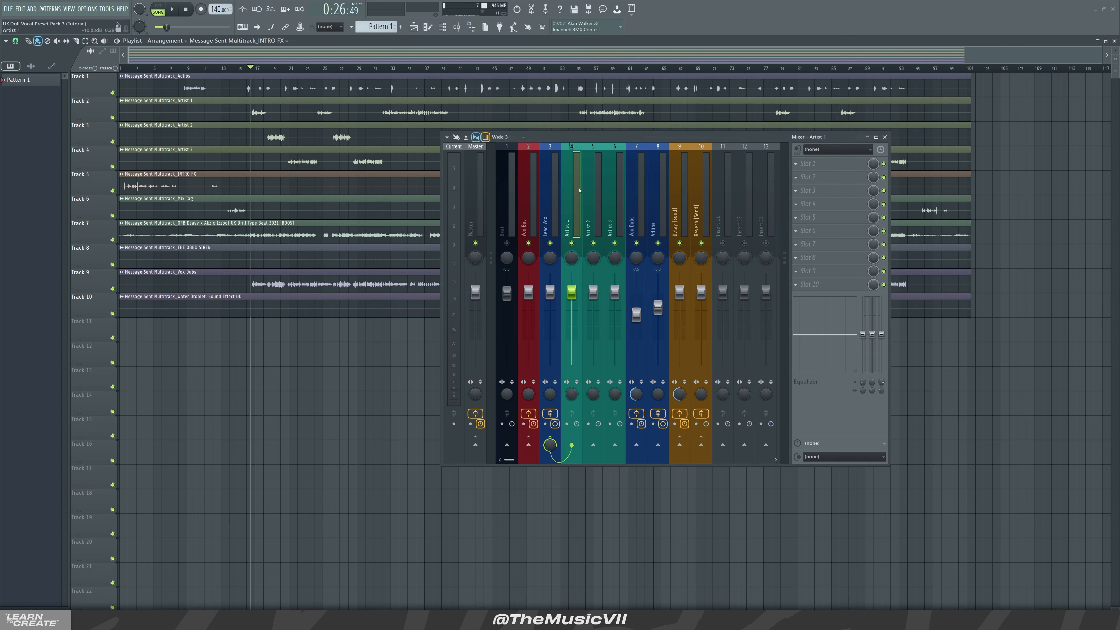
click(591, 195)
click(611, 210)
click(569, 221)
click(544, 215)
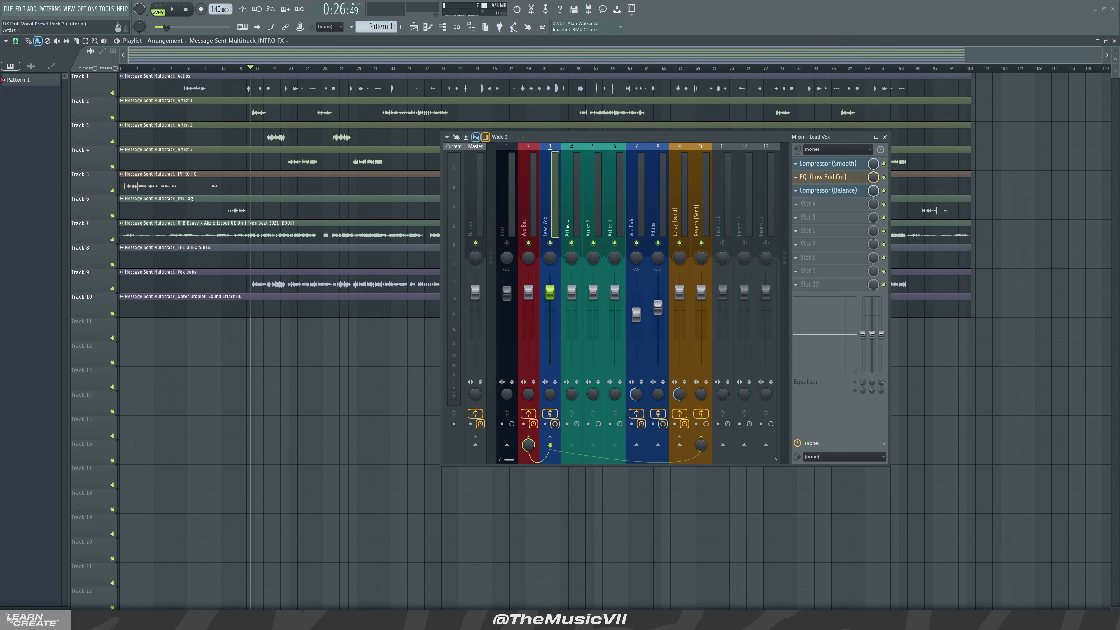
click(587, 208)
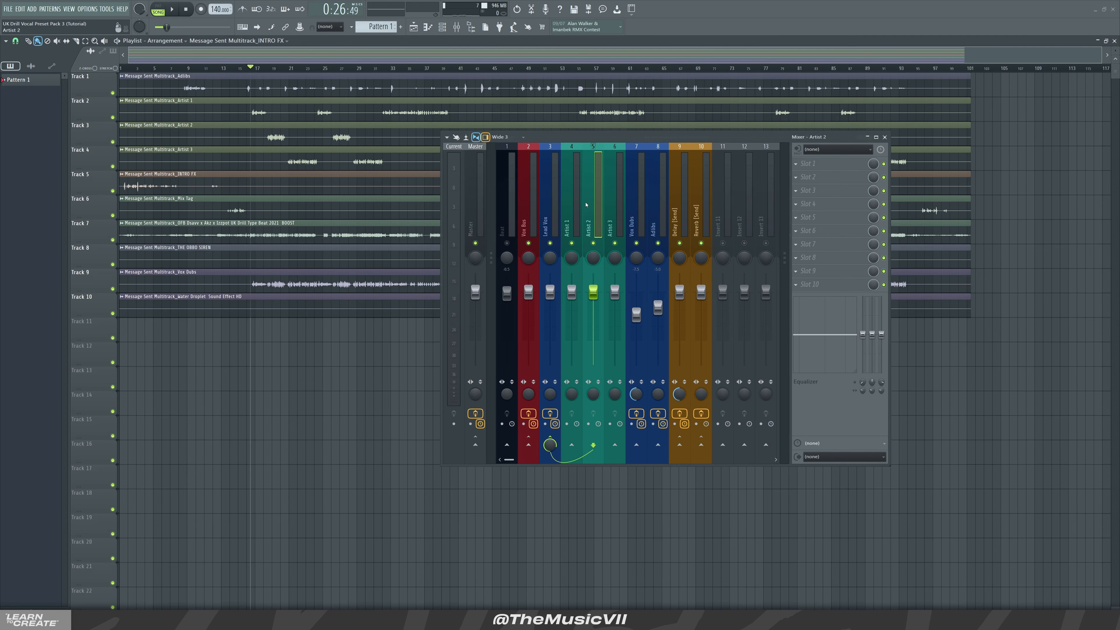
click(579, 193)
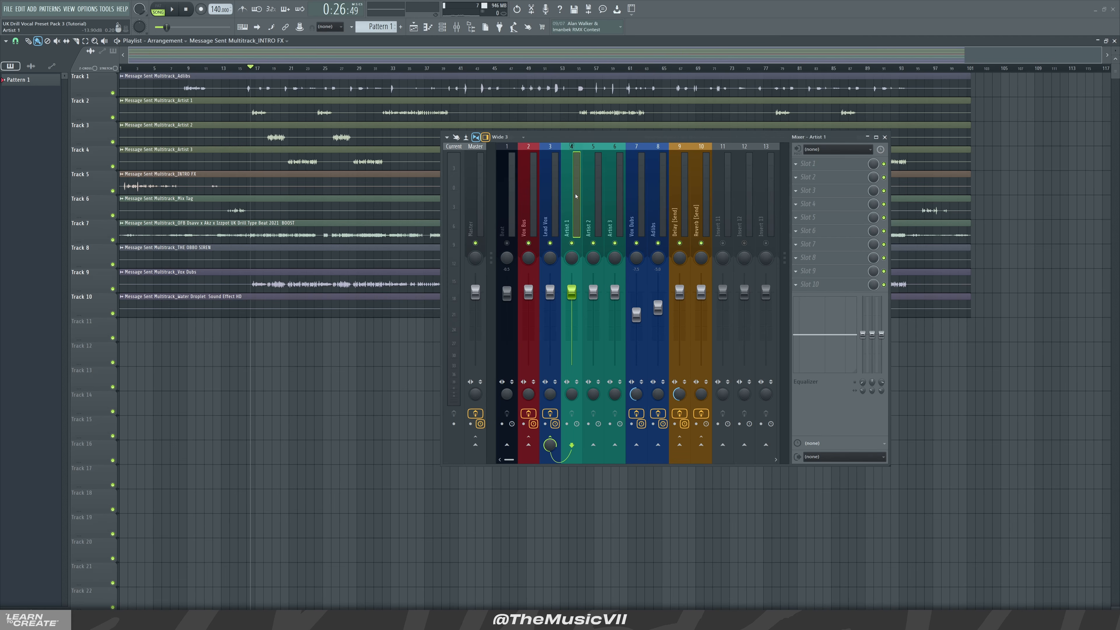
key(space)
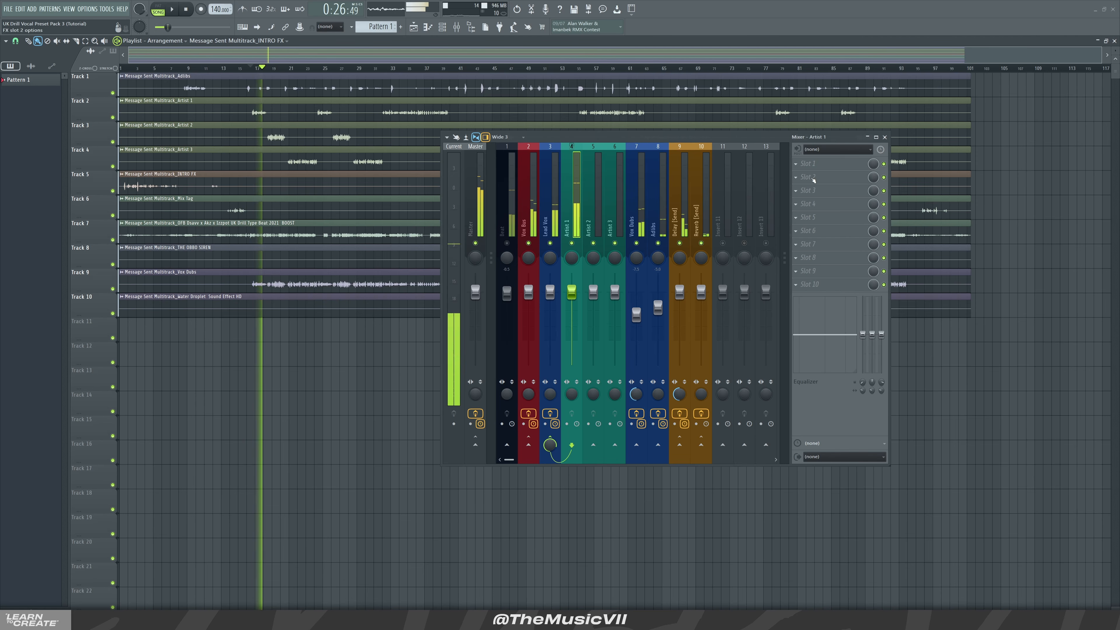
key(space)
Load Fruity parametric EQ 2 into the first slot of Artist 1, audition it, then remove it
click(819, 166)
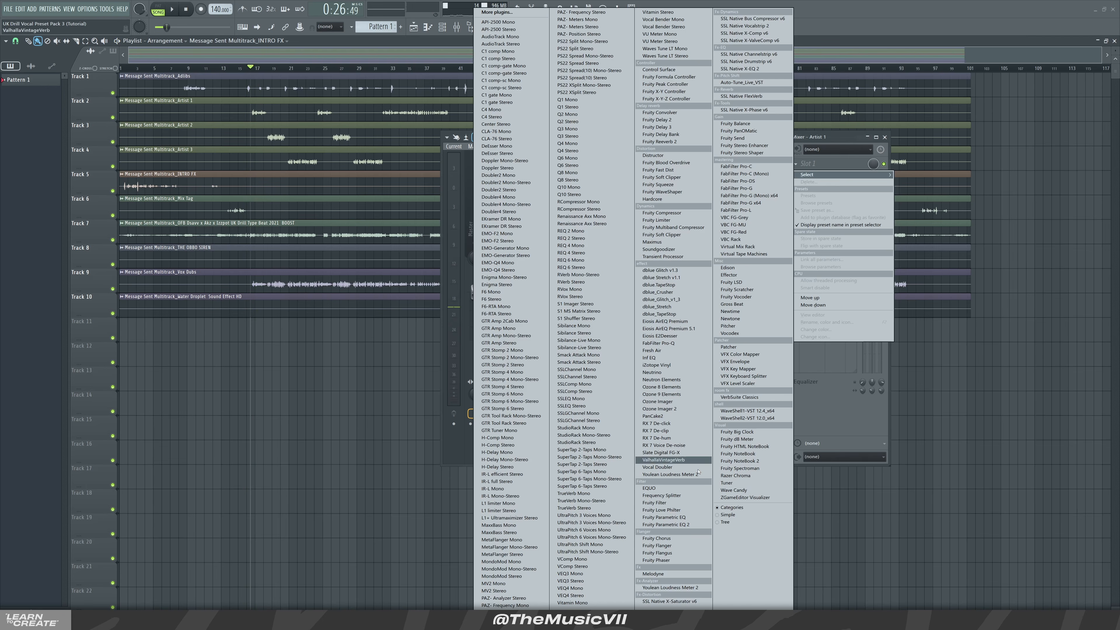
click(674, 525)
key(space)
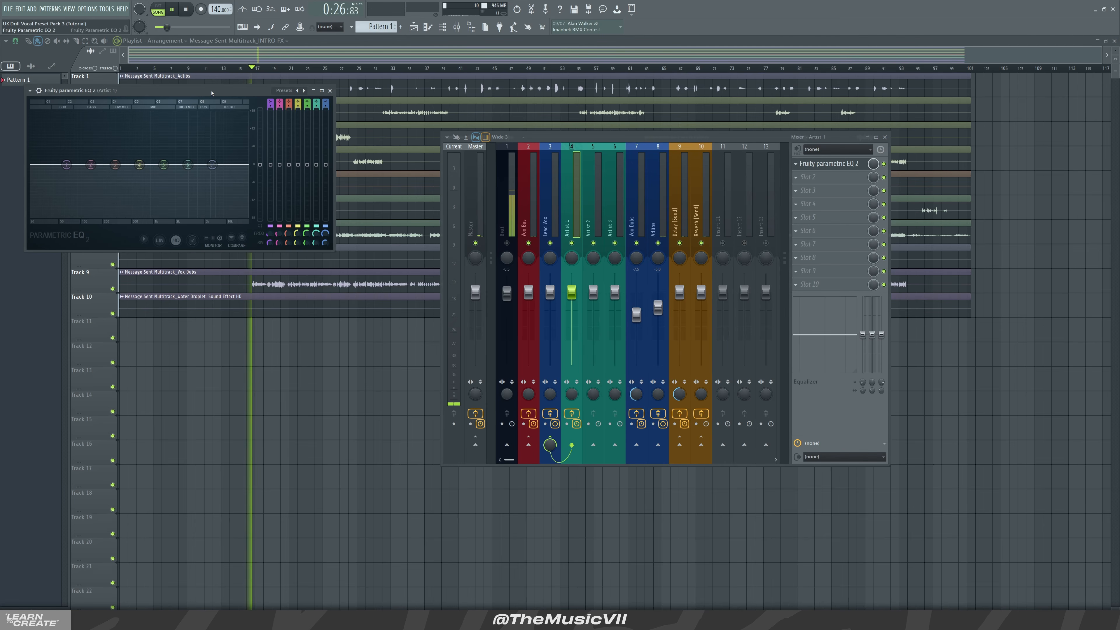
drag(176, 90, 283, 122)
mouse_move(222, 196)
mouse_down()
mouse_move(218, 229)
mouse_move(215, 170)
mouse_move(220, 194)
mouse_up()
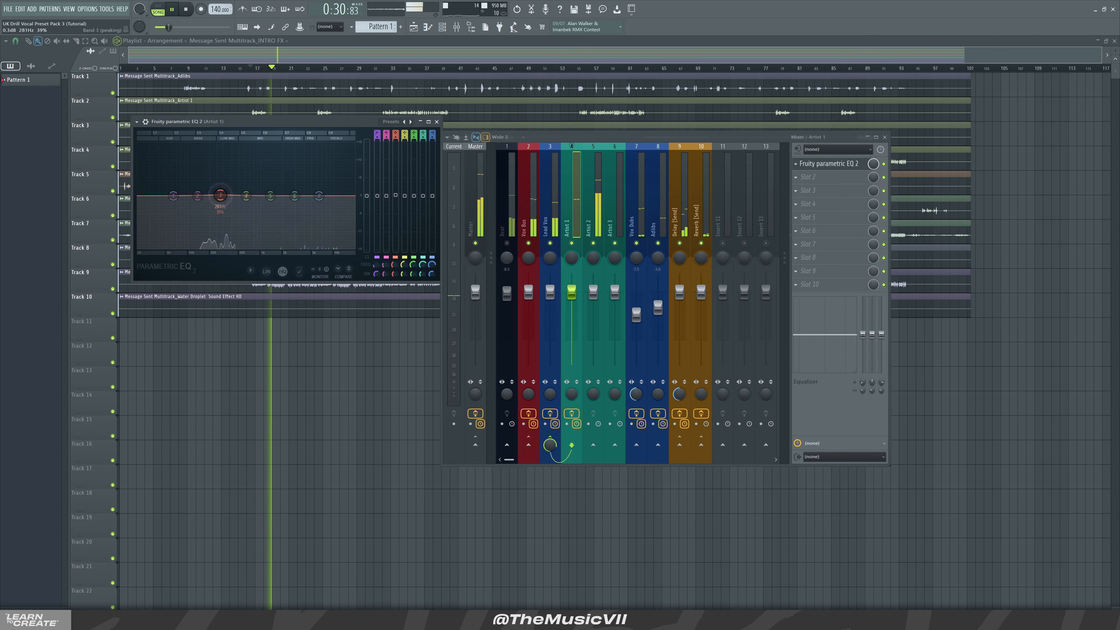
key(space)
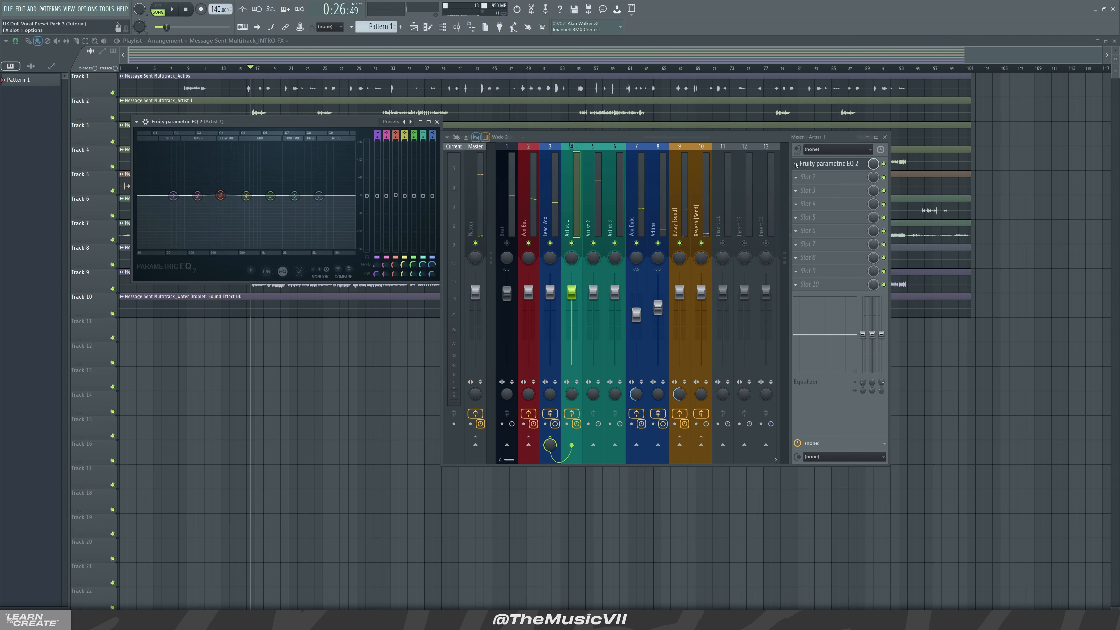
click(796, 164)
click(807, 182)
Review the Vox Bus, Master, Adlibs and Delay (Send) insert chains
click(602, 341)
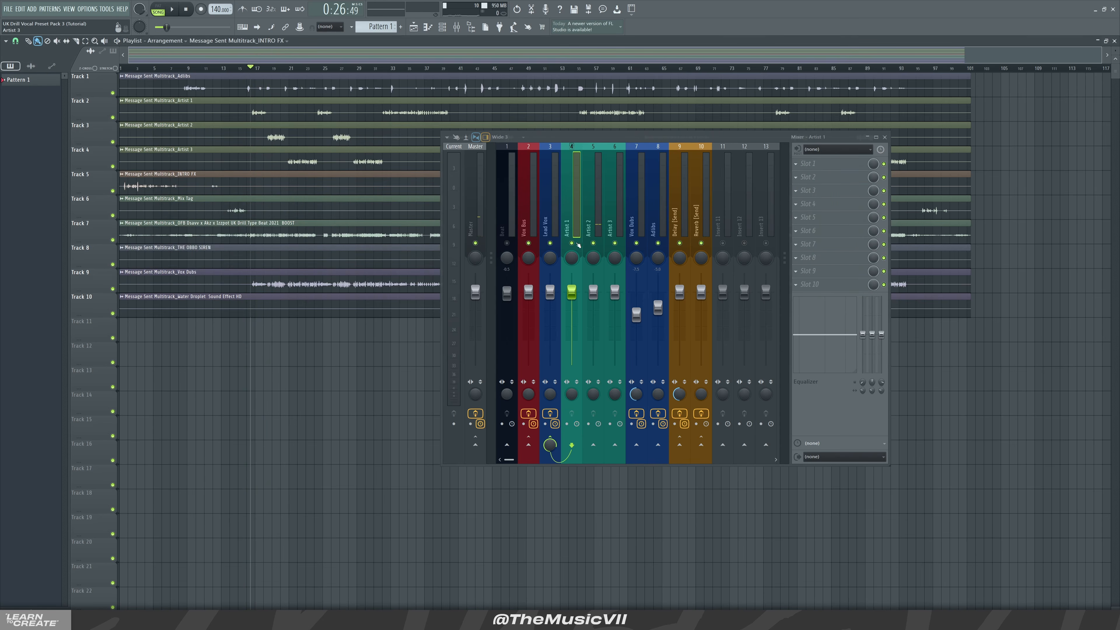
click(532, 234)
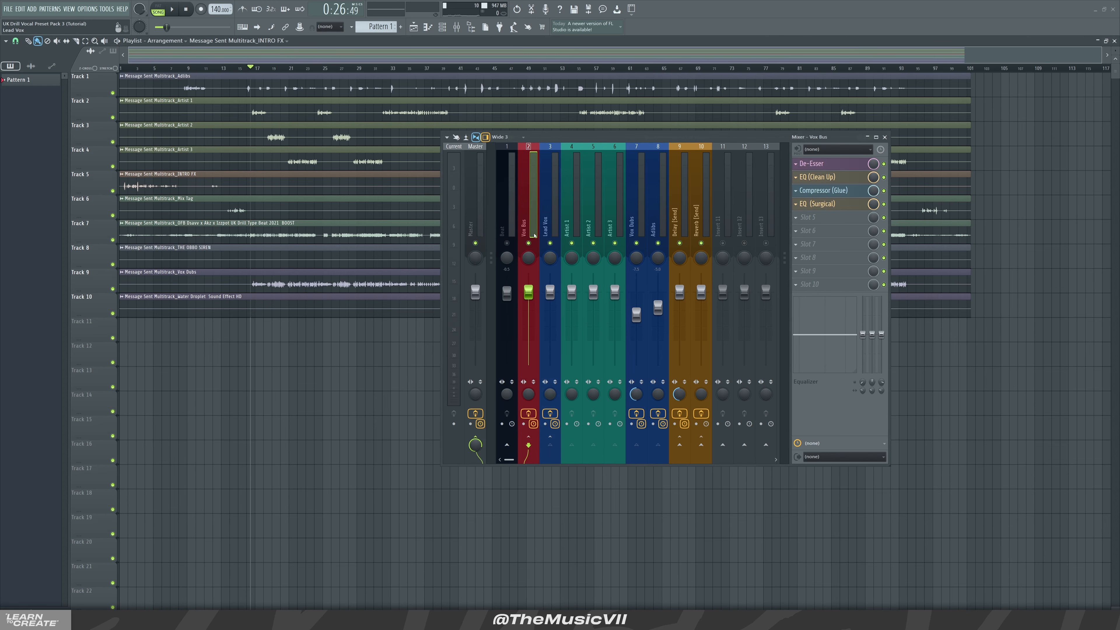
key(Left)
key(Left)
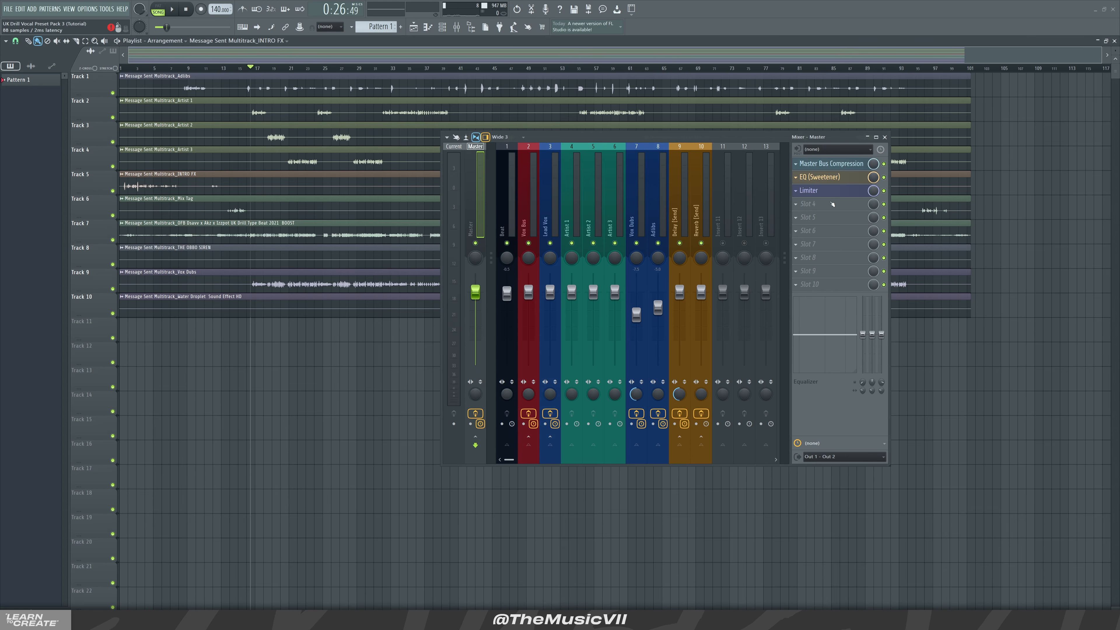
click(658, 207)
click(689, 216)
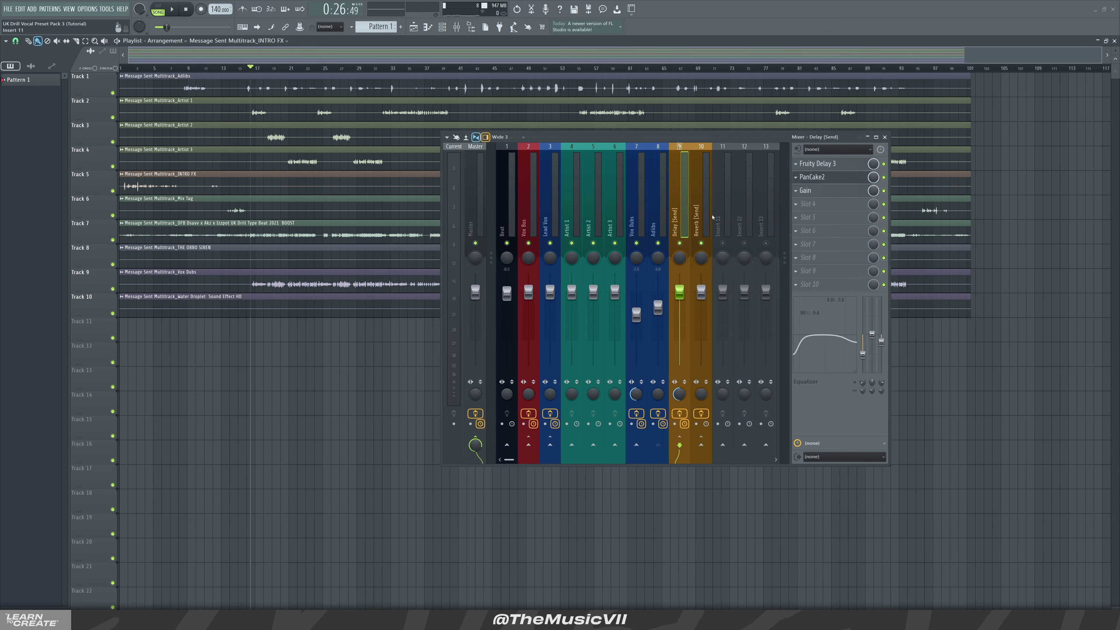
right_click(723, 242)
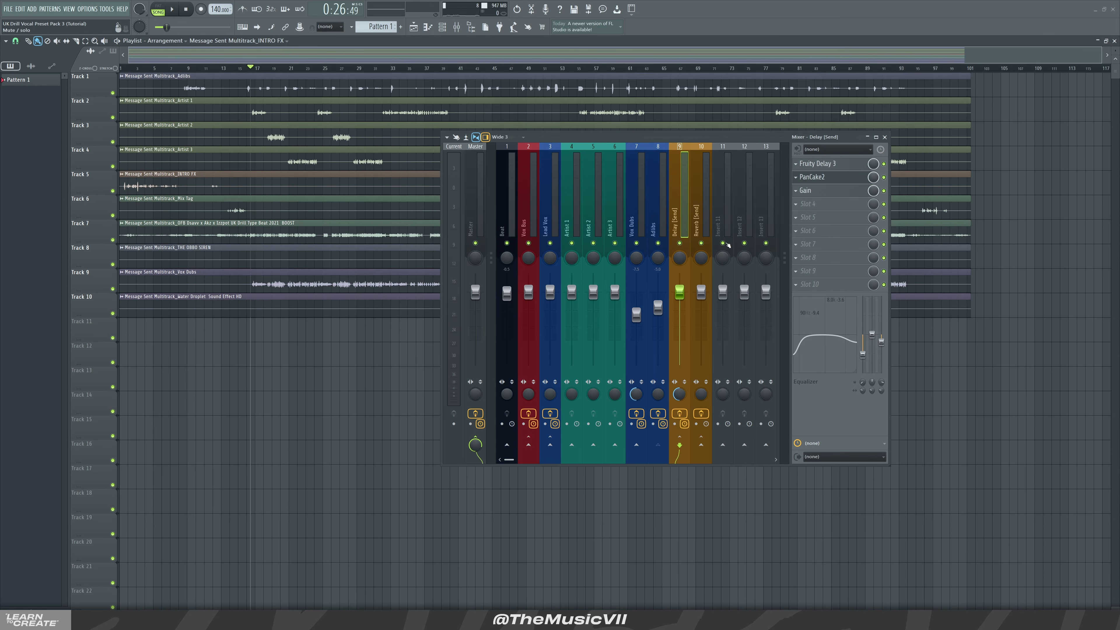
Select the Master insert and open its Limiter plugin to check it
click(550, 192)
click(476, 207)
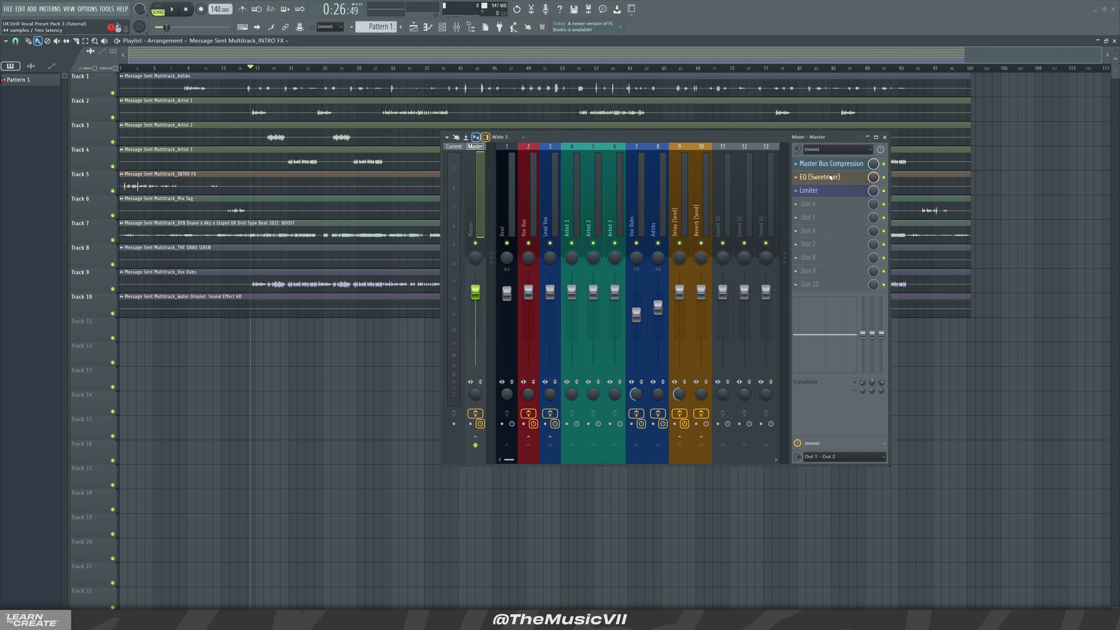
click(815, 192)
drag(390, 301, 229, 209)
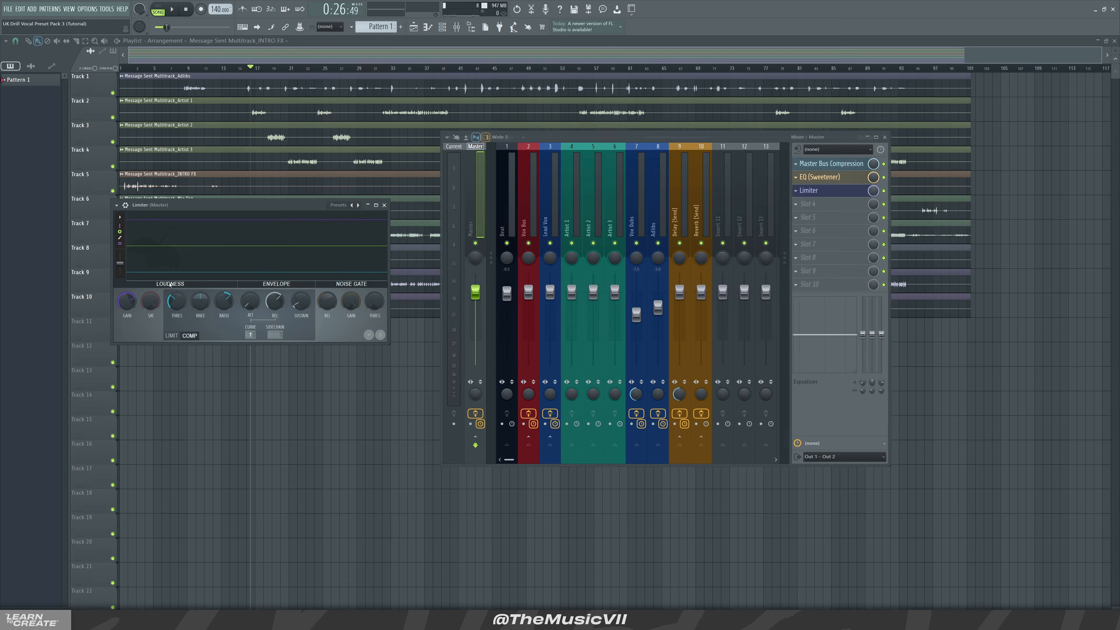